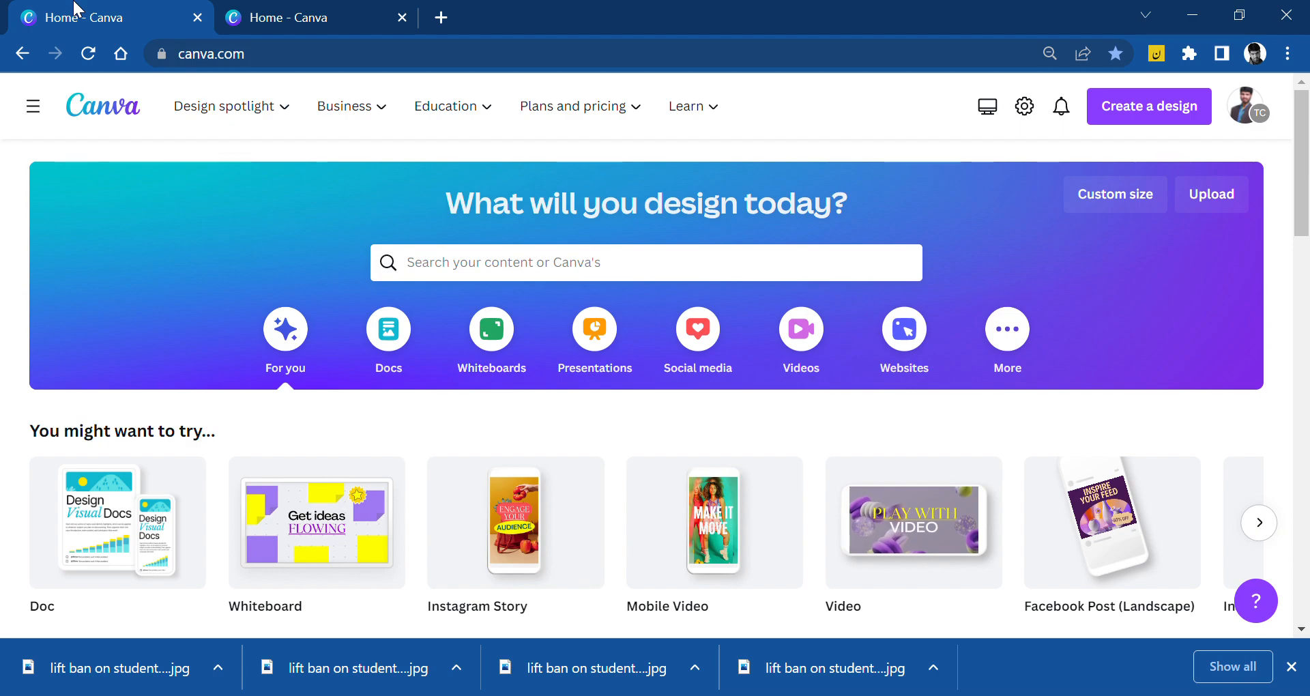
- Search Canva templates for 'invitation'
click(632, 270)
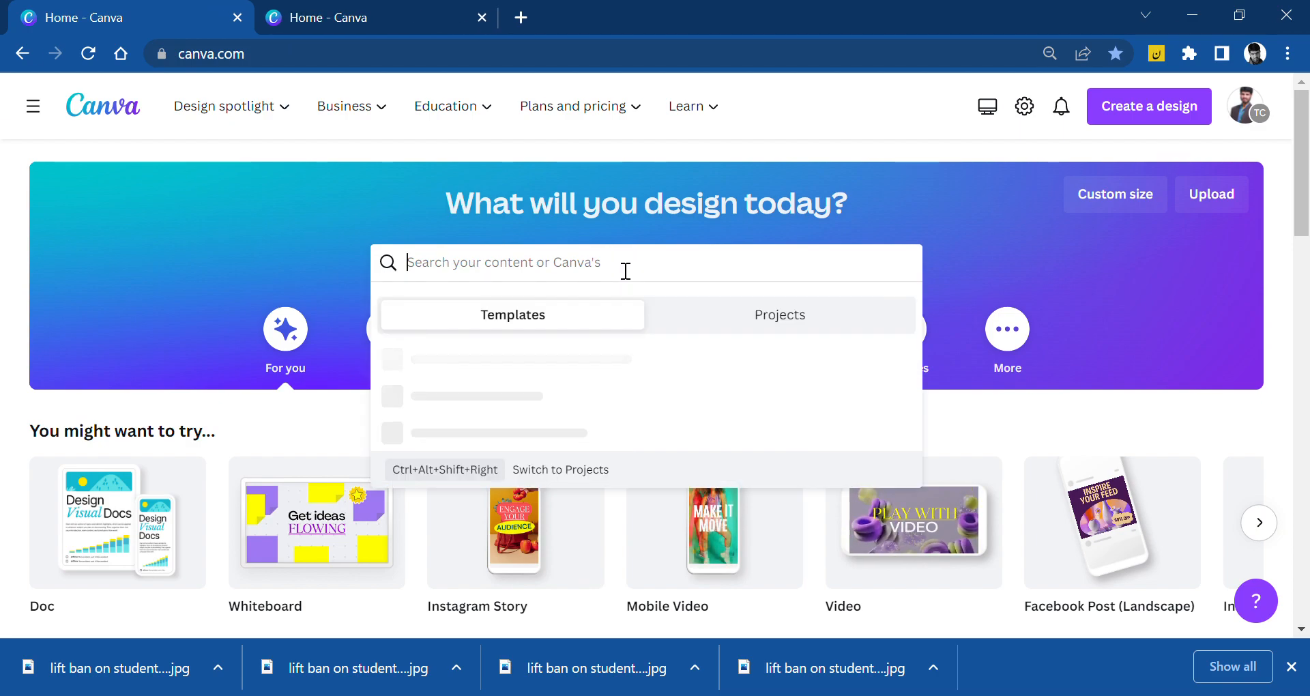
text(in)
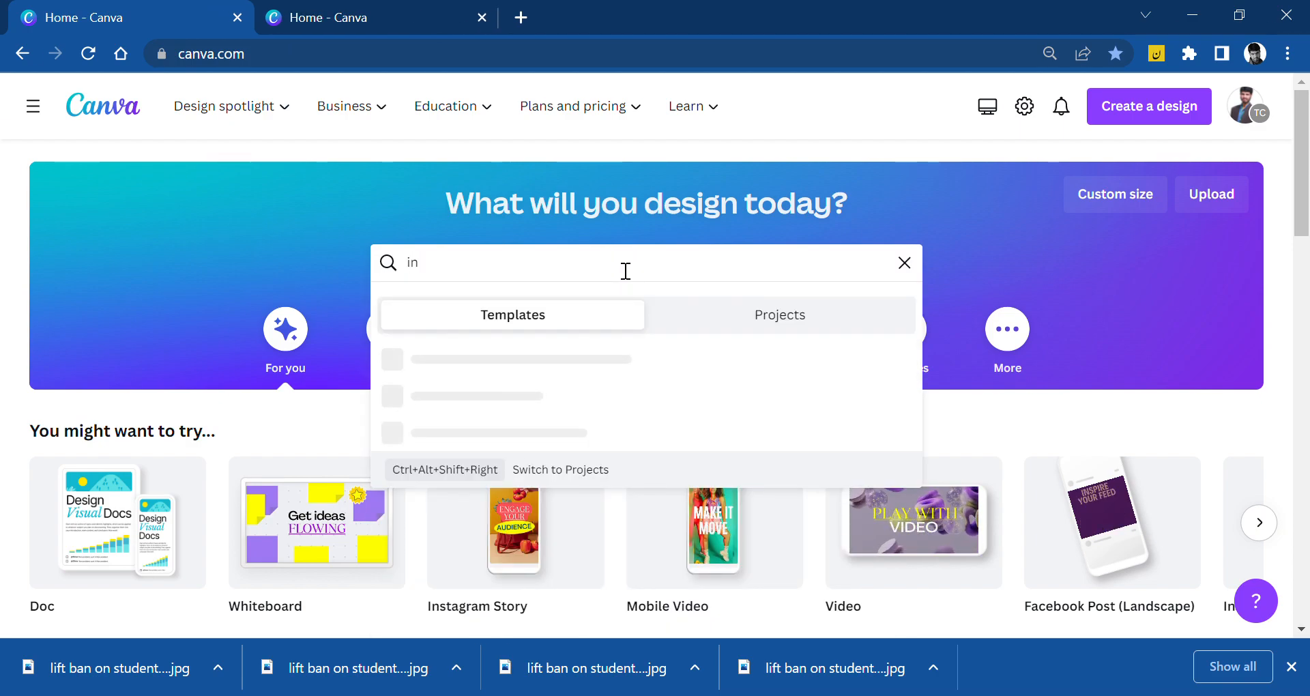
text(vitation)
key(Return)
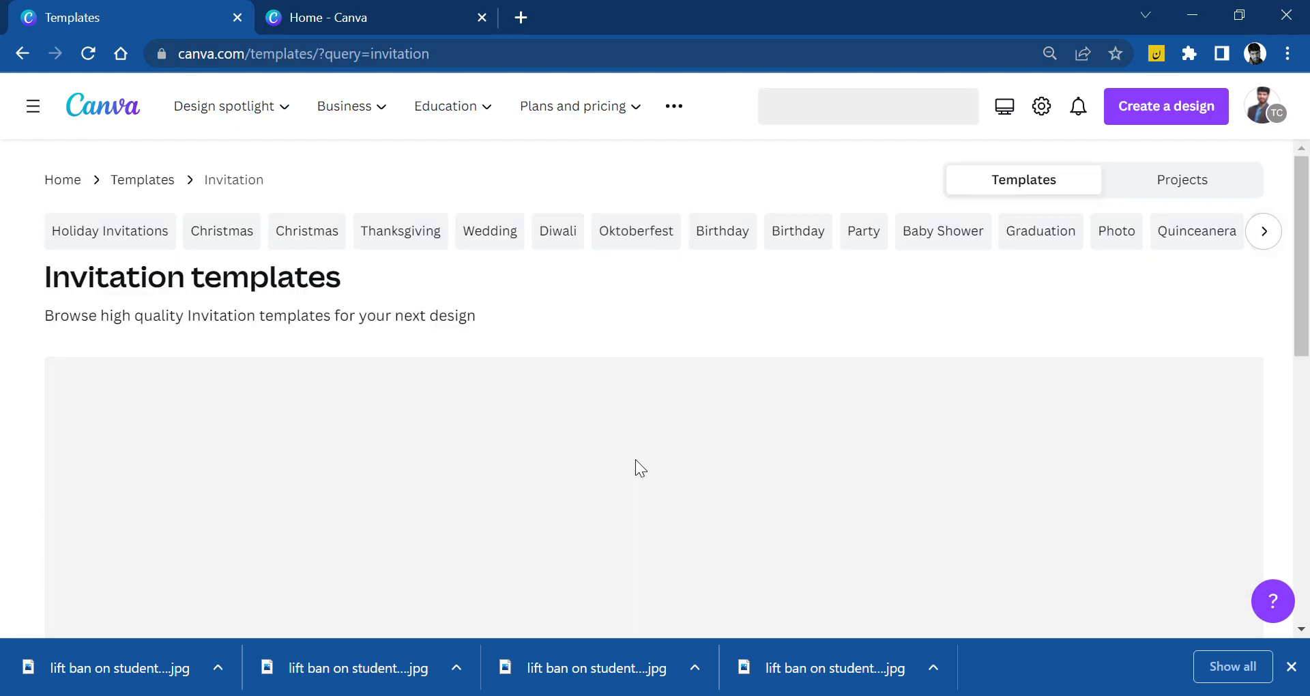
- Scroll through the invitation results to the blue floral Lily & Jacob wedding design
scroll(679, 439, down, 3)
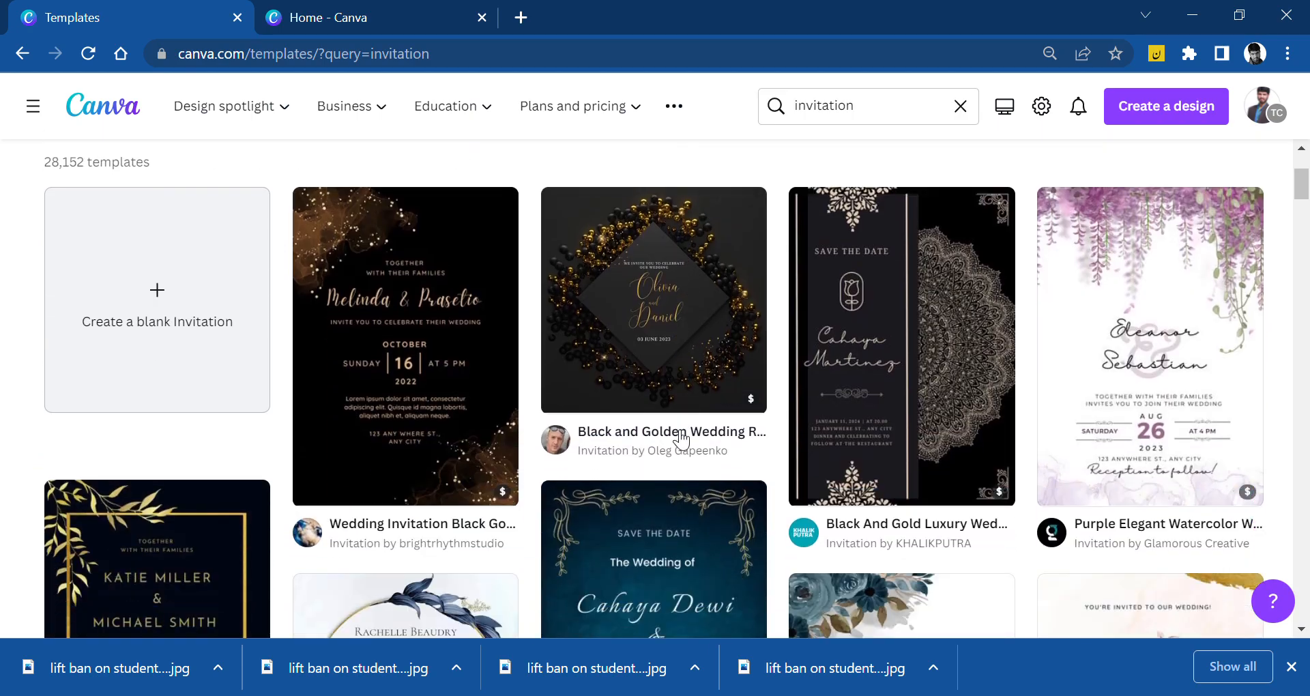
scroll(681, 440, down, 6)
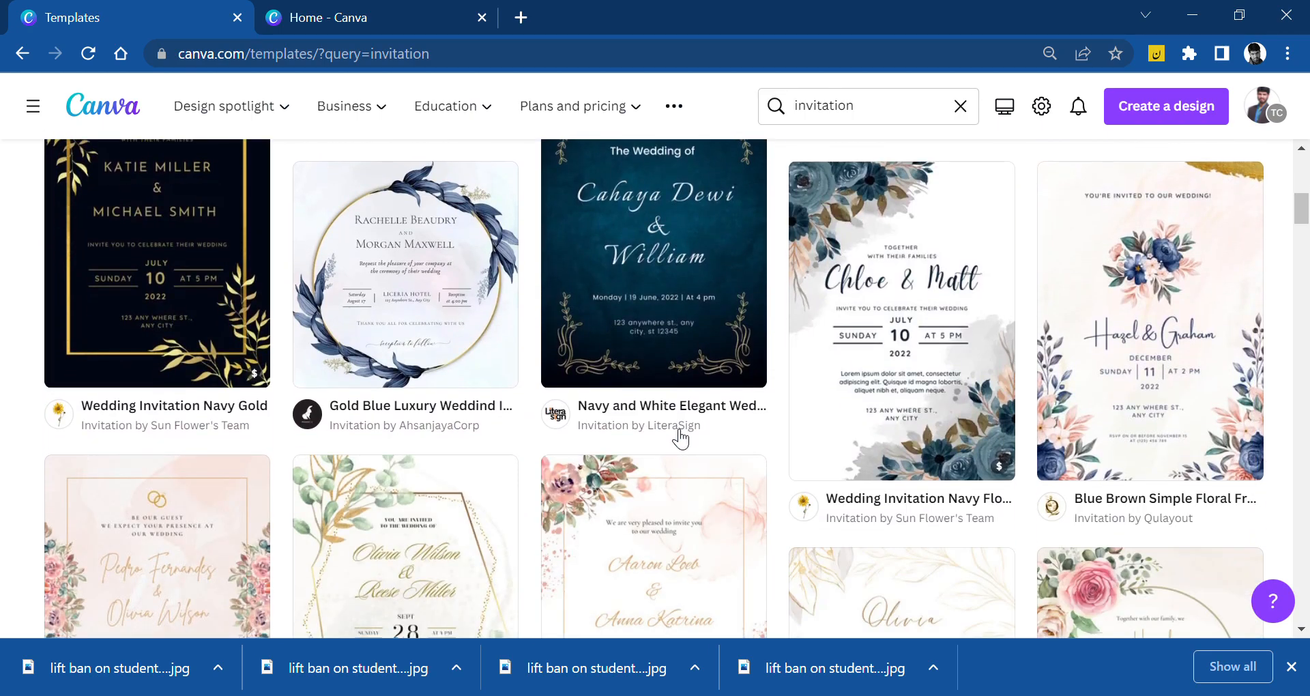
scroll(680, 439, down, 3)
scroll(678, 439, down, 5)
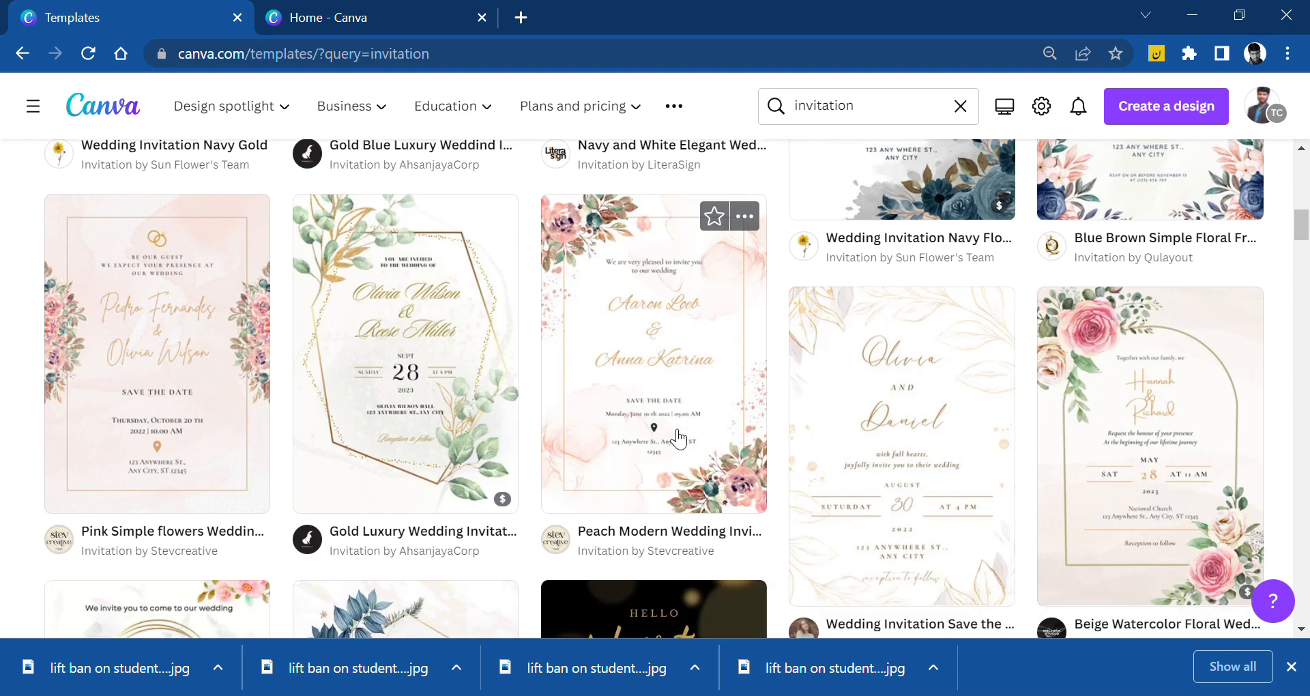
scroll(679, 436, down, 5)
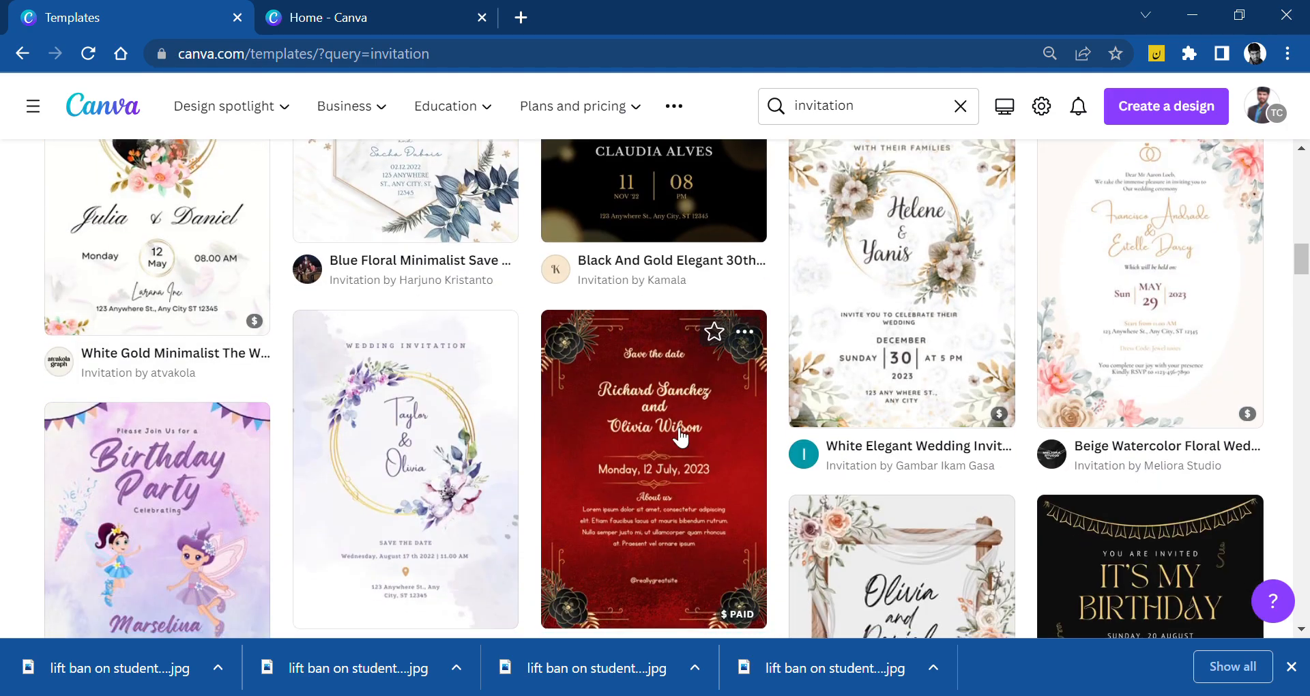
scroll(682, 437, down, 6)
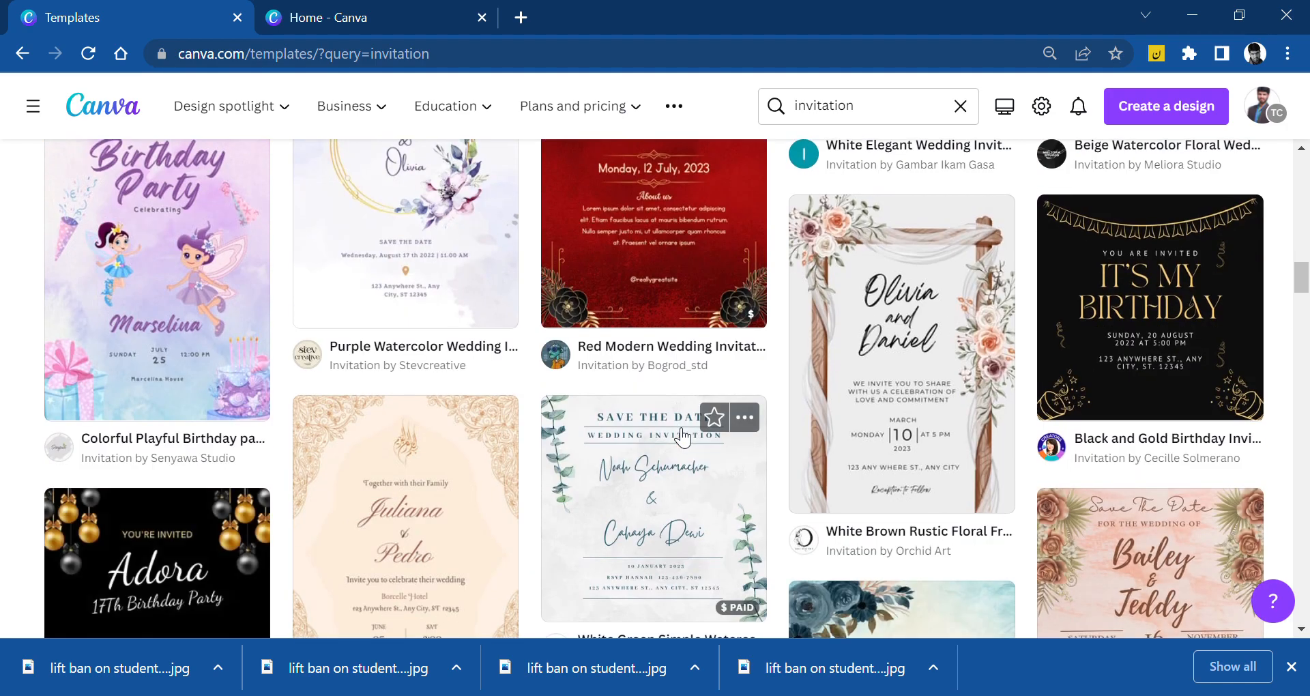
scroll(682, 436, down, 2)
scroll(682, 437, down, 4)
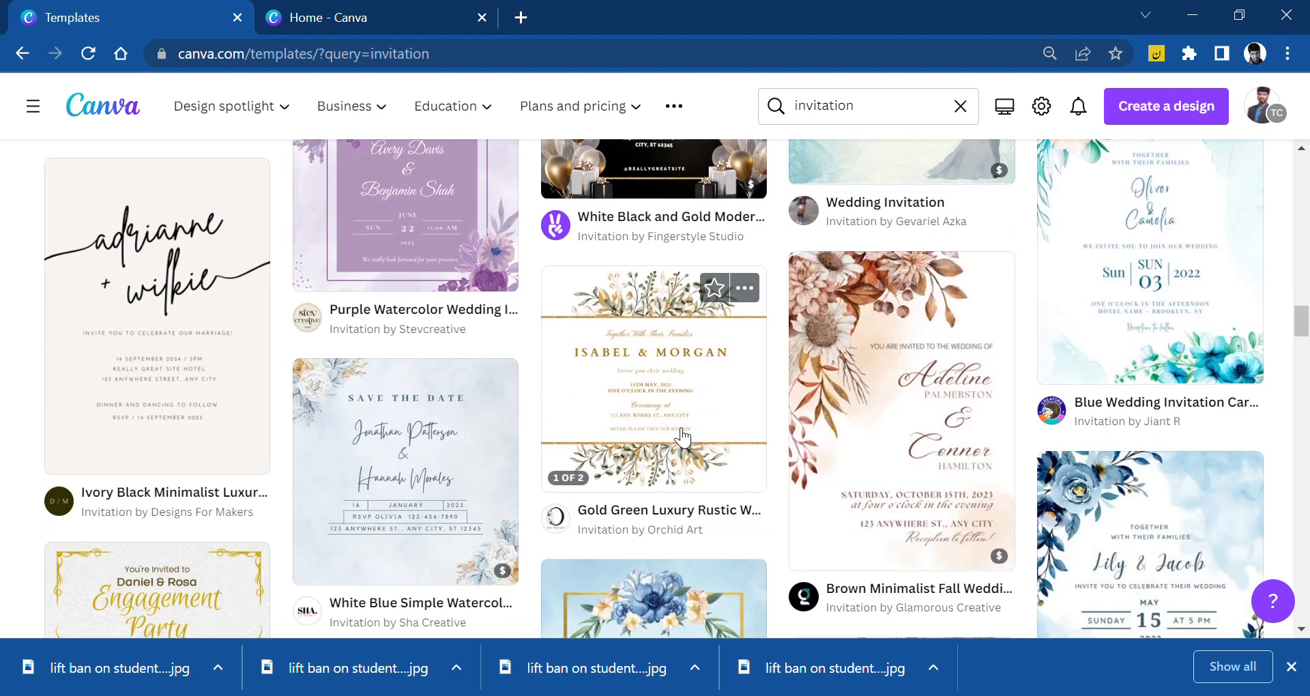
scroll(887, 382, down, 3)
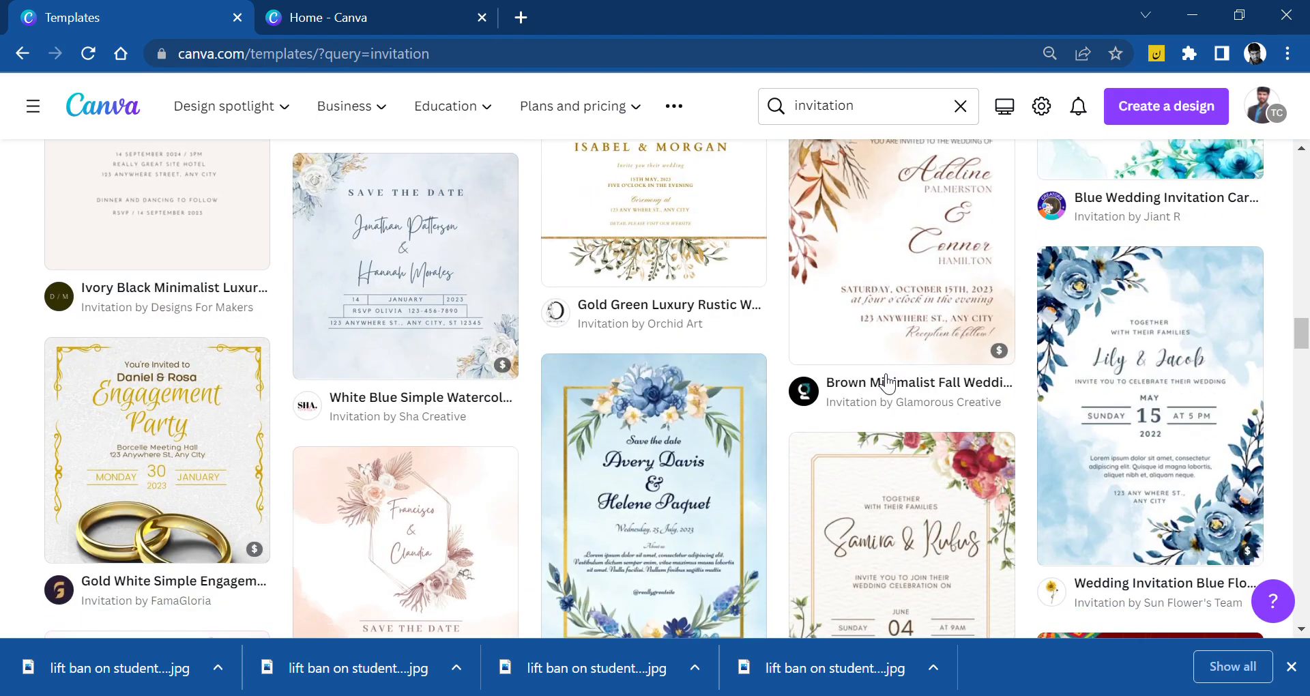
scroll(887, 382, down, 1)
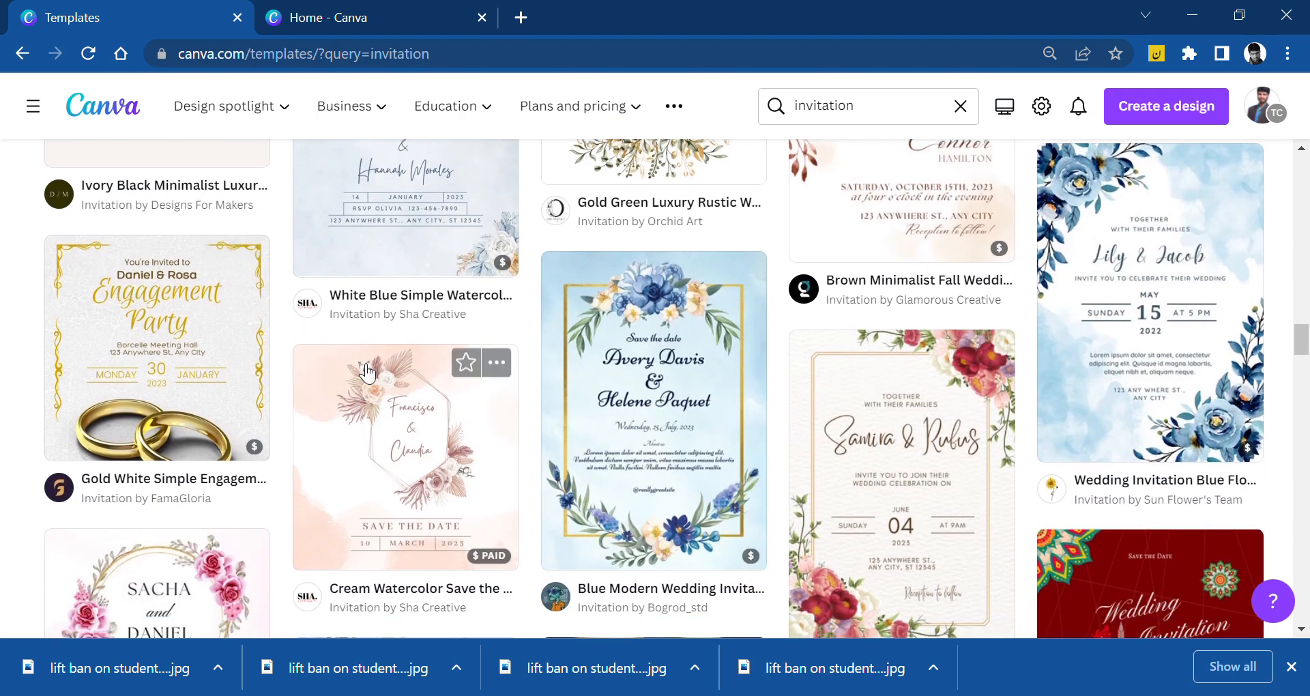
scroll(890, 332, down, 3)
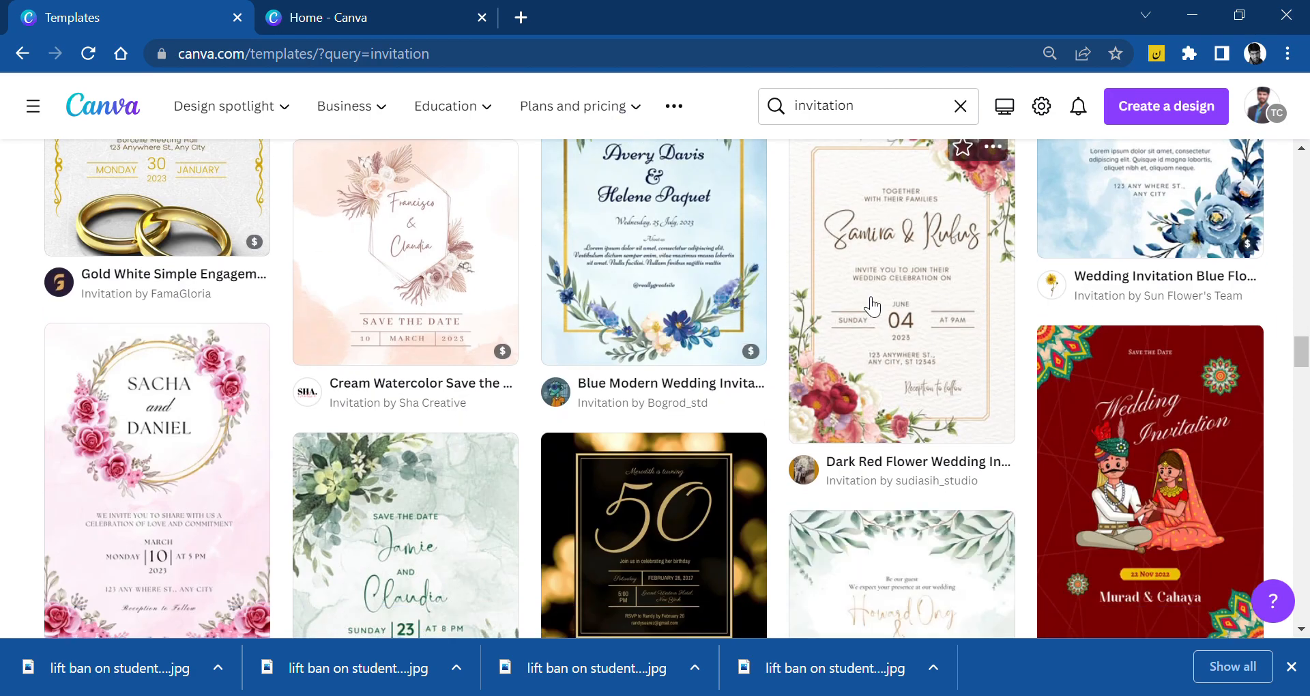
scroll(886, 327, down, 4)
scroll(873, 305, down, 6)
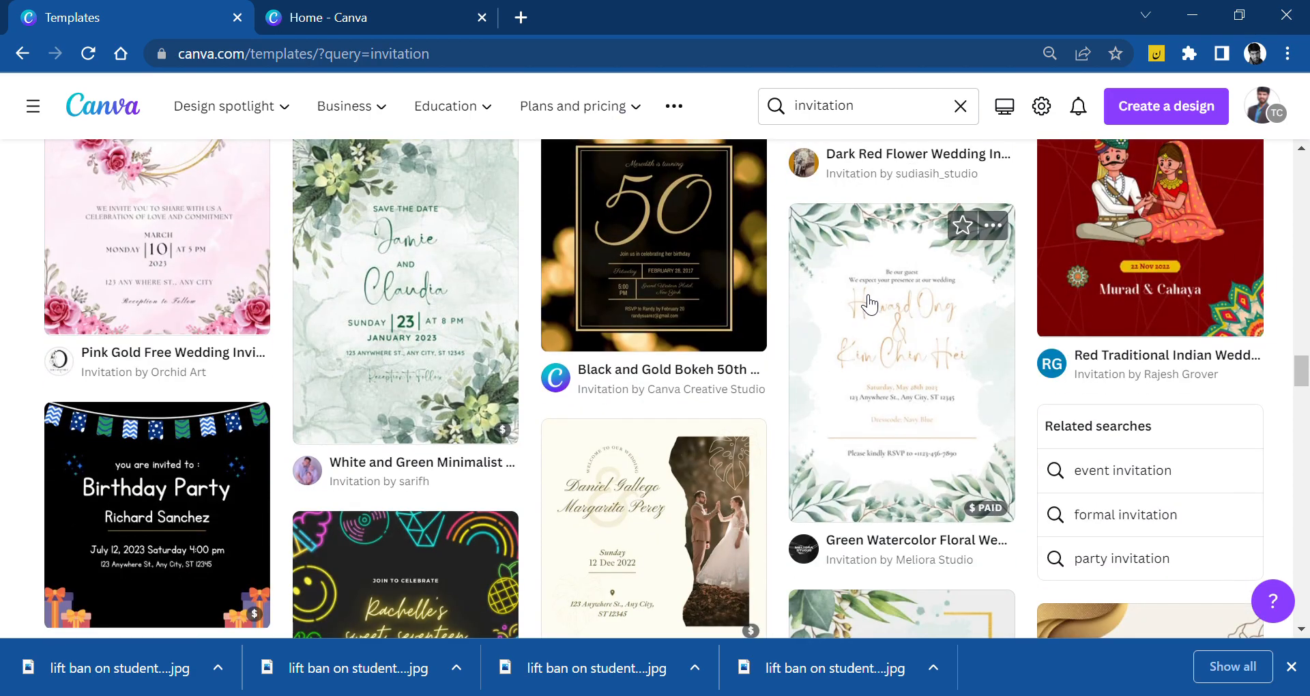
scroll(868, 302, down, 4)
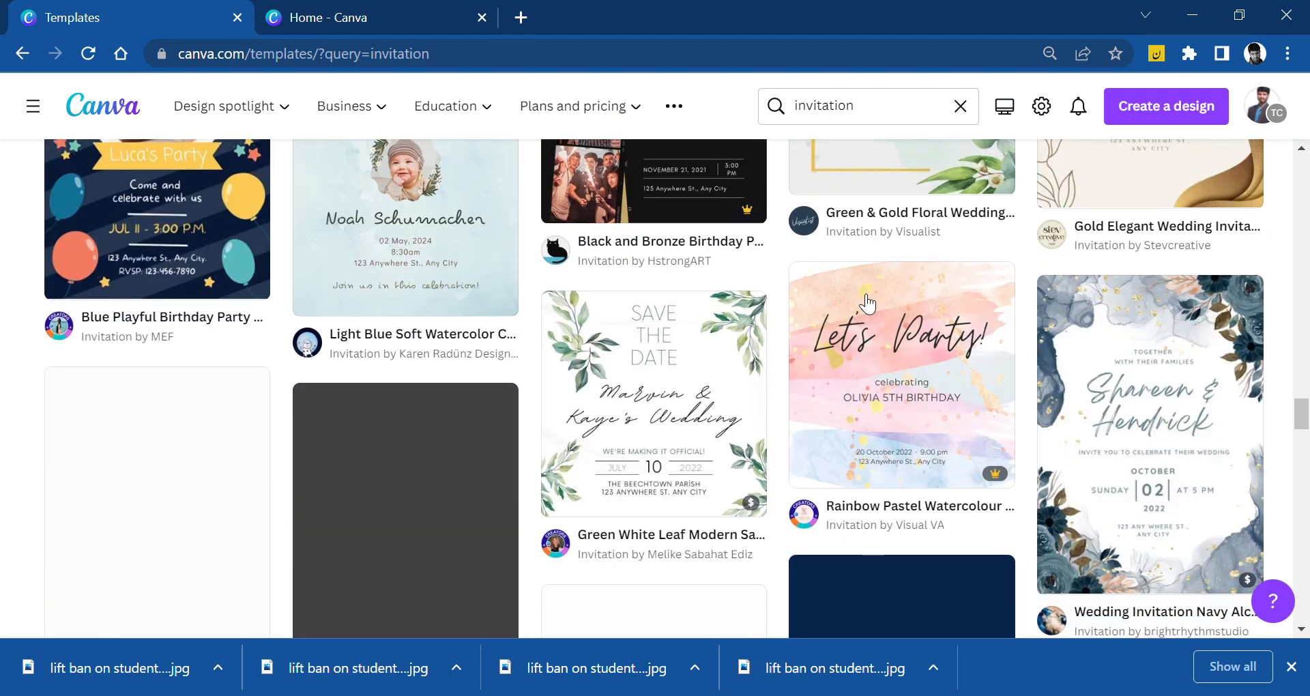
scroll(868, 302, up, 10)
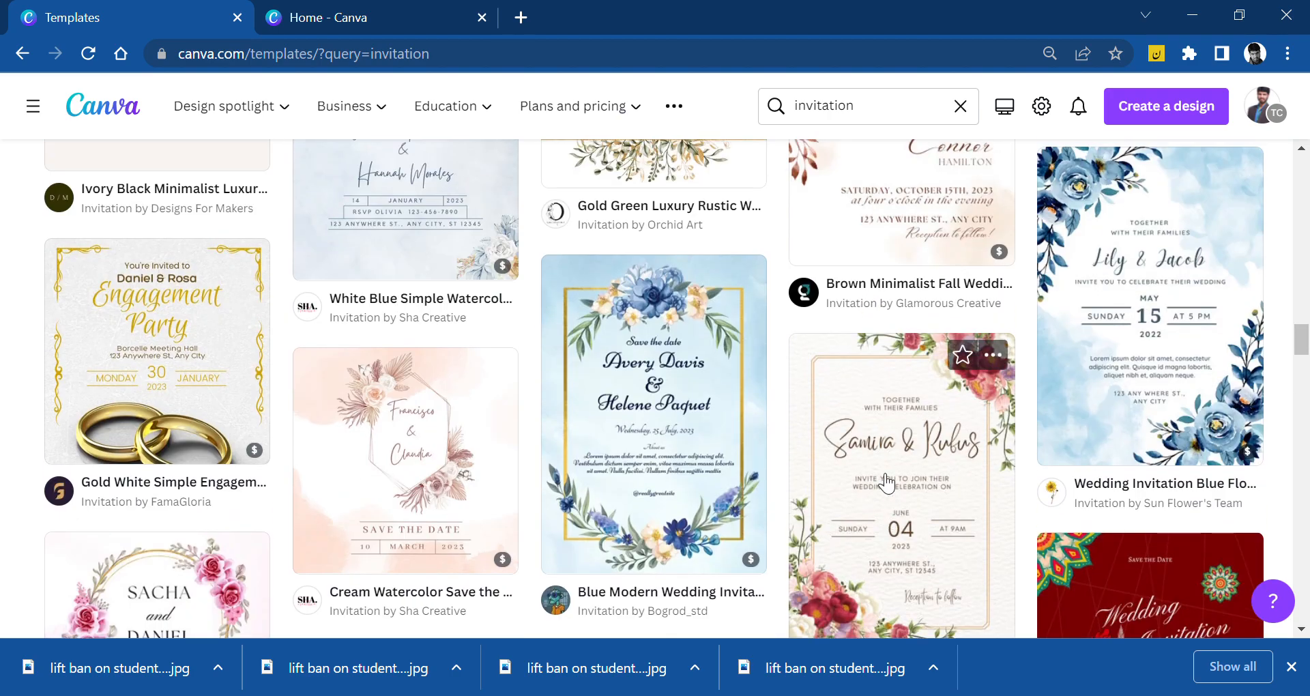
- Open the Lily & Jacob template as a new design, declining the app and staying in the browser
click(1127, 237)
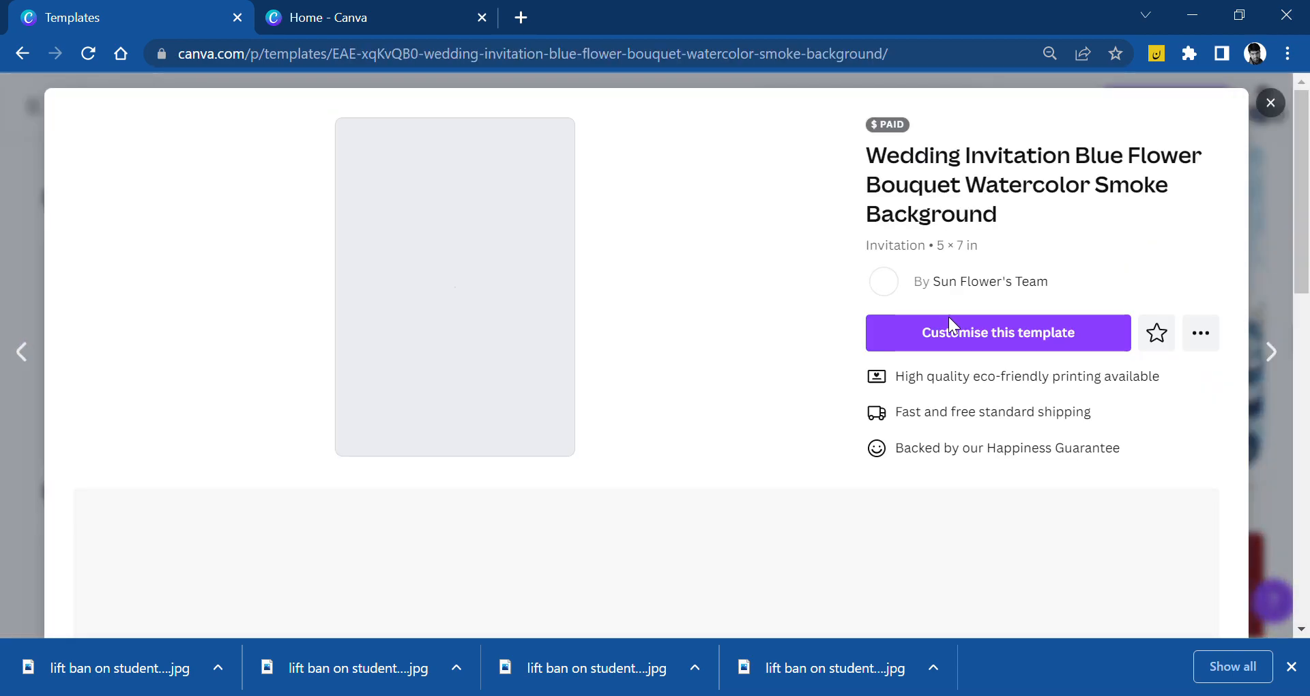
click(1000, 339)
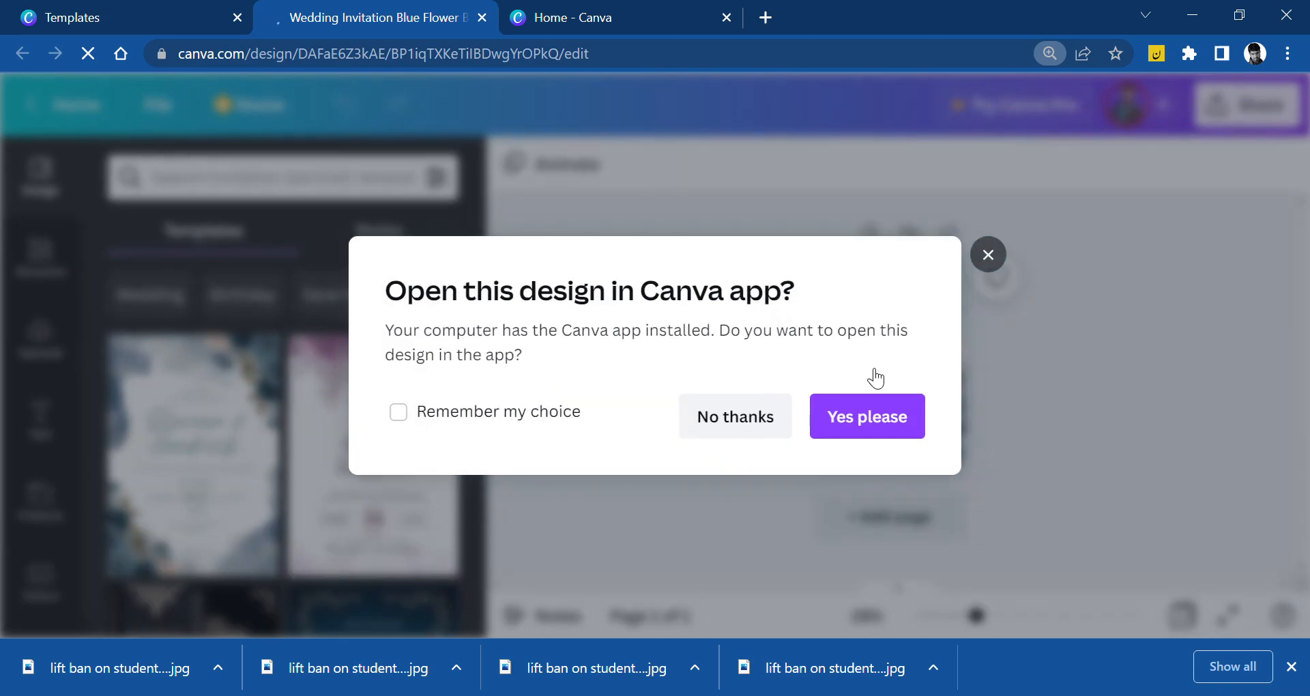
click(1095, 382)
ctrl+scroll(1099, 380, up, 5)
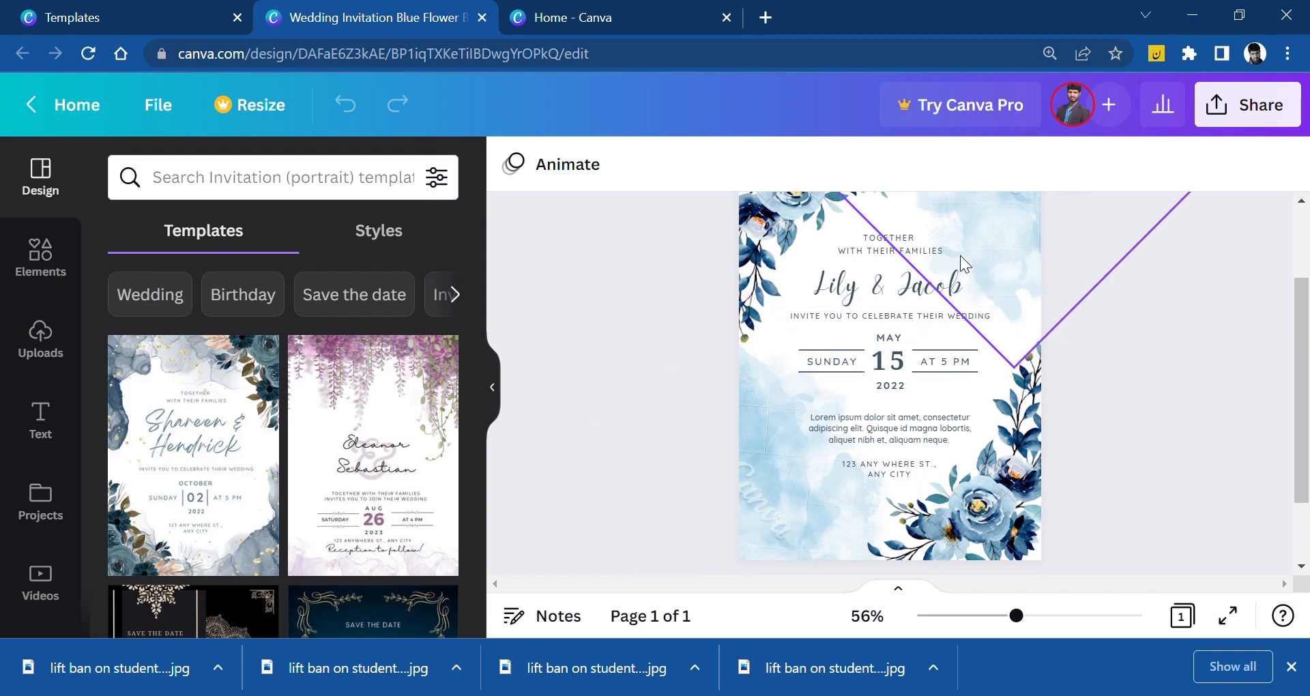
scroll(1097, 380, up, 2)
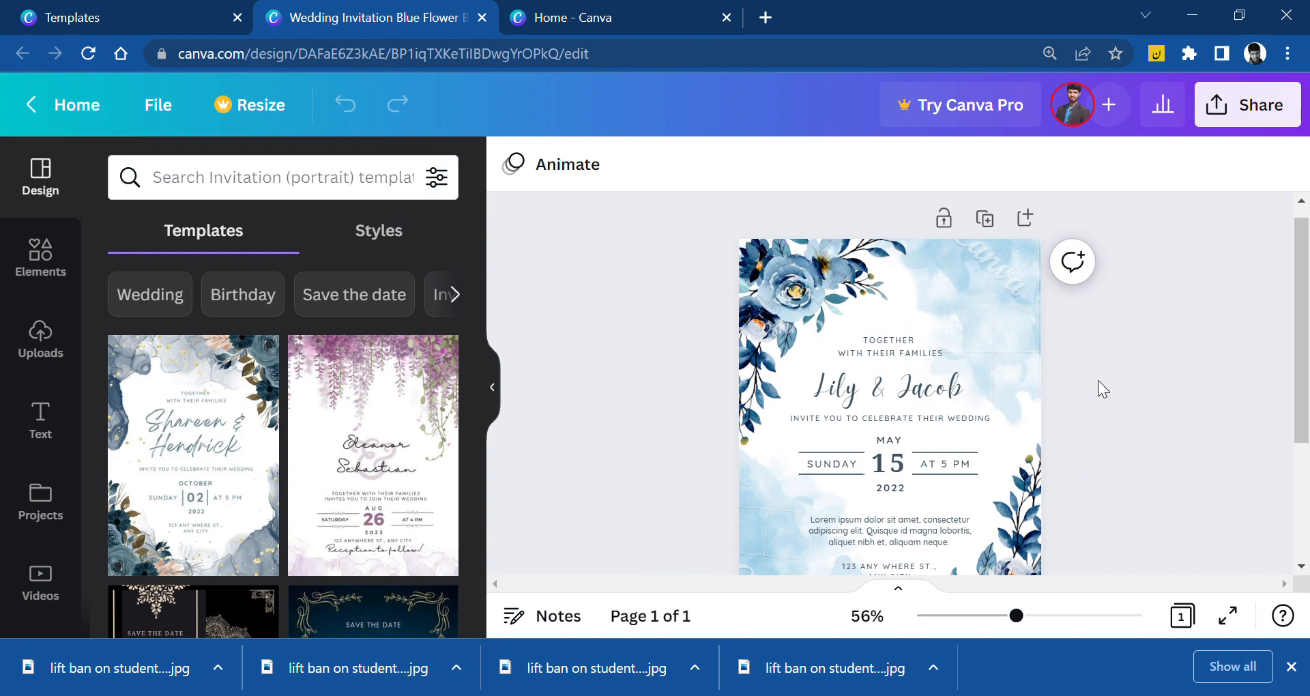
- Delete the diagonal watermark, undo the deletion, and nudge it left
click(764, 539)
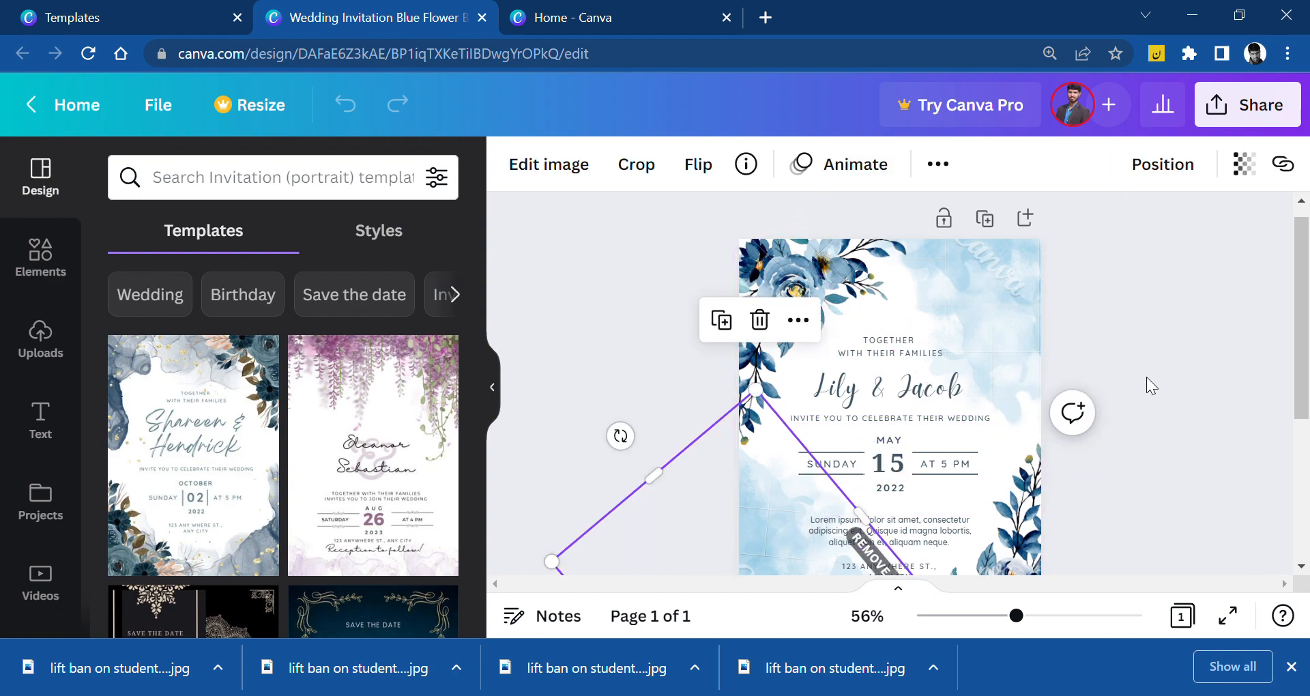
key(Delete)
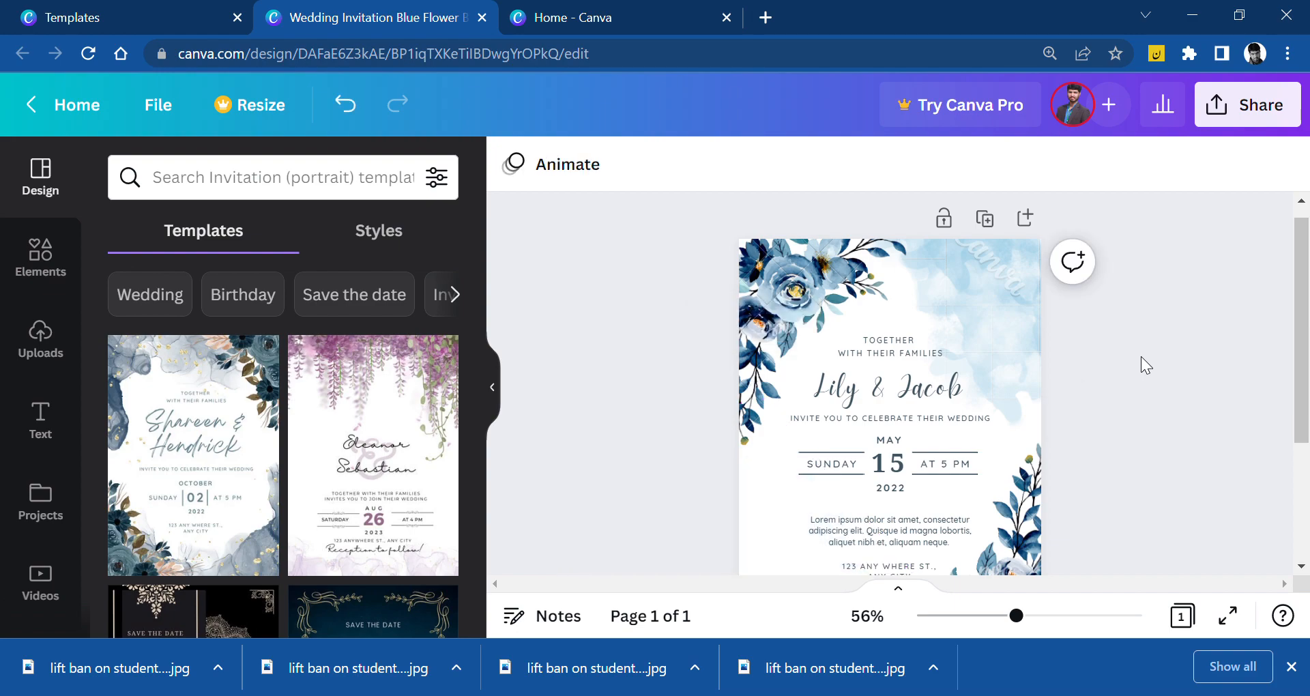
key(ctrl+z)
scroll(1114, 382, down, 3)
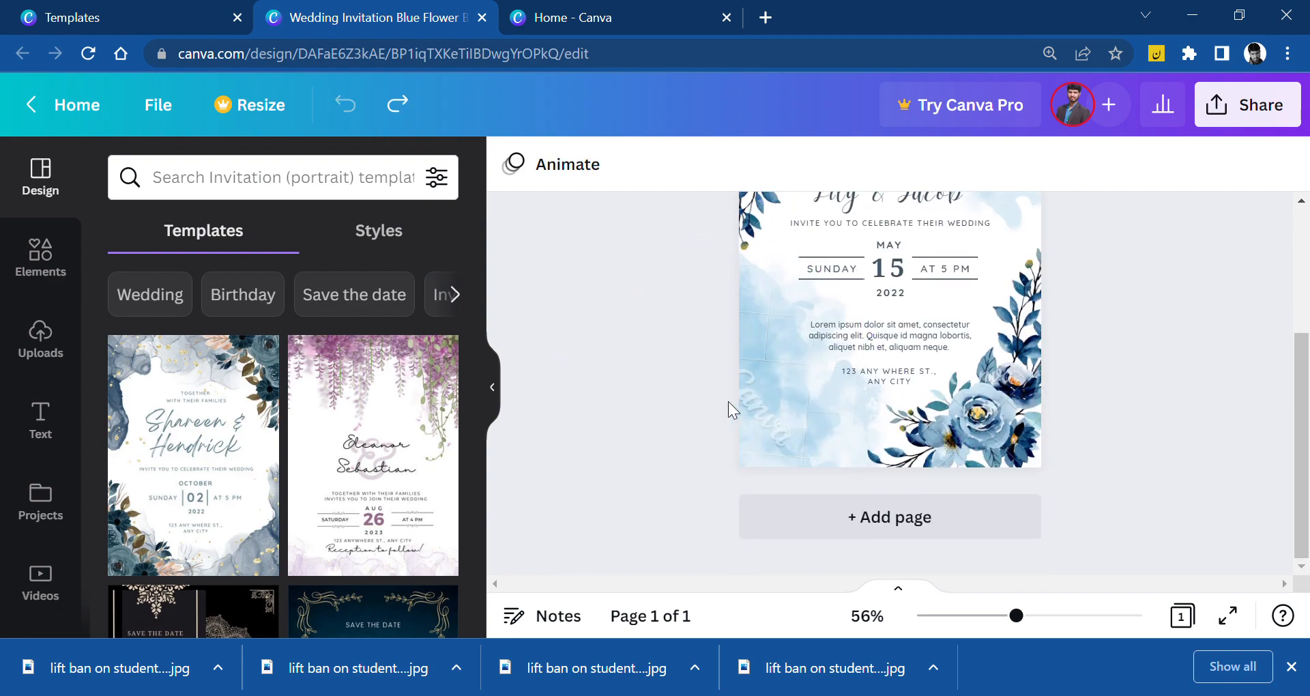
click(762, 392)
key(Left)
key(Left)
key(Left)
key(Left)
key(Left)
key(Left)
key(Left)
key(Left)
key(Left)
key(Left)
key(Left)
key(Left)
key(Left)
key(Left)
key(Left)
key(Left)
key(Left)
key(Left)
key(Left)
key(Left)
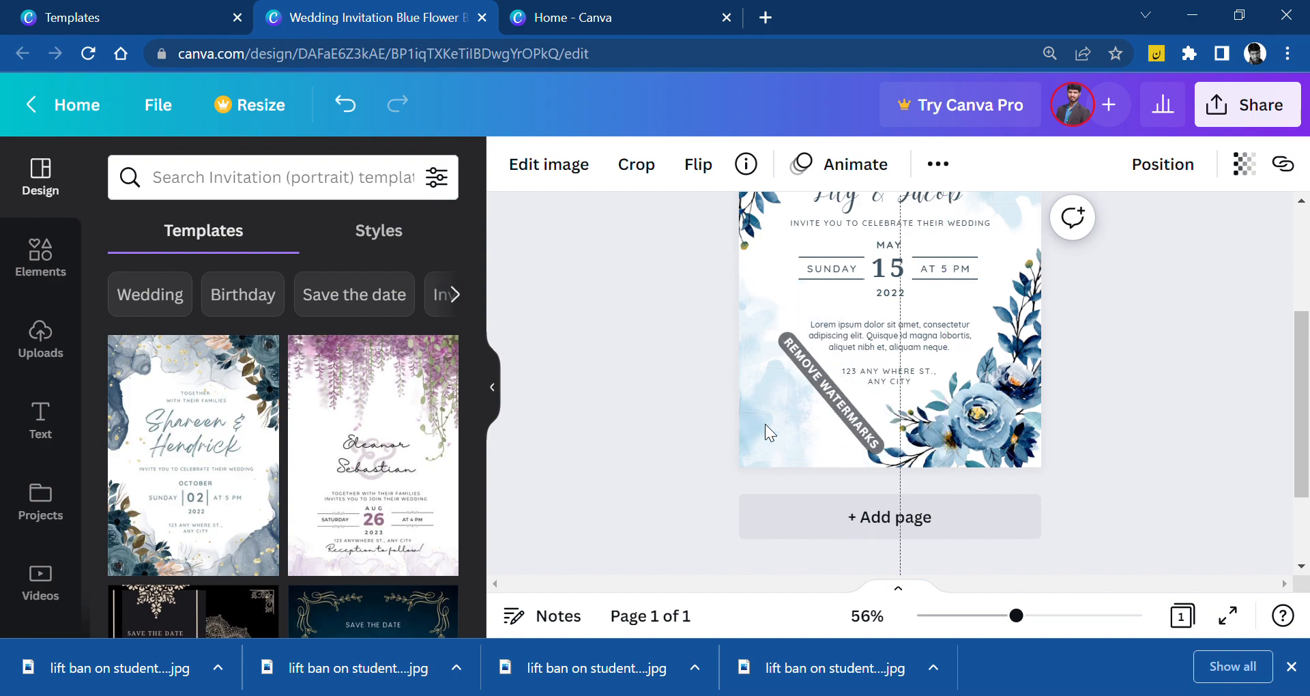
click(1204, 370)
- Nudge the diamond watermark right and up toward the top-right corner
scroll(1132, 448, up, 3)
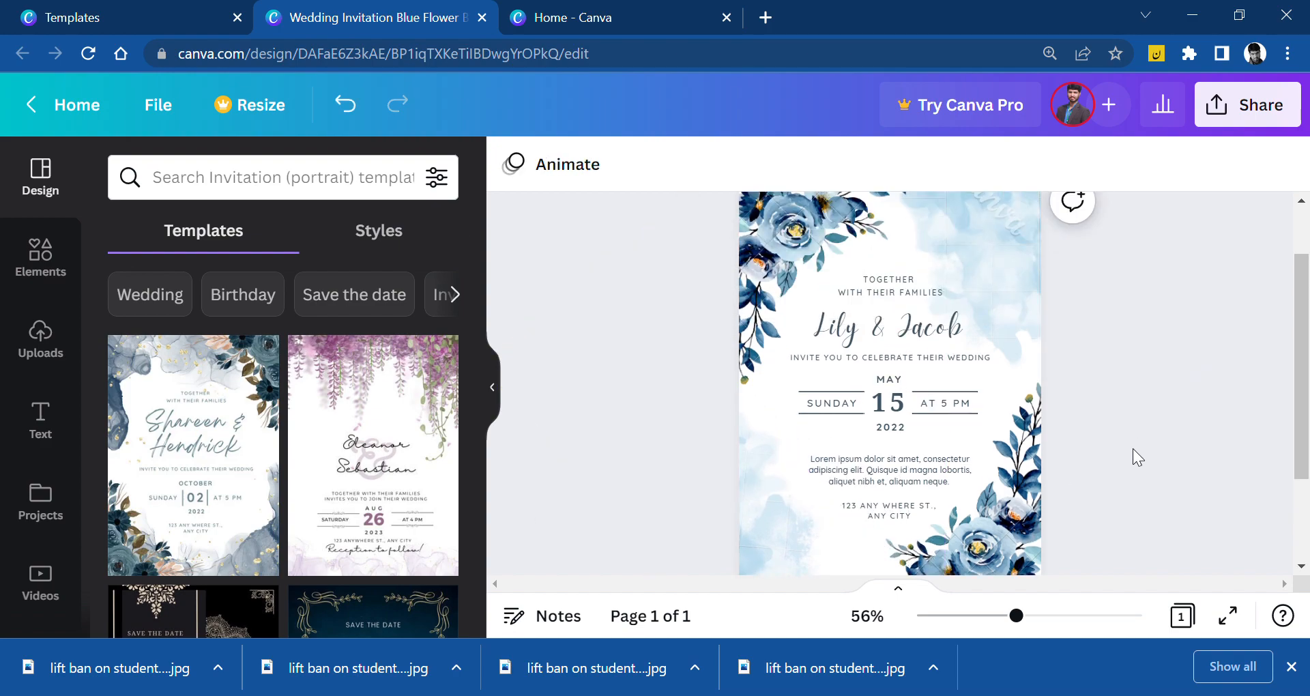
click(1004, 296)
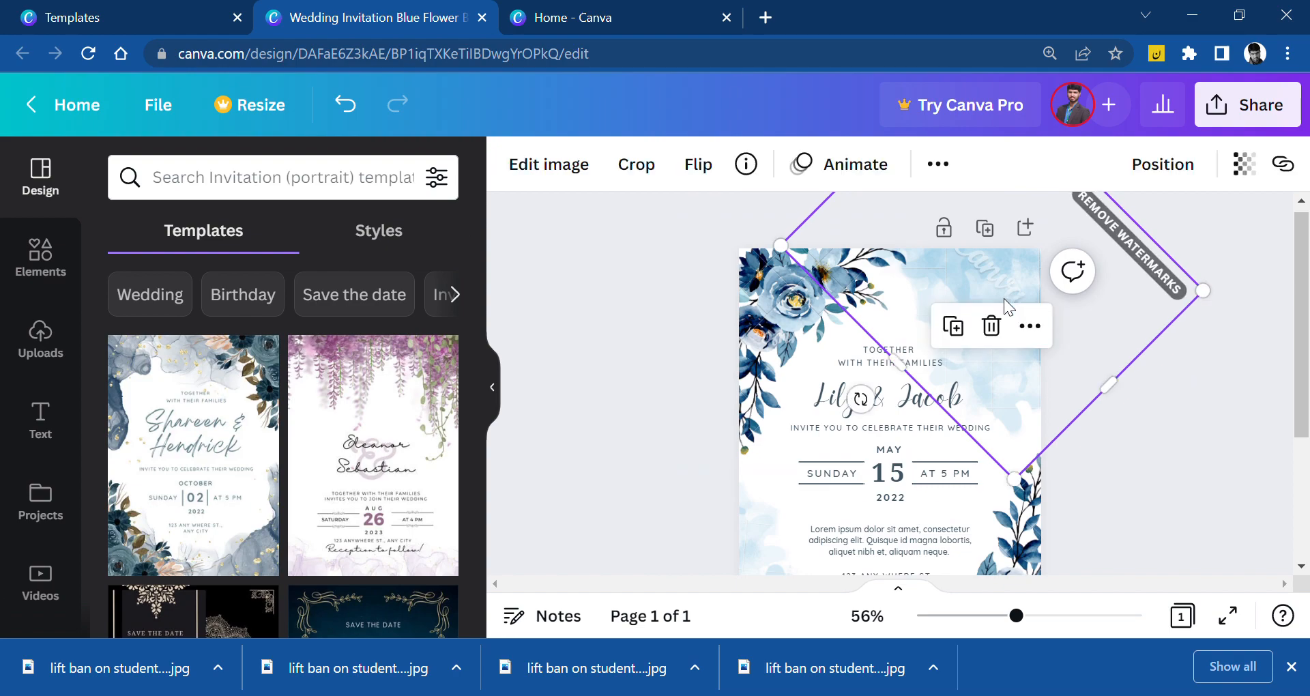
key(Right)
key(Right)
key(Right)
key(Right)
key(Right)
key(Right)
key(Right)
key(Right)
key(Right)
key(Right)
key(Right)
key(Right)
key(Right)
key(Up)
key(Up)
key(Up)
key(Up)
key(Up)
key(Up)
key(Up)
key(Up)
key(Up)
key(Up)
key(Up)
key(Up)
key(Up)
key(Up)
key(Up)
key(Up)
key(Up)
key(Up)
key(Up)
key(Up)
key(Up)
key(Up)
key(Up)
key(Up)
key(Up)
key(Up)
key(Up)
key(Up)
key(Up)
key(Up)
key(Up)
key(Up)
key(Up)
key(Up)
key(Up)
key(Up)
key(Up)
key(Up)
key(Up)
key(Up)
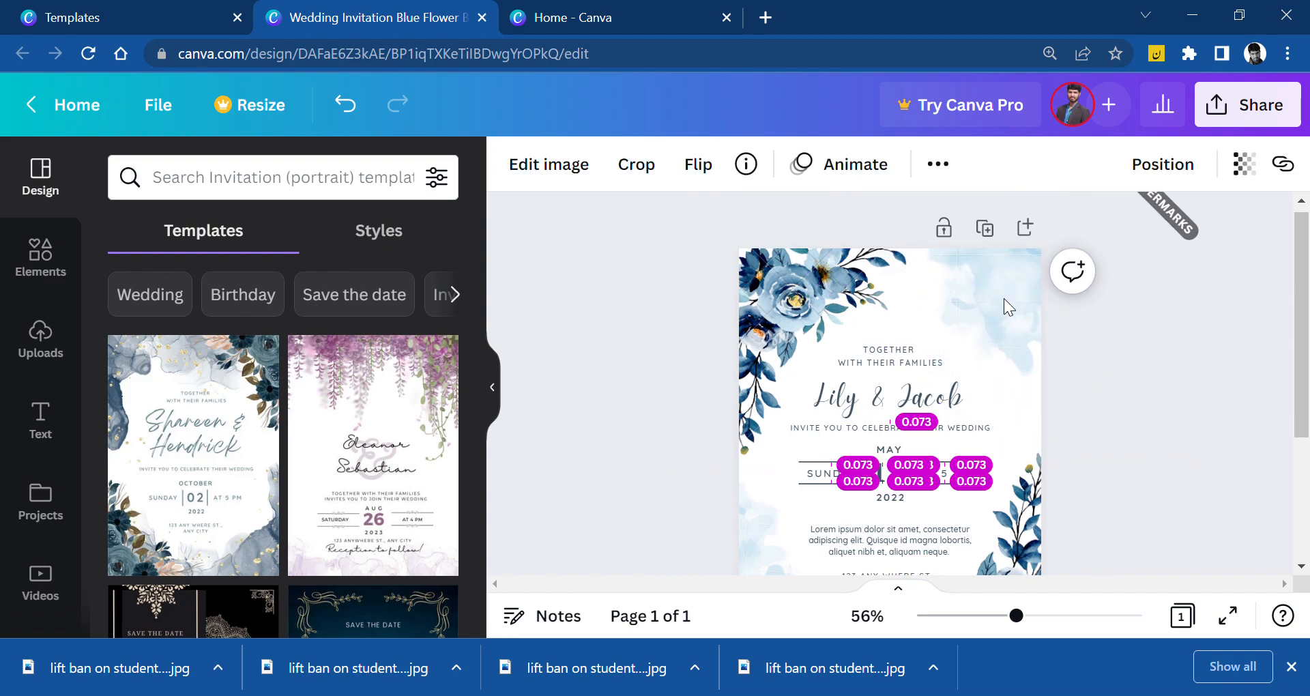
click(1199, 448)
- Replace the first name Lily with Raza in the heading
scroll(1198, 444, down, 3)
scroll(1198, 444, up, 3)
ctrl+scroll(1202, 442, up, 2)
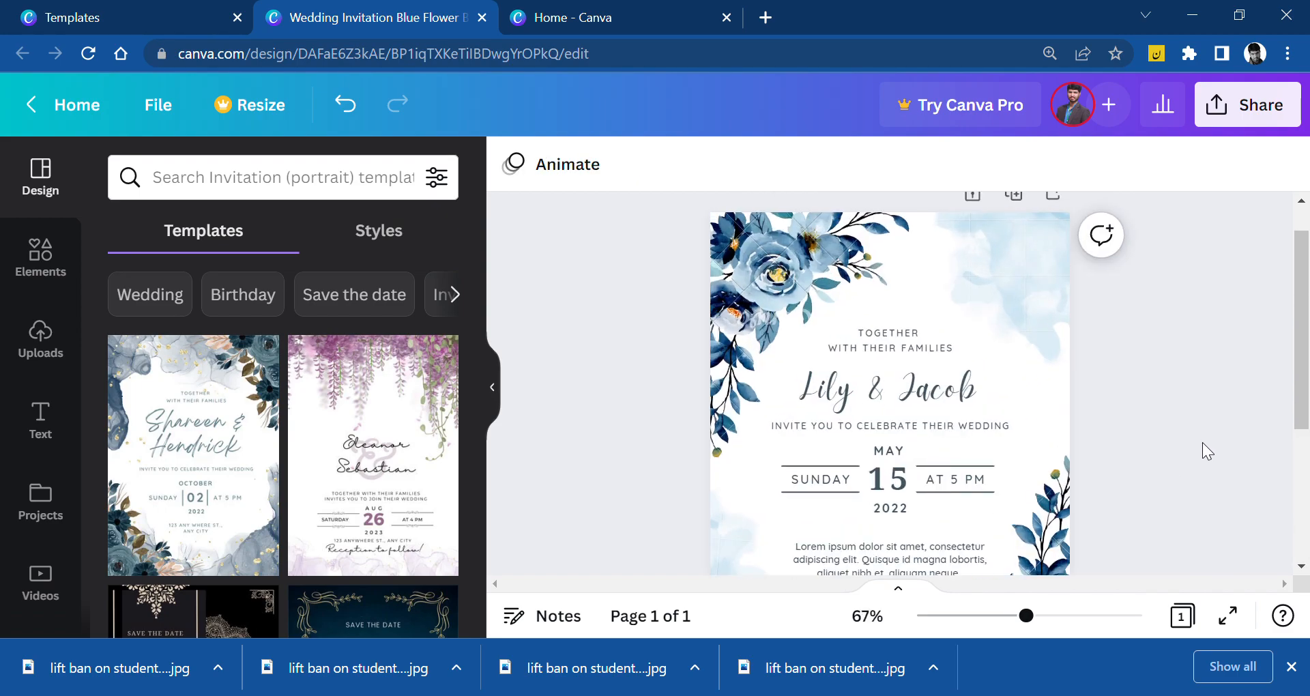
ctrl+scroll(1202, 442, up, 4)
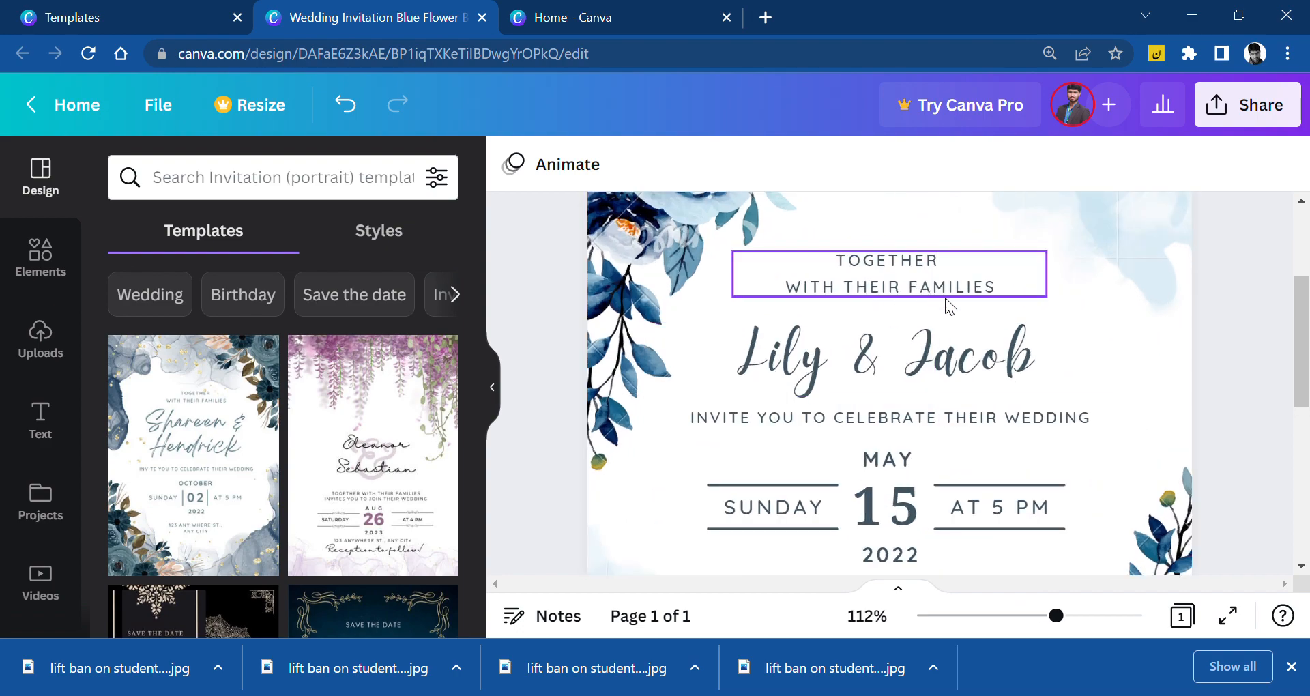
click(808, 374)
click(830, 374)
click(842, 377)
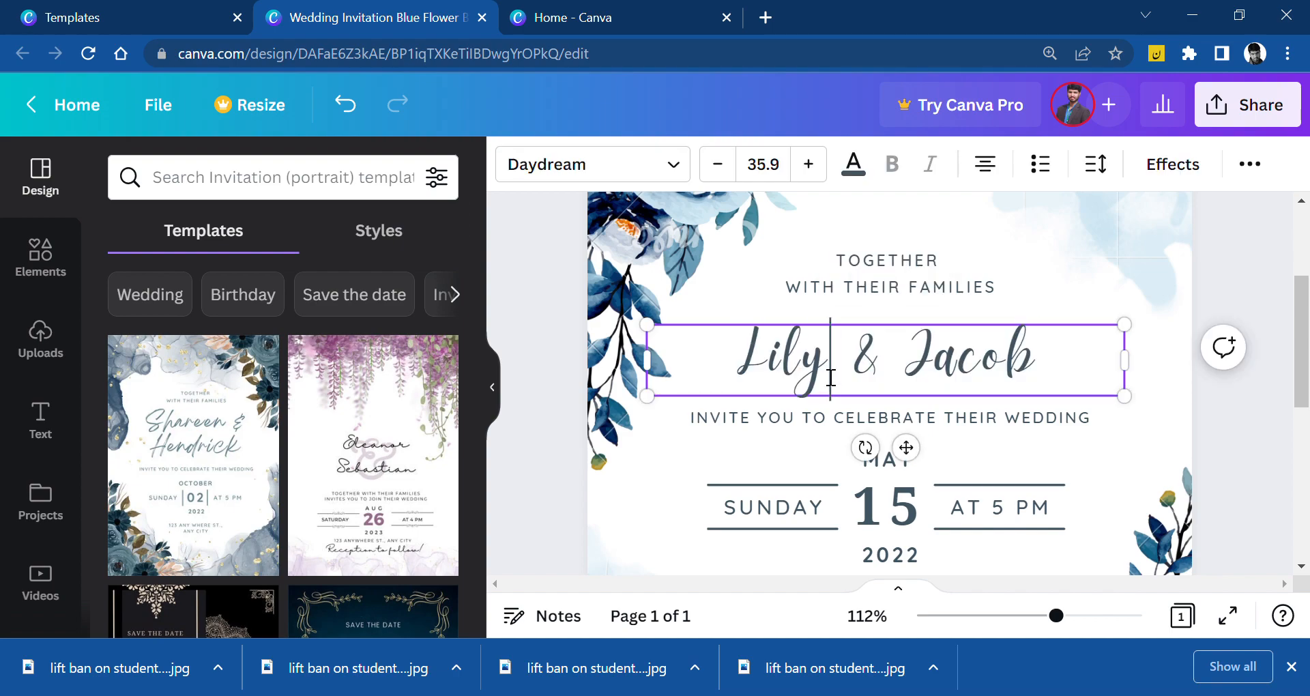
drag(831, 377, 740, 367)
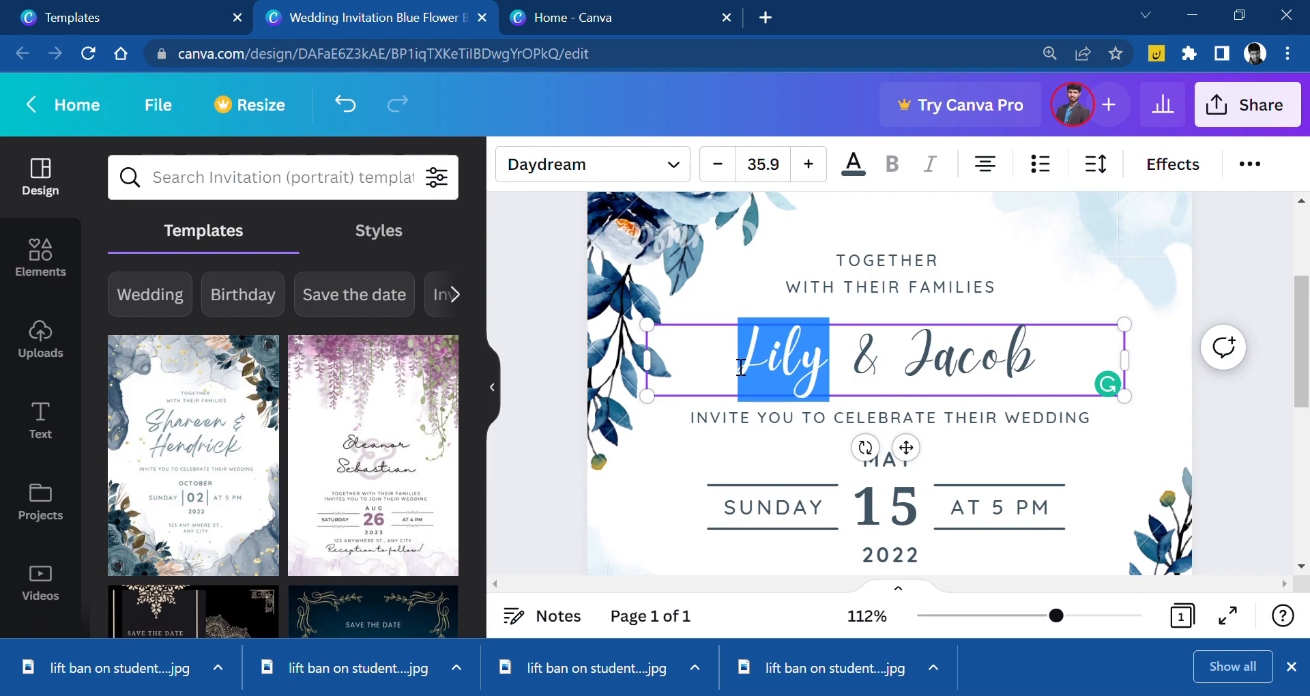
text(Raza)
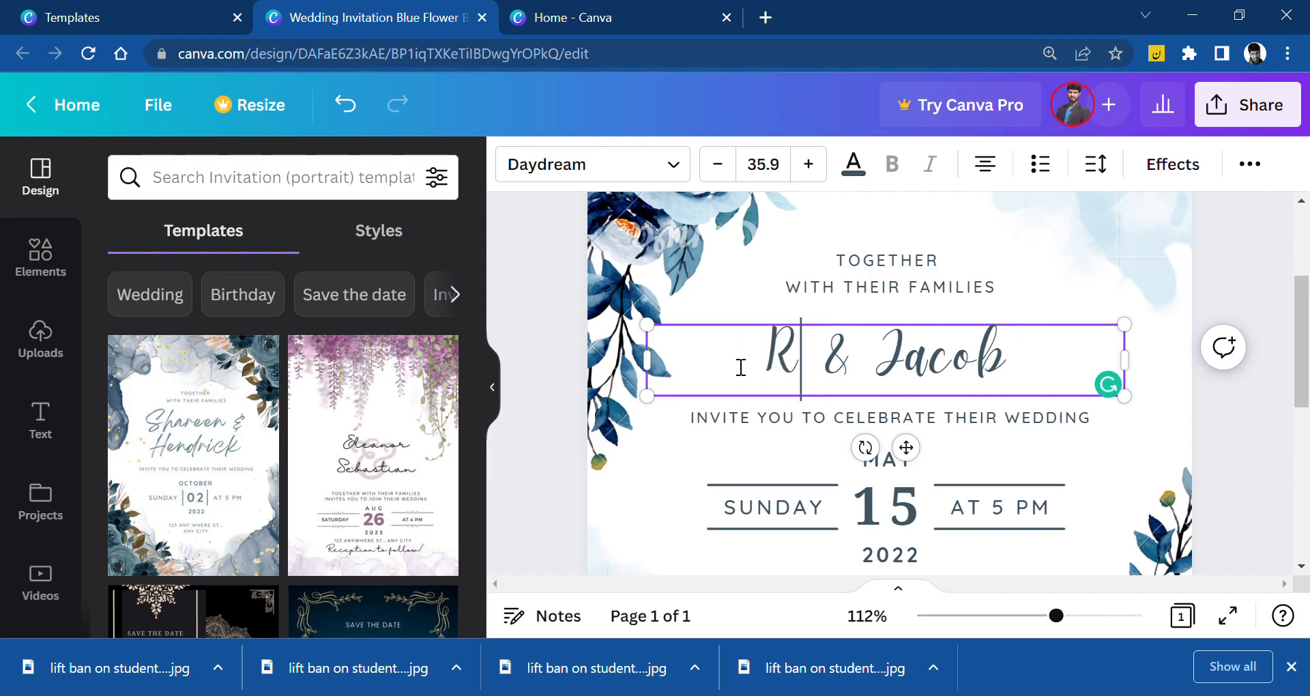
- Replace the second name Jacob with Alia and finish editing
key(Right)
key(Right)
key(Right)
key(Right)
key(Right)
key(Right)
key(Right)
key(Right)
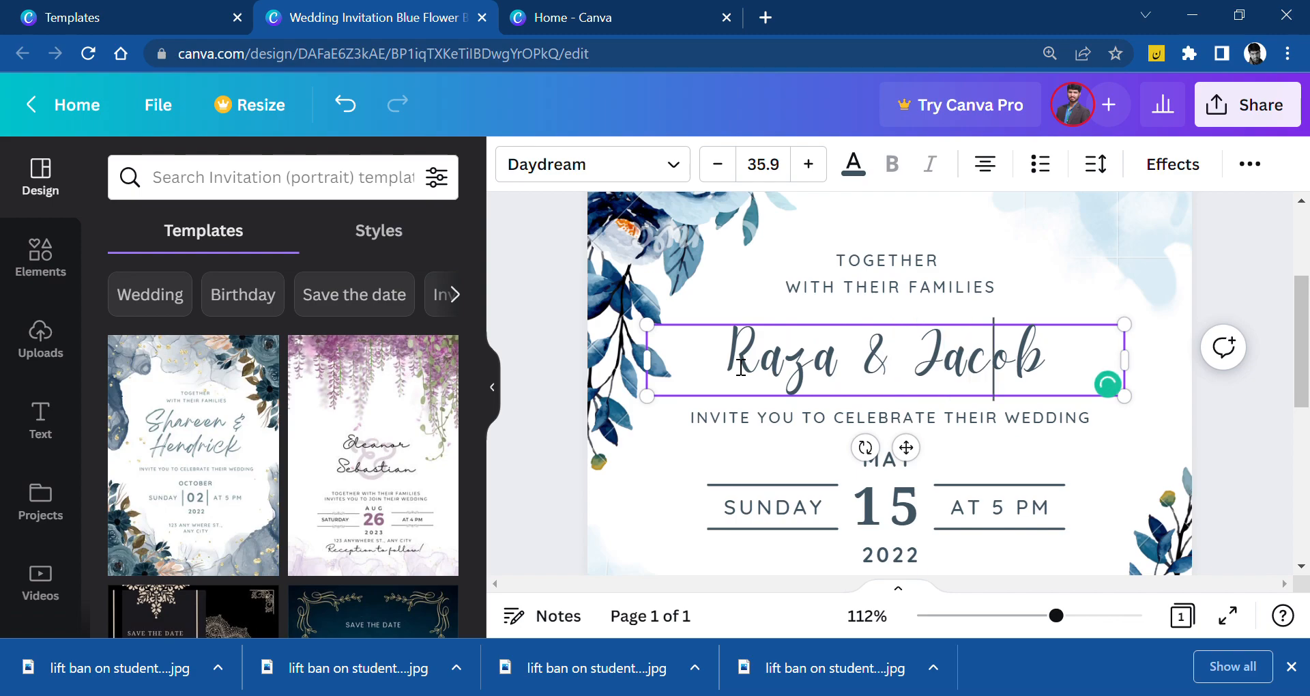
key(BackSpace)
key(BackSpace)
key(BackSpace)
key(BackSpace)
key(BackSpace)
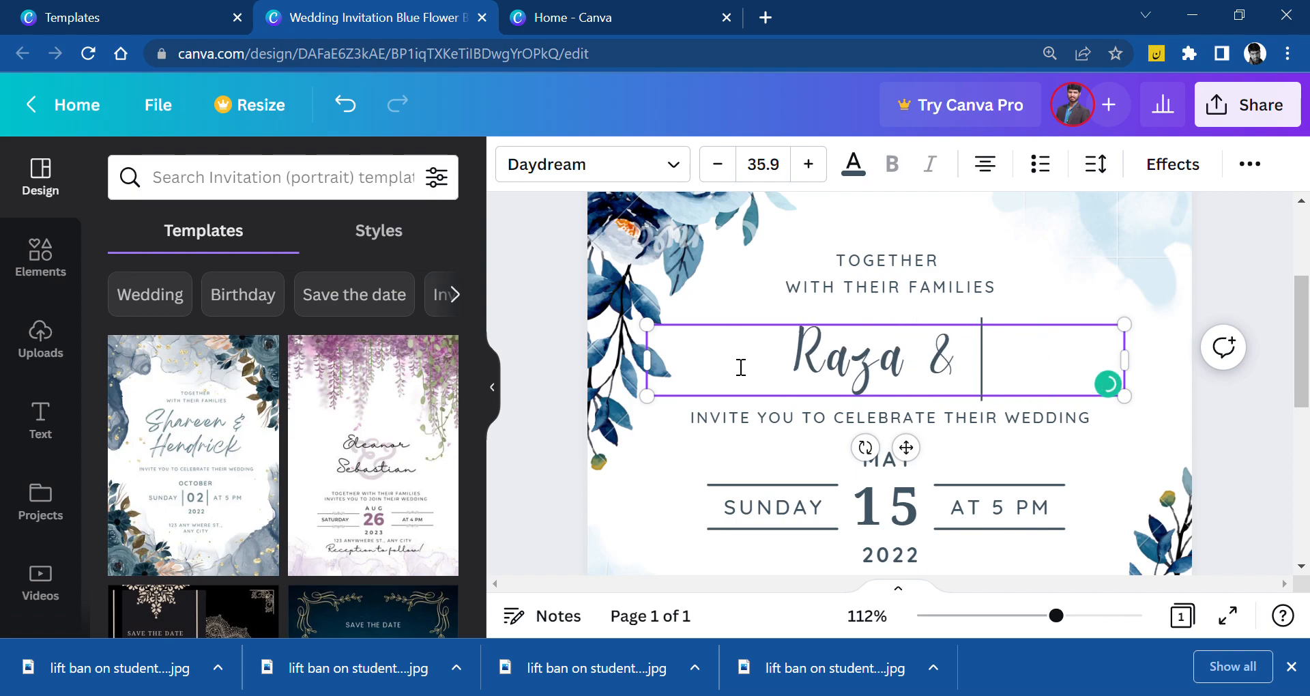
text(A)
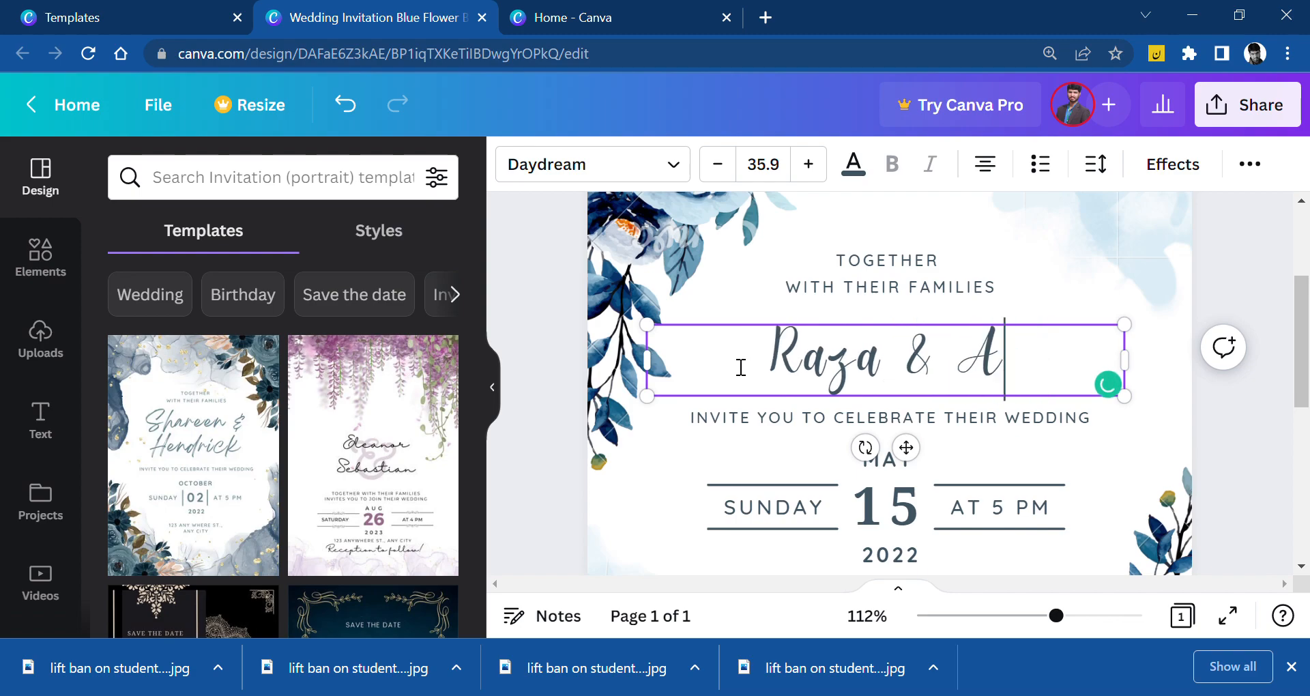
text(lia)
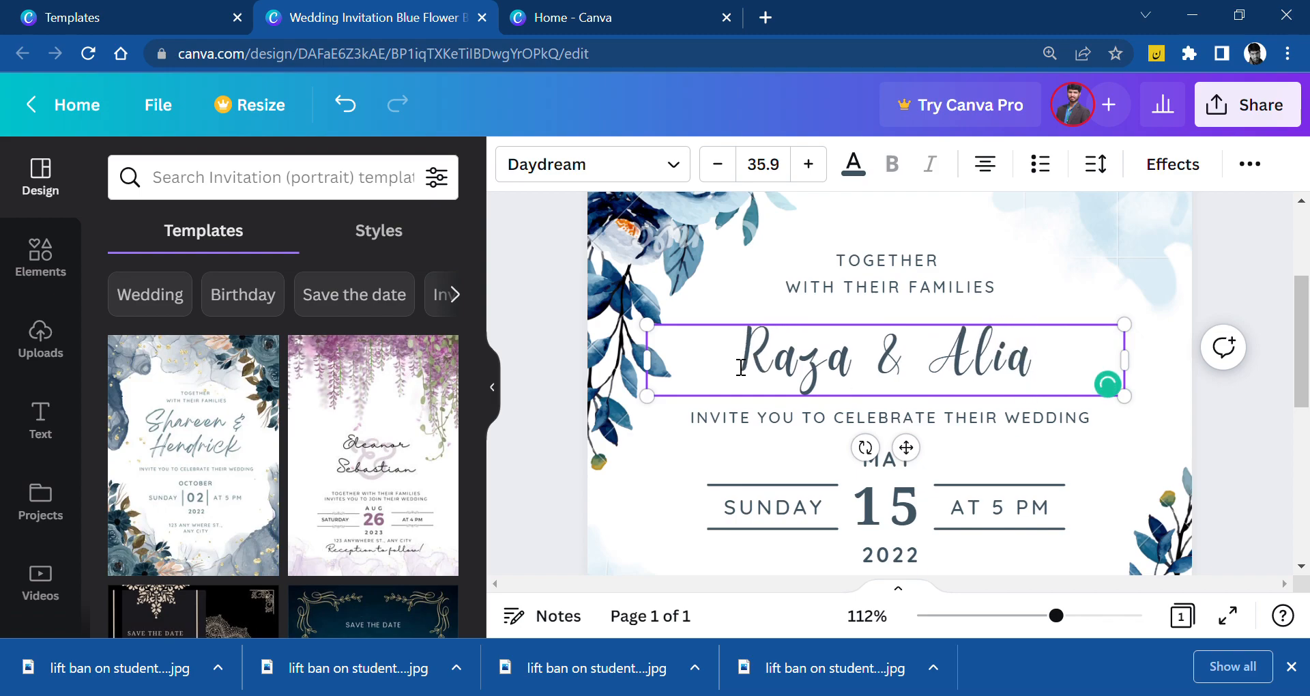
click(1236, 450)
scroll(1234, 447, down, 3)
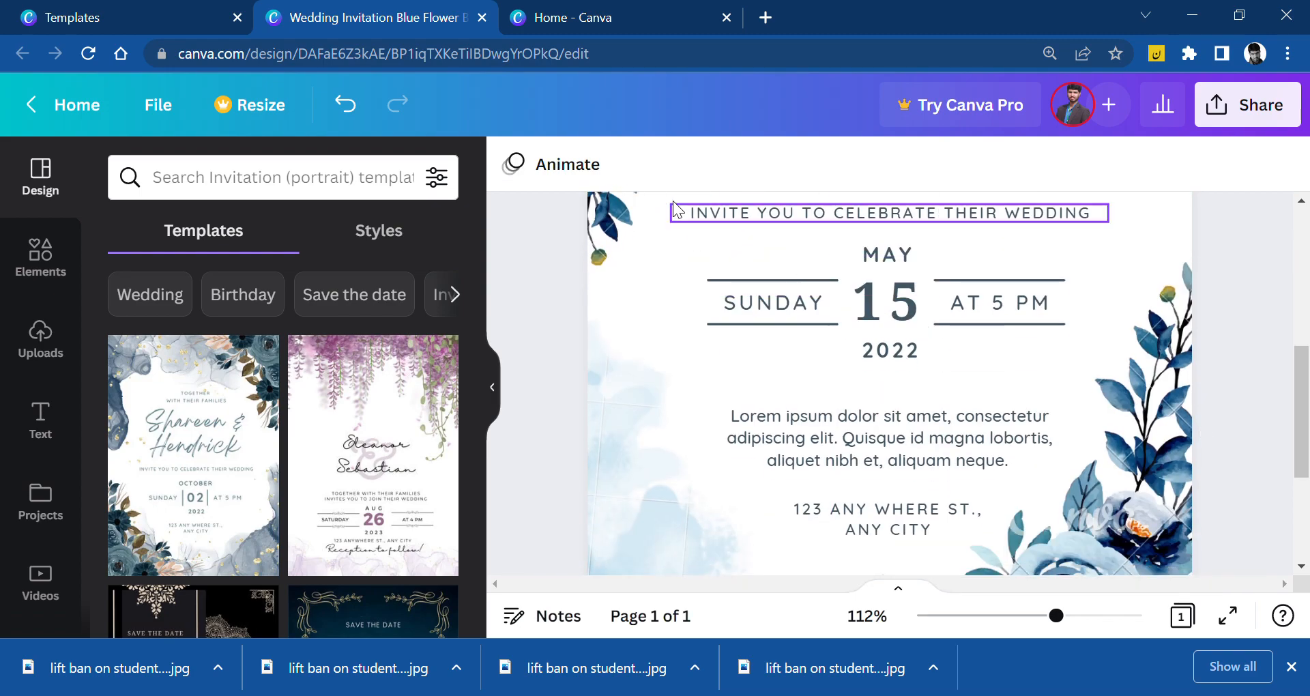
scroll(765, 317, up, 2)
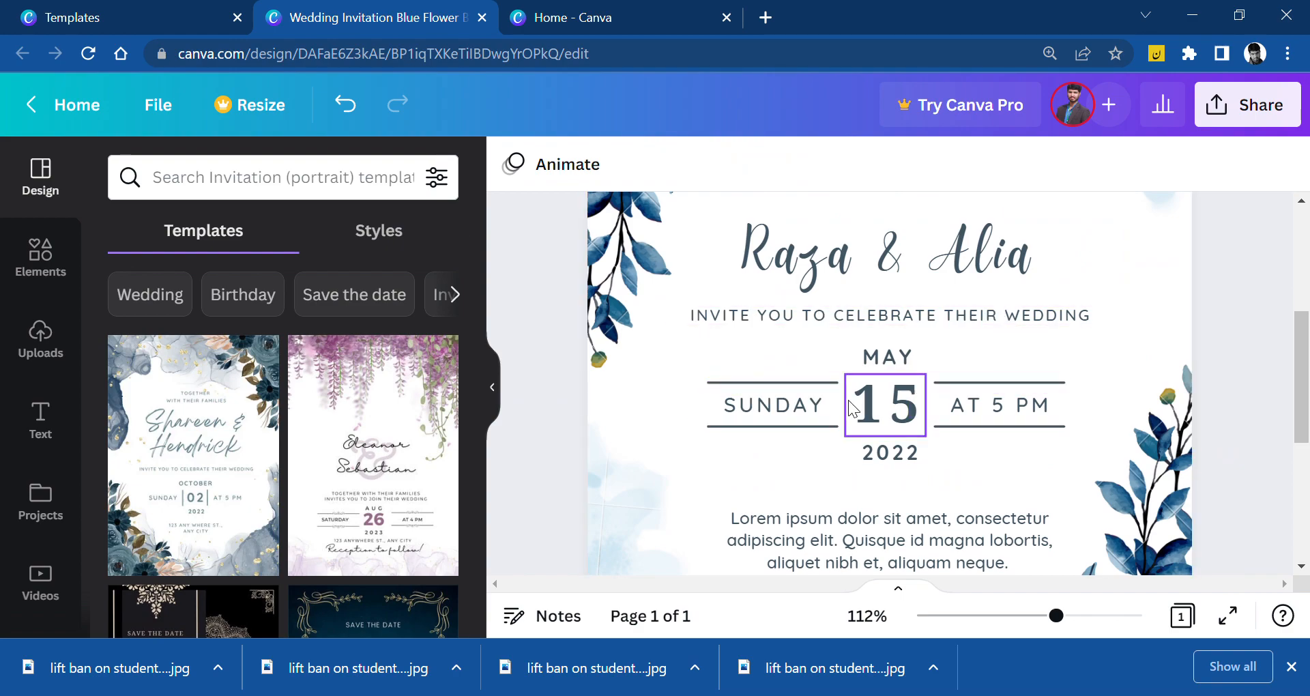
- Change the year from 2022 to 2023
scroll(1008, 421, down, 2)
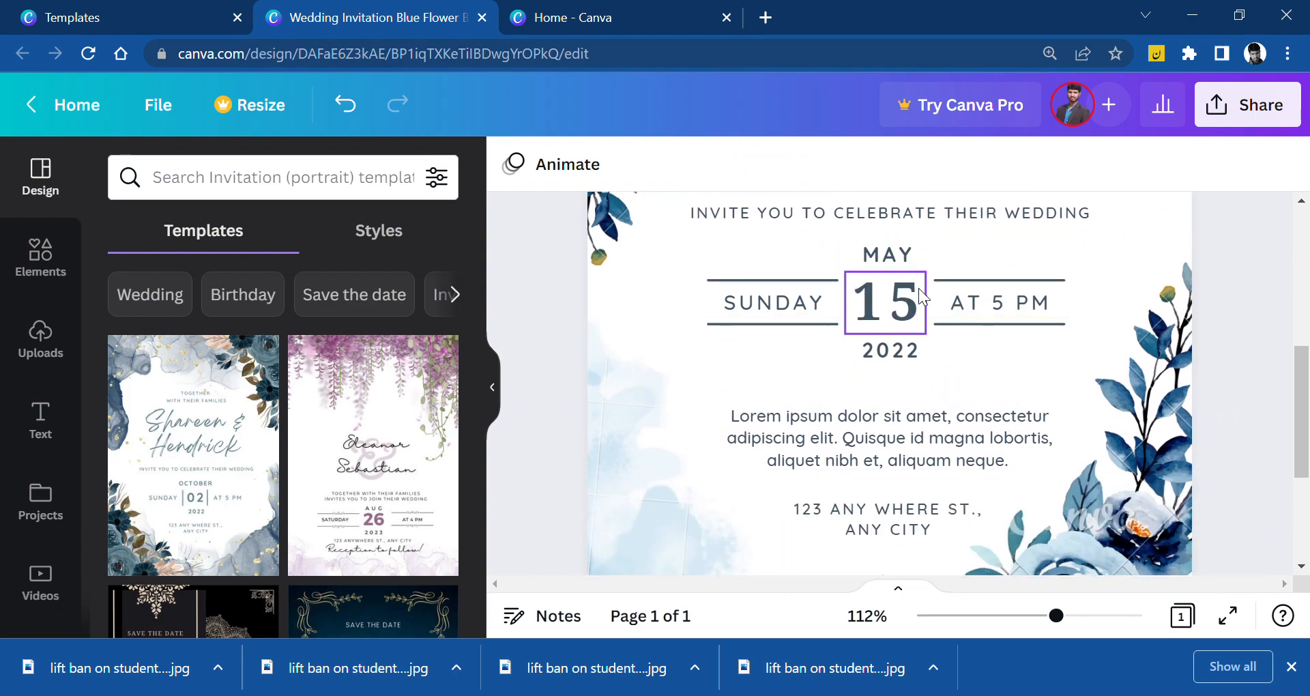
click(916, 368)
click(938, 357)
click(935, 366)
key(BackSpace)
text(3)
click(904, 314)
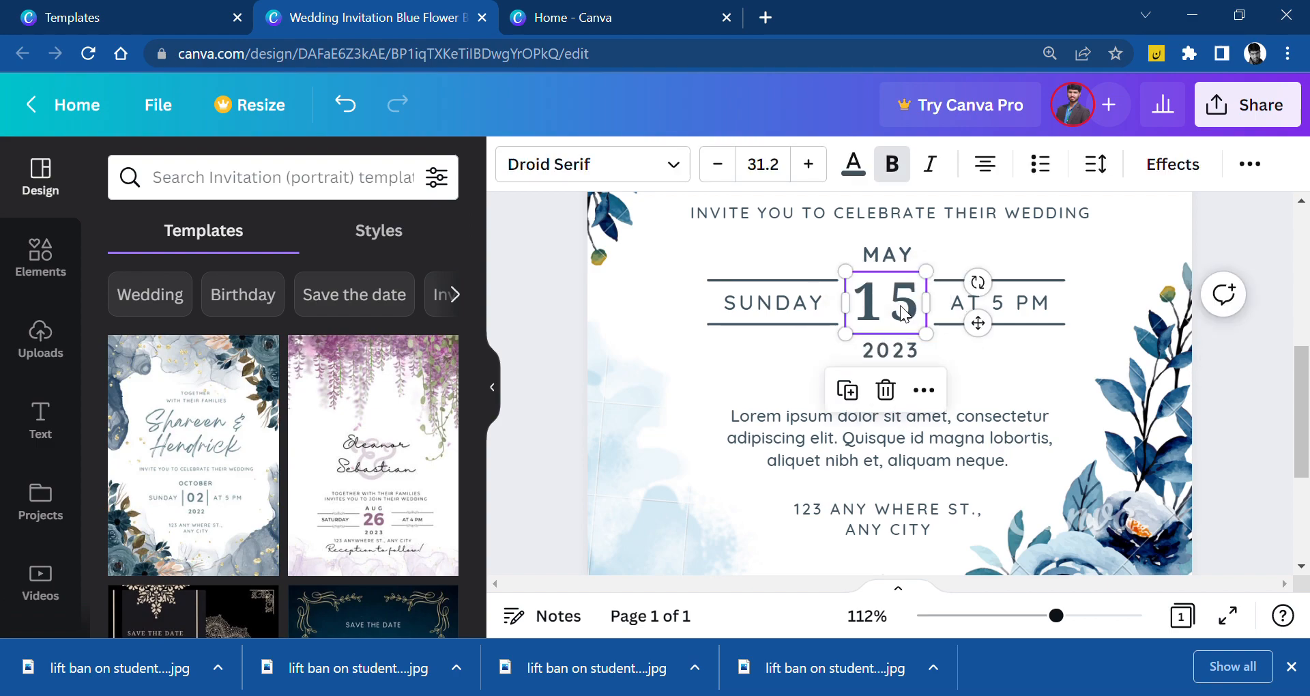
- Change the month from MAY to APR
click(904, 259)
click(918, 264)
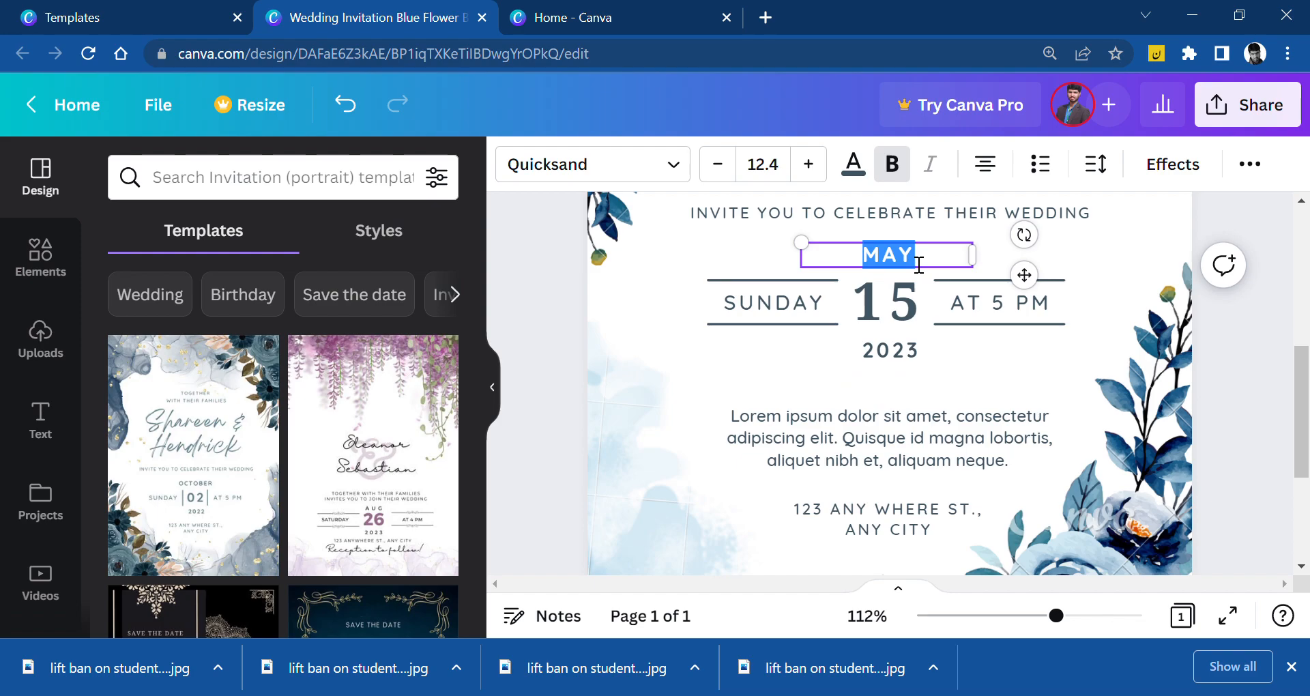
text(APR)
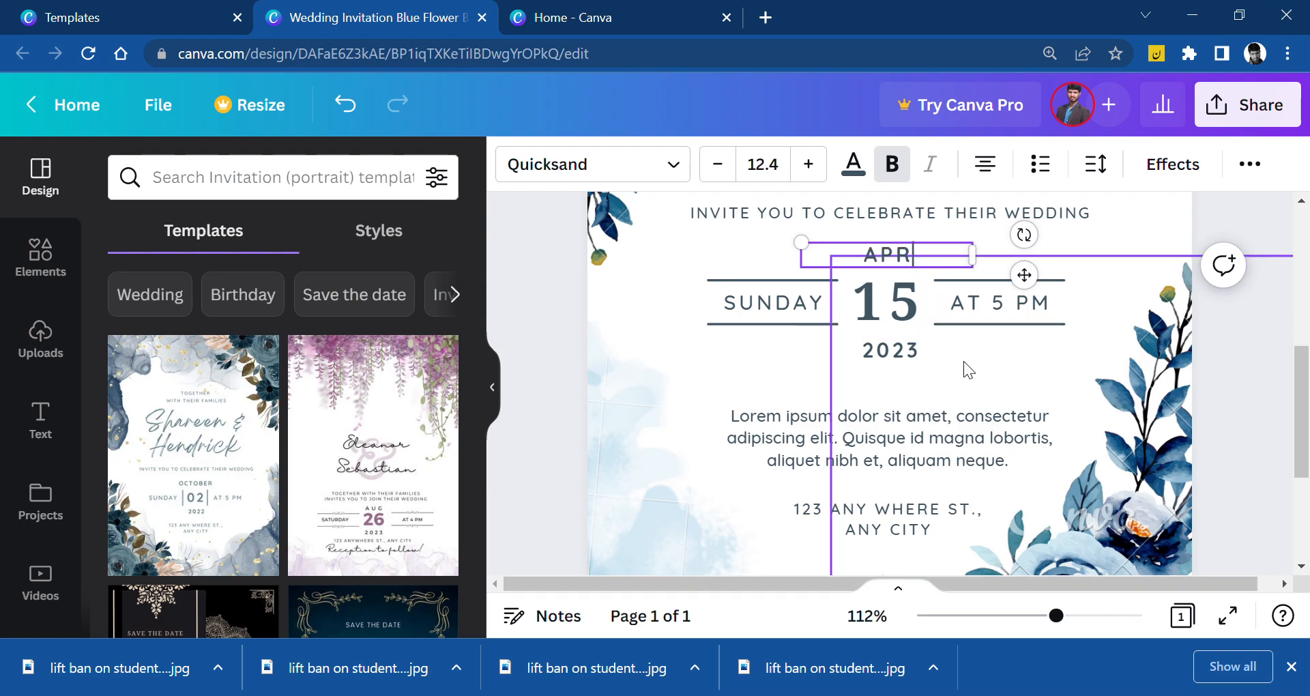
click(1024, 324)
- Replace AT with @ so the time reads '@ 5 PM'
click(1002, 315)
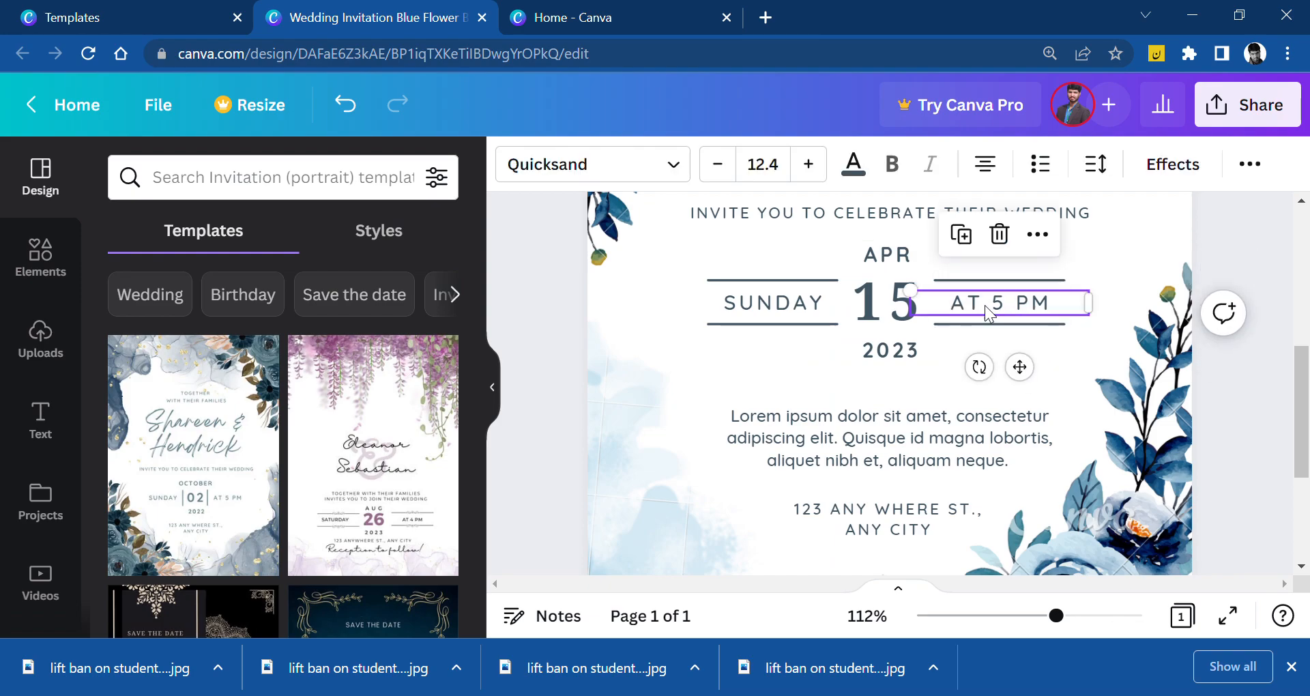
click(985, 307)
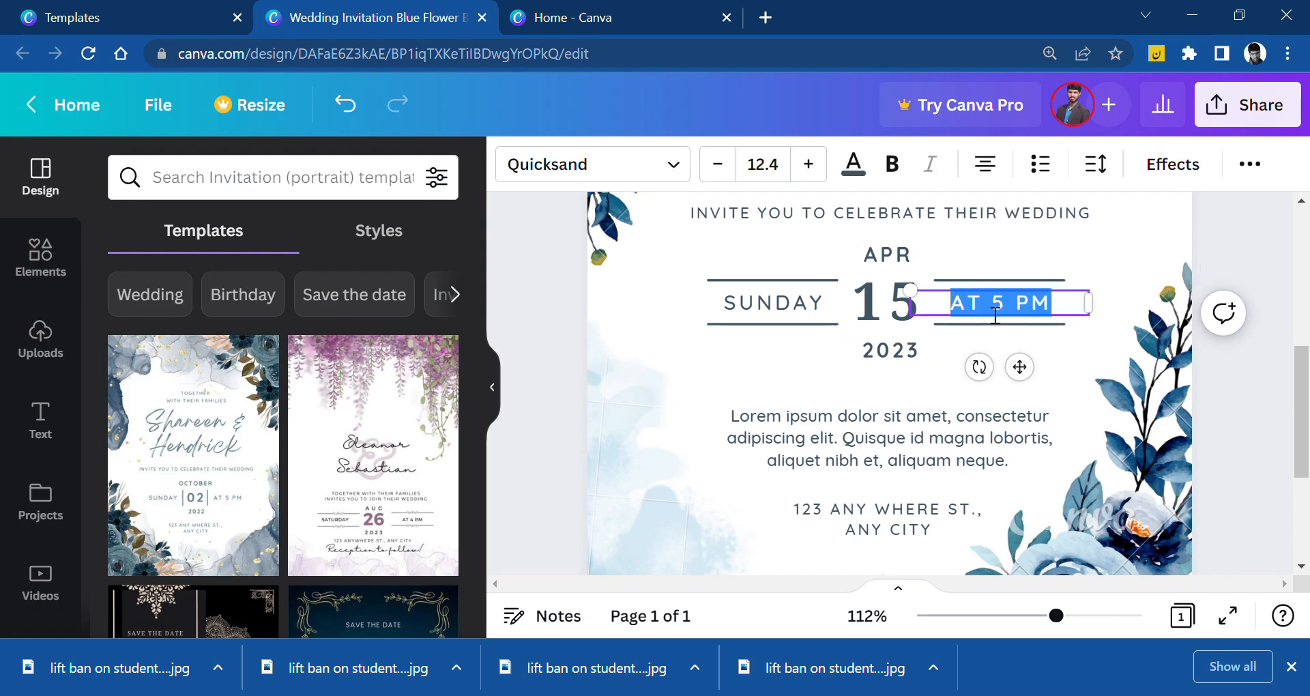
click(990, 316)
drag(985, 312, 957, 305)
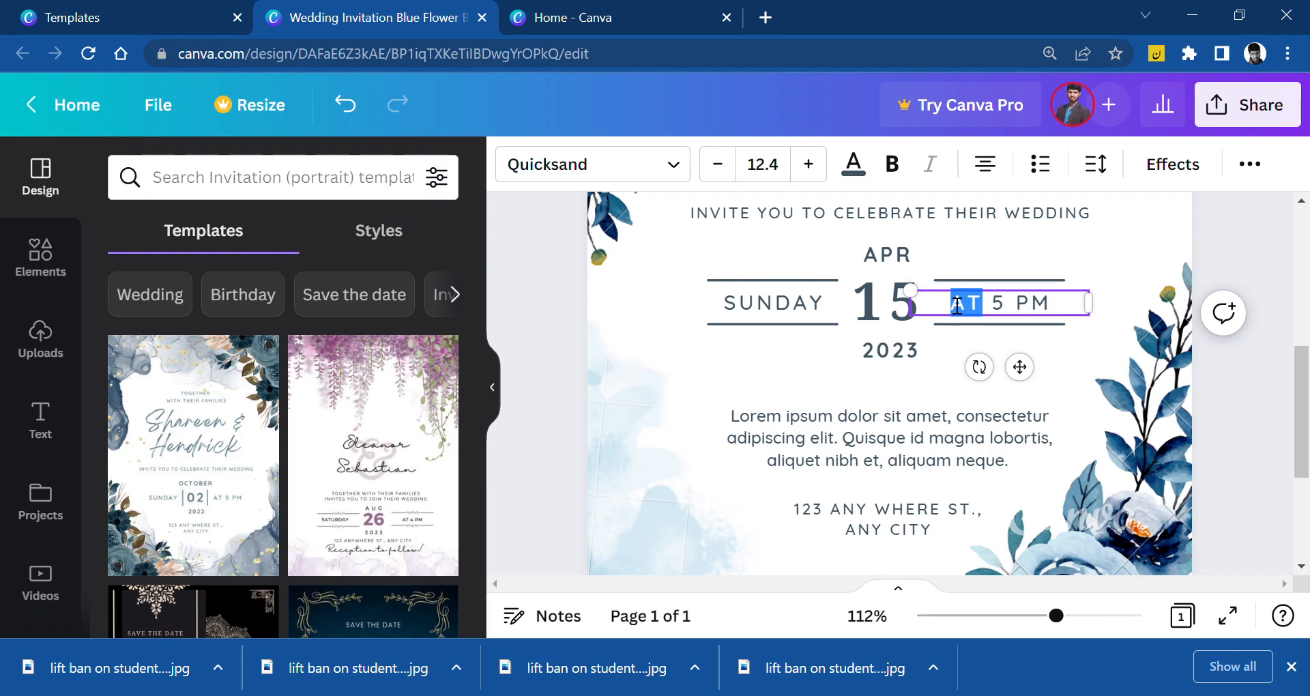
text(@)
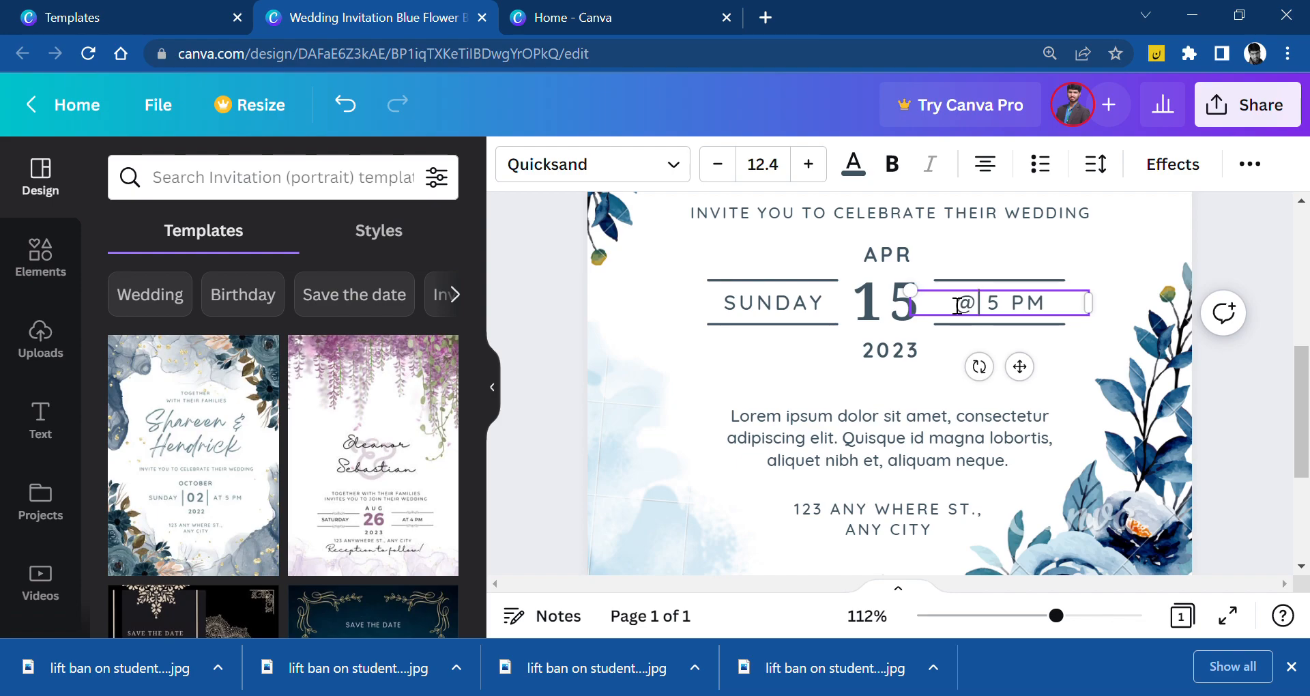
click(711, 379)
scroll(710, 379, down, 3)
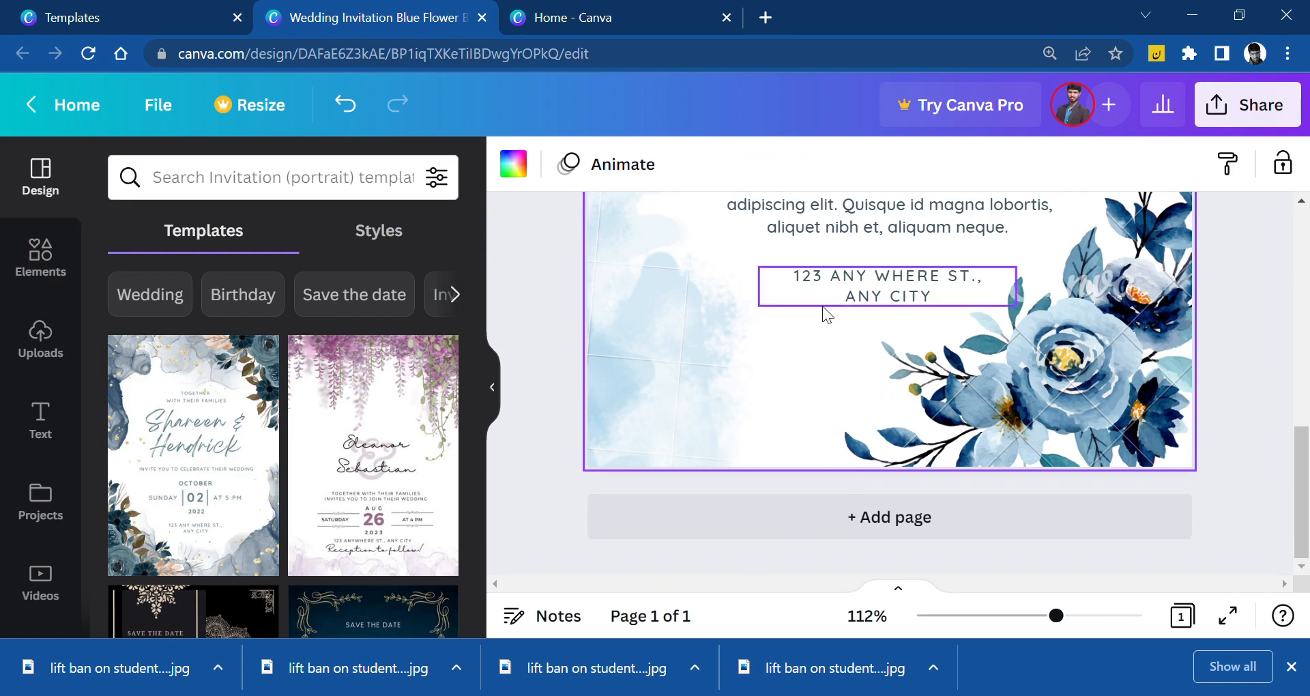
- Search Elements for 'map' and add the red location pin graphic to the page
click(193, 190)
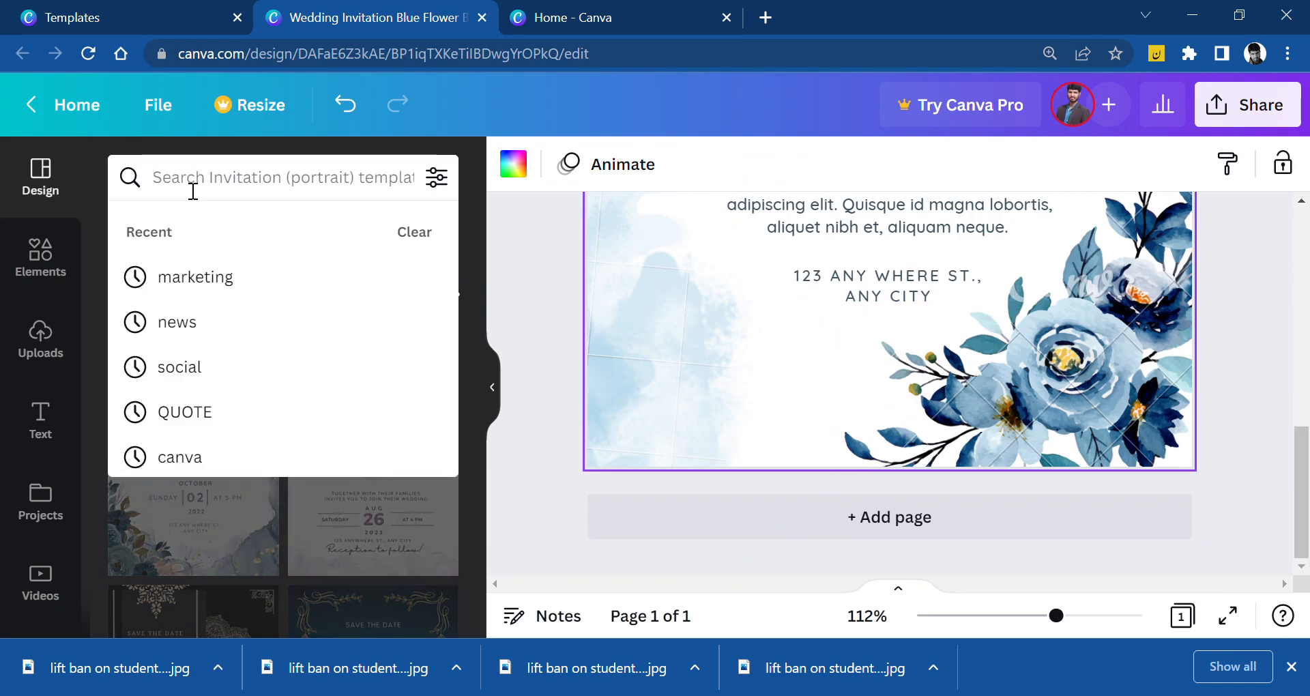
text(map)
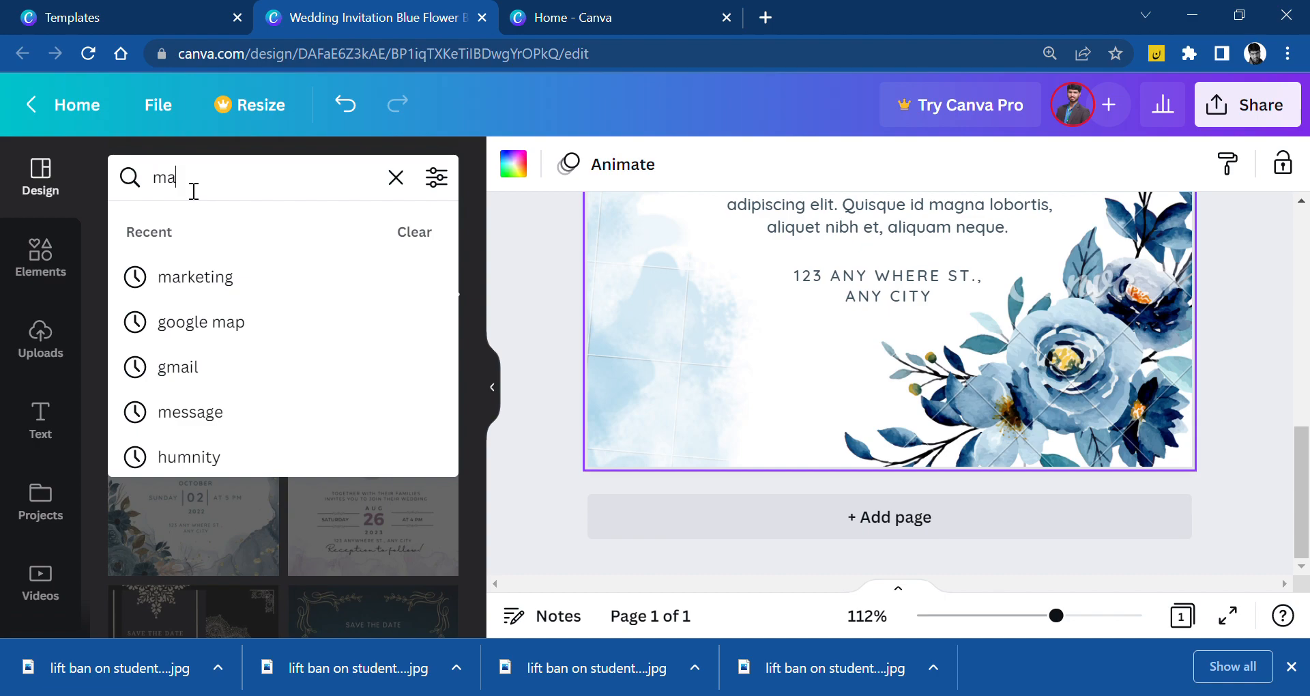
key(Return)
click(41, 256)
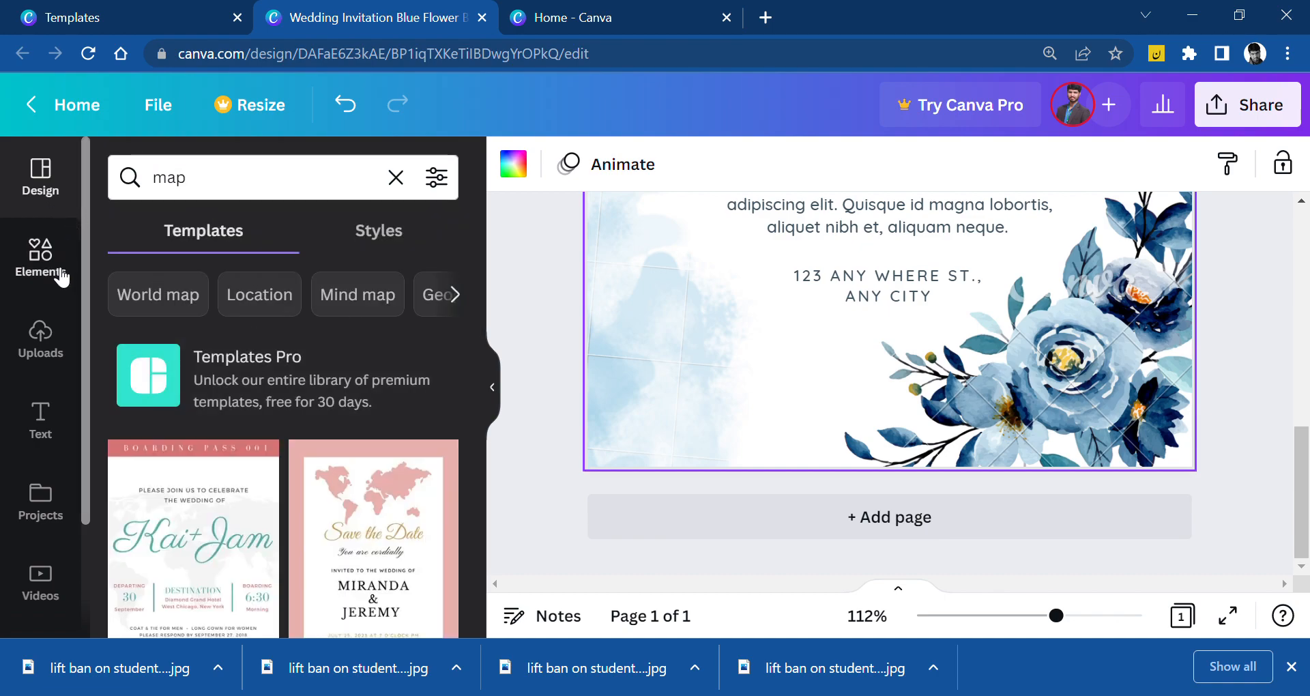
click(246, 181)
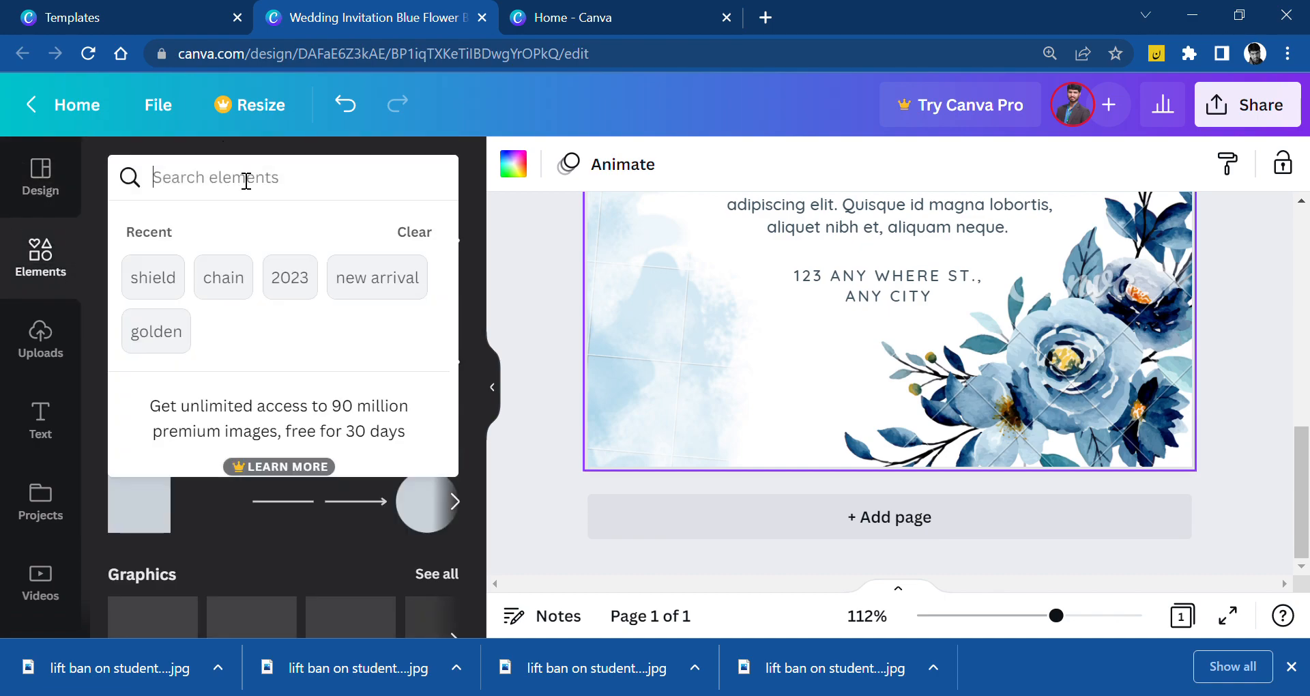
text(map)
key(Return)
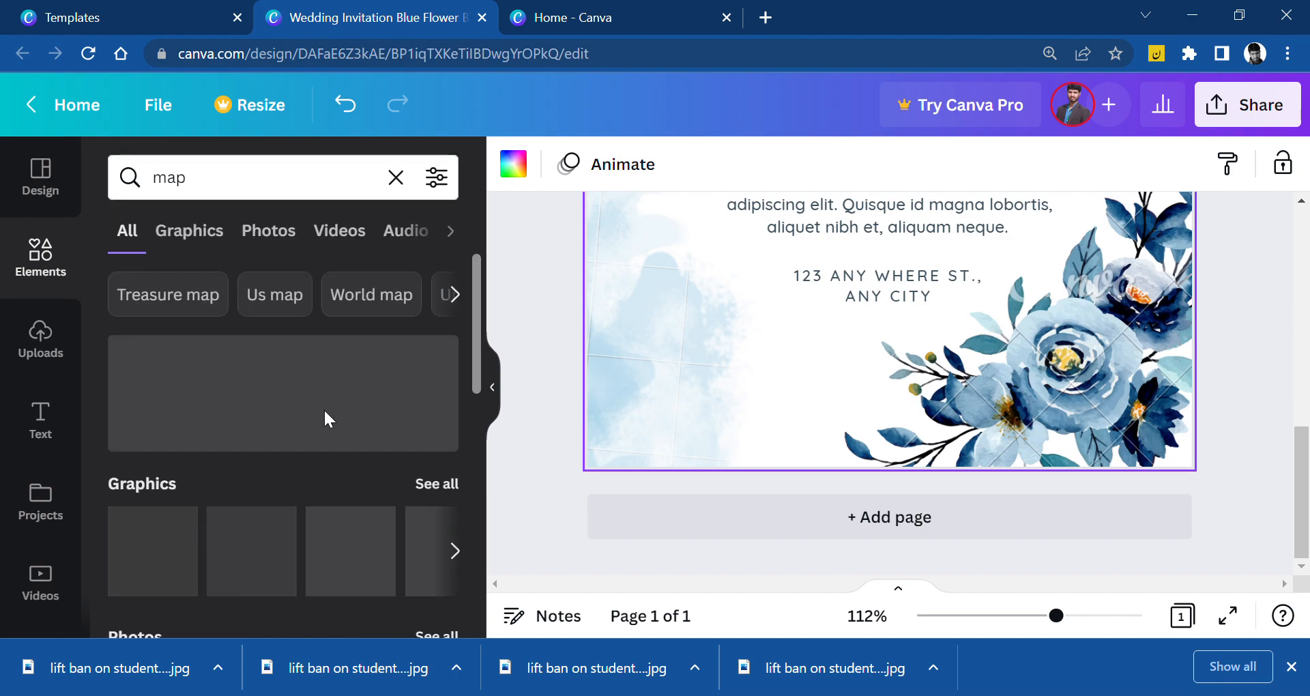
scroll(325, 410, down, 3)
scroll(326, 410, down, 6)
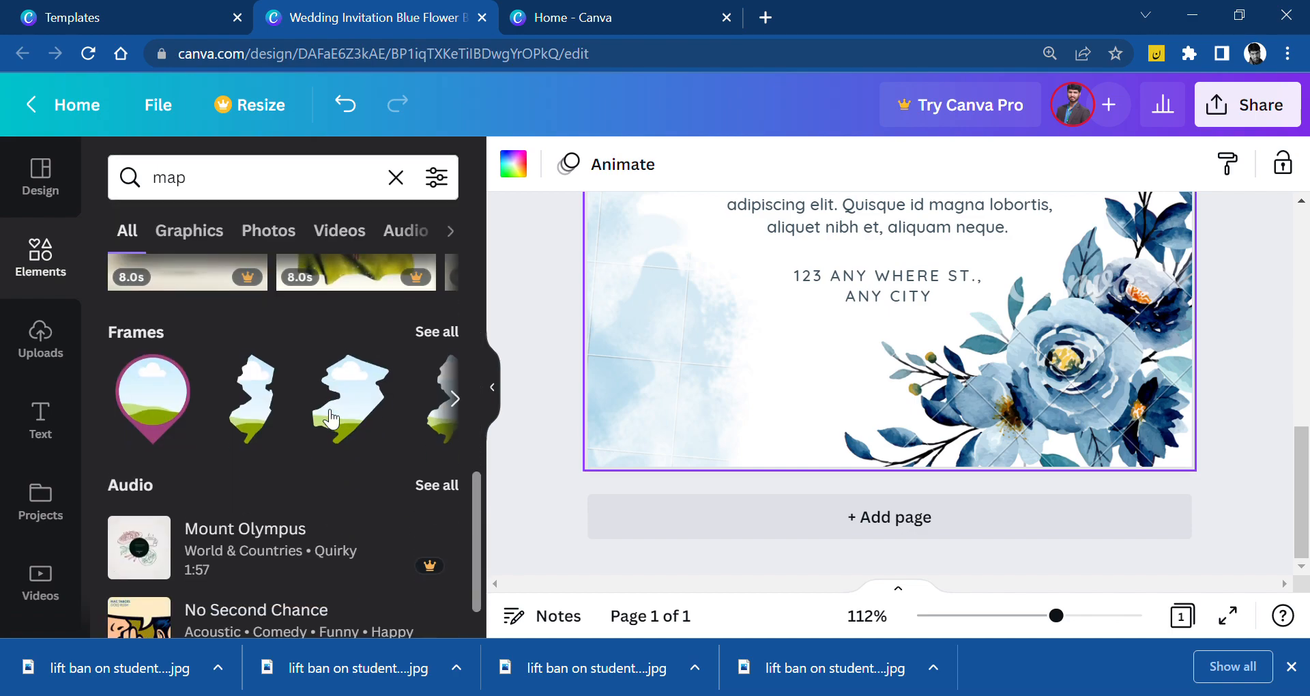
scroll(373, 409, up, 7)
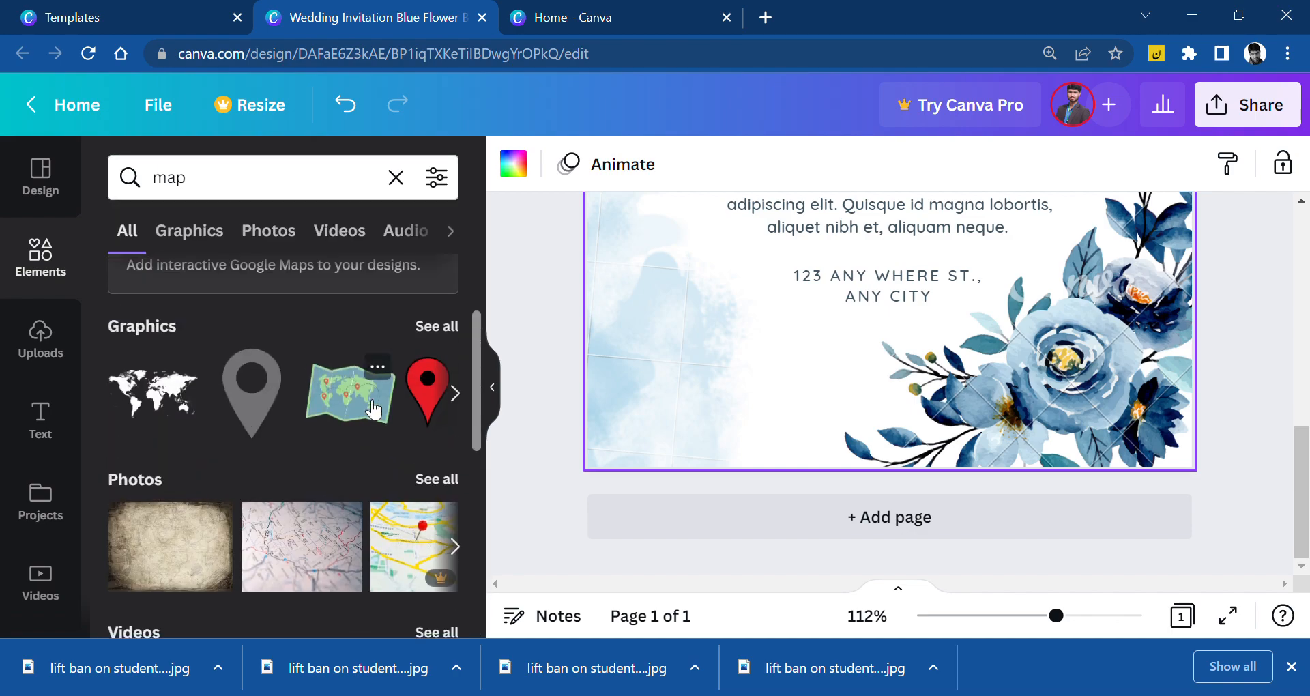
click(430, 396)
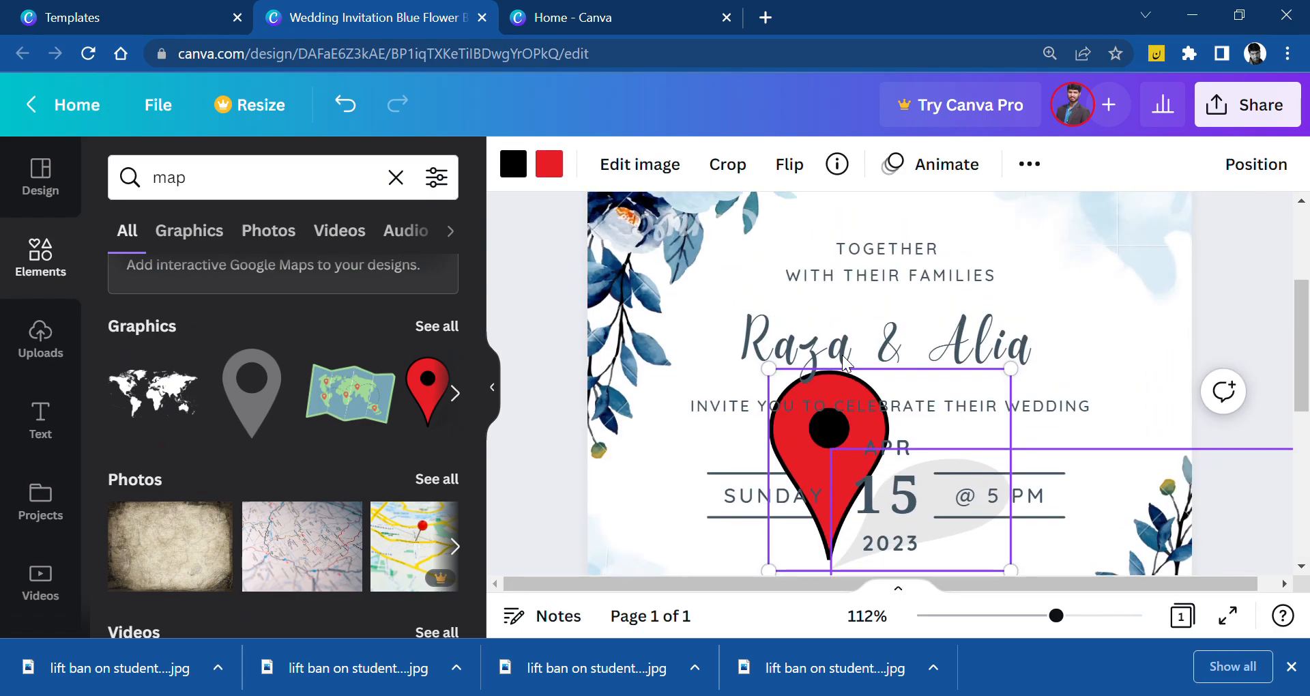
- Scale the red pin down and position it beside the '123 Any Where St.' address
scroll(844, 363, down, 3)
drag(789, 236, 688, 425)
drag(929, 353, 768, 511)
drag(694, 520, 756, 486)
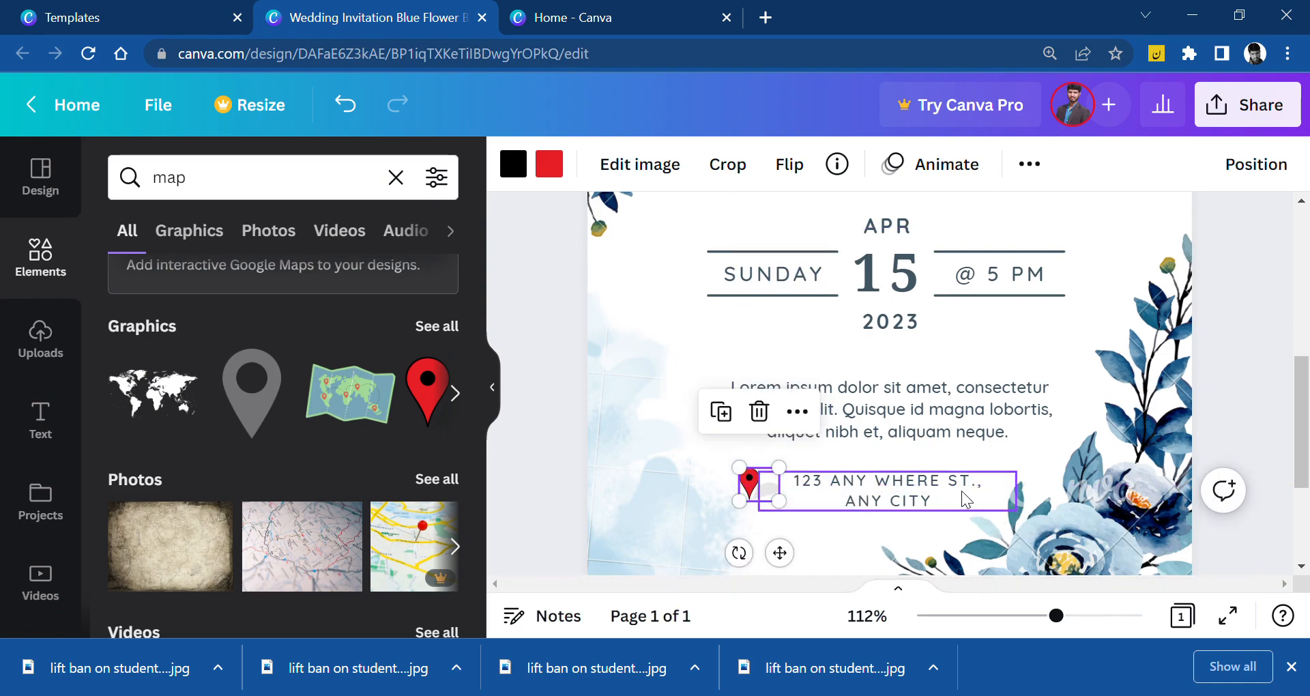
click(969, 498)
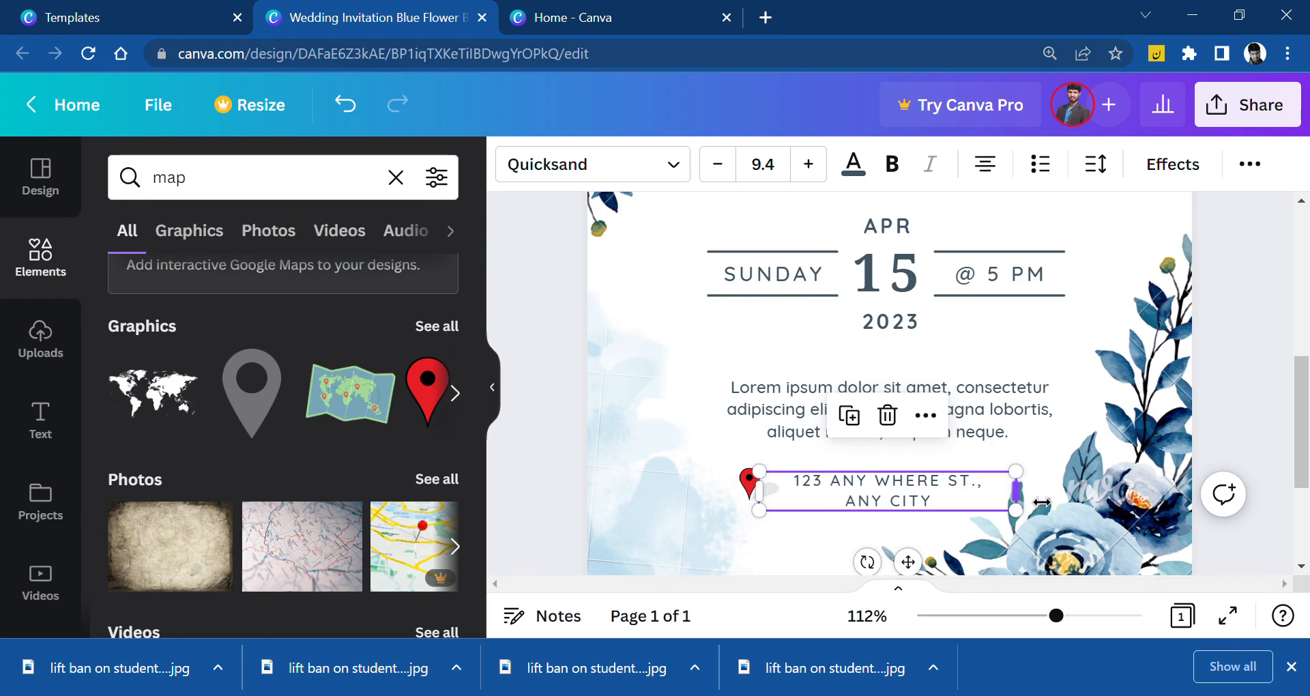
- Left-align the address and join its two lines into one, separated by a comma
drag(1016, 490, 1089, 502)
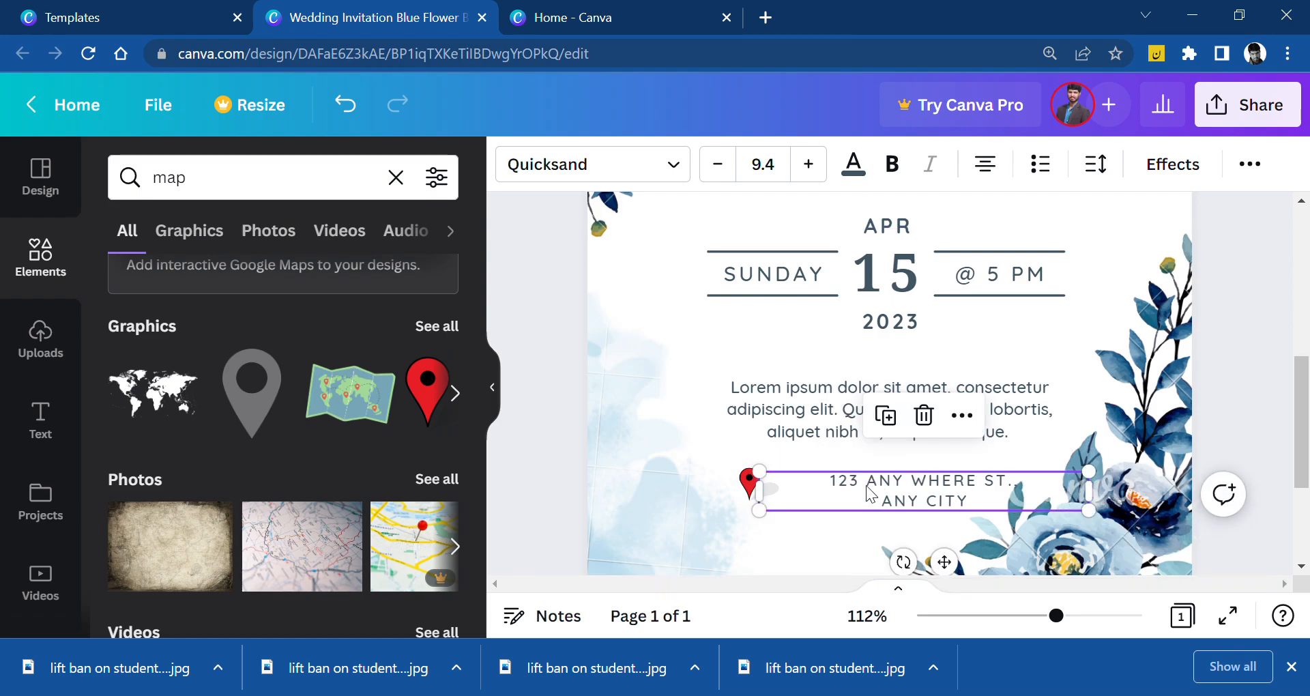
click(846, 492)
click(833, 489)
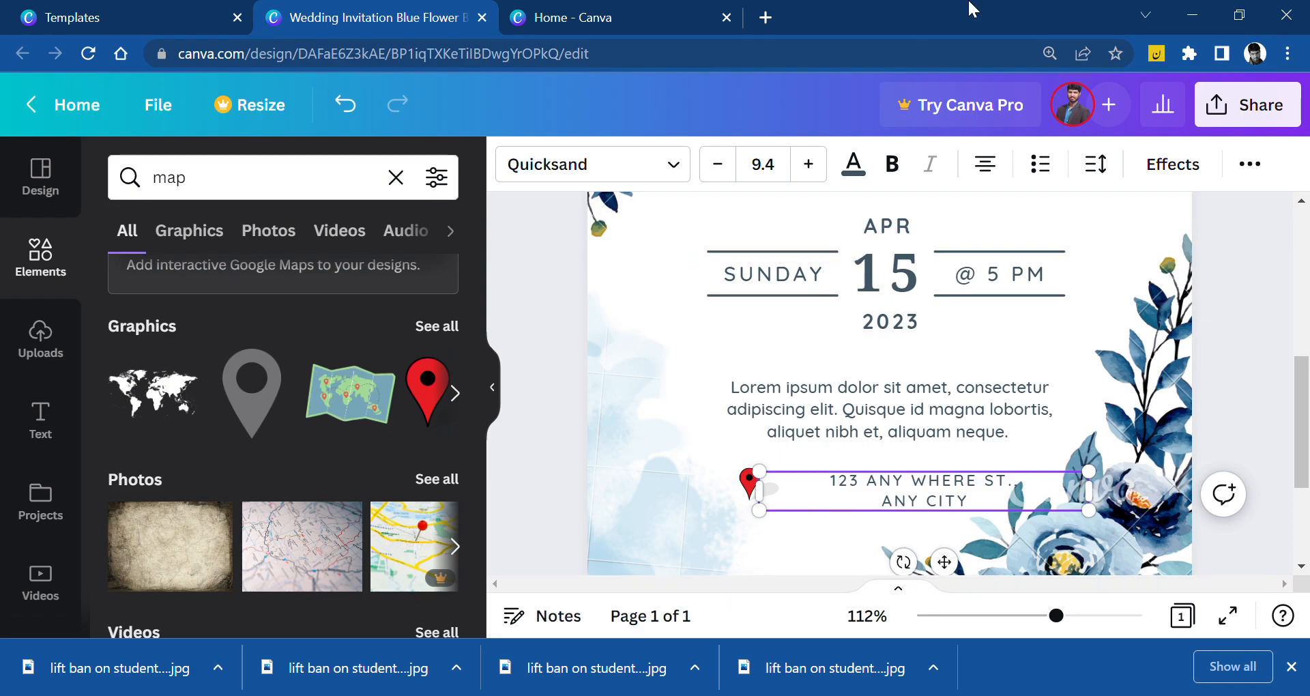
click(985, 164)
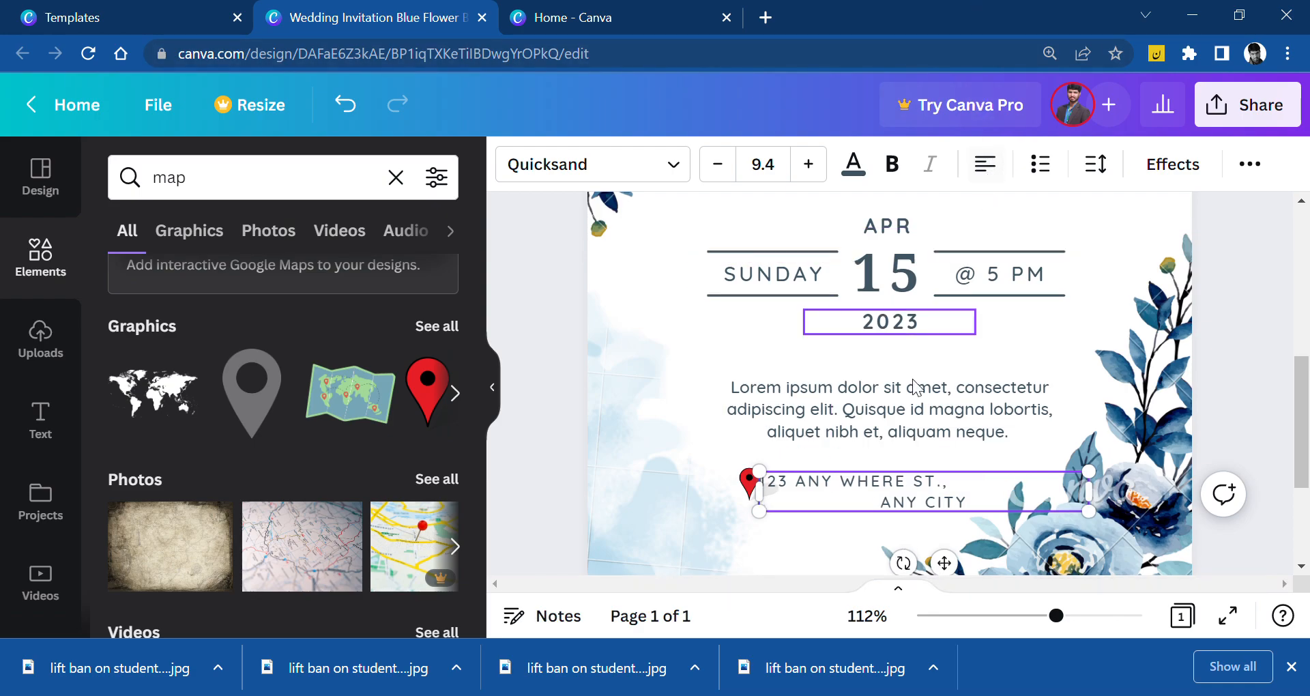
click(885, 499)
key(BackSpace)
key(BackSpace)
key(BackSpace)
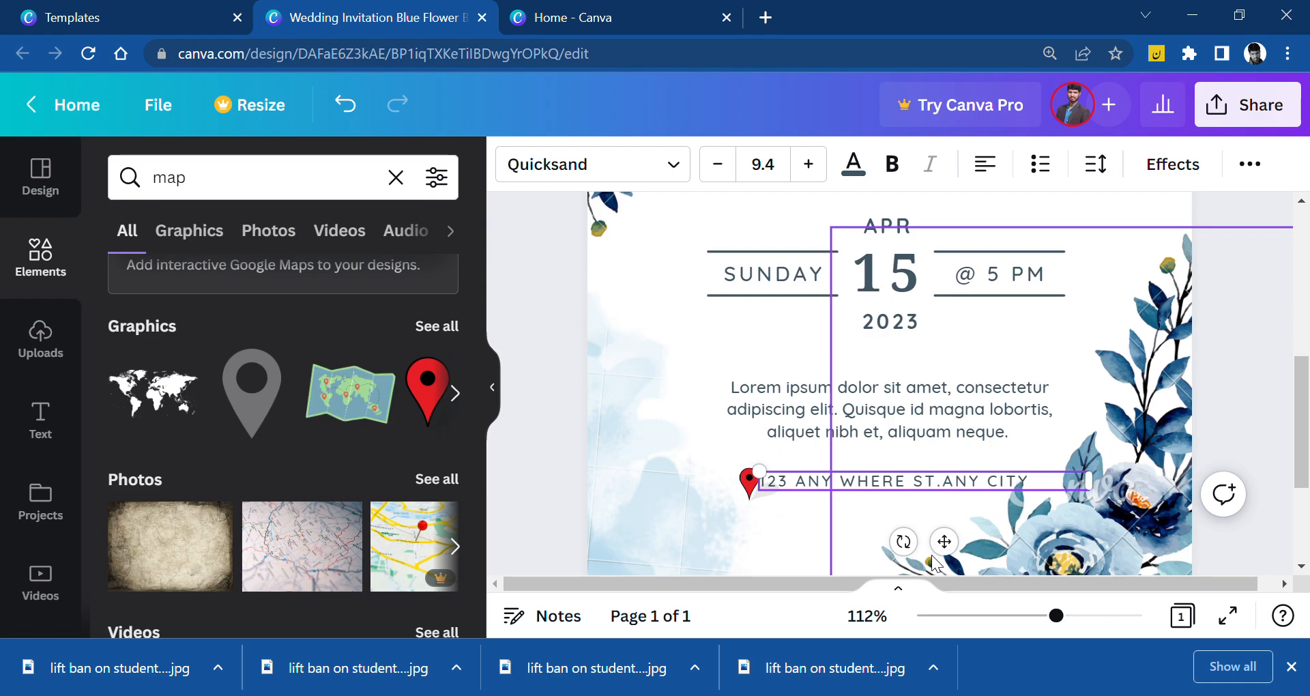
text(,)
- Retype the address as 'DHA PHASE#2, LAHORE'
double_click(963, 492)
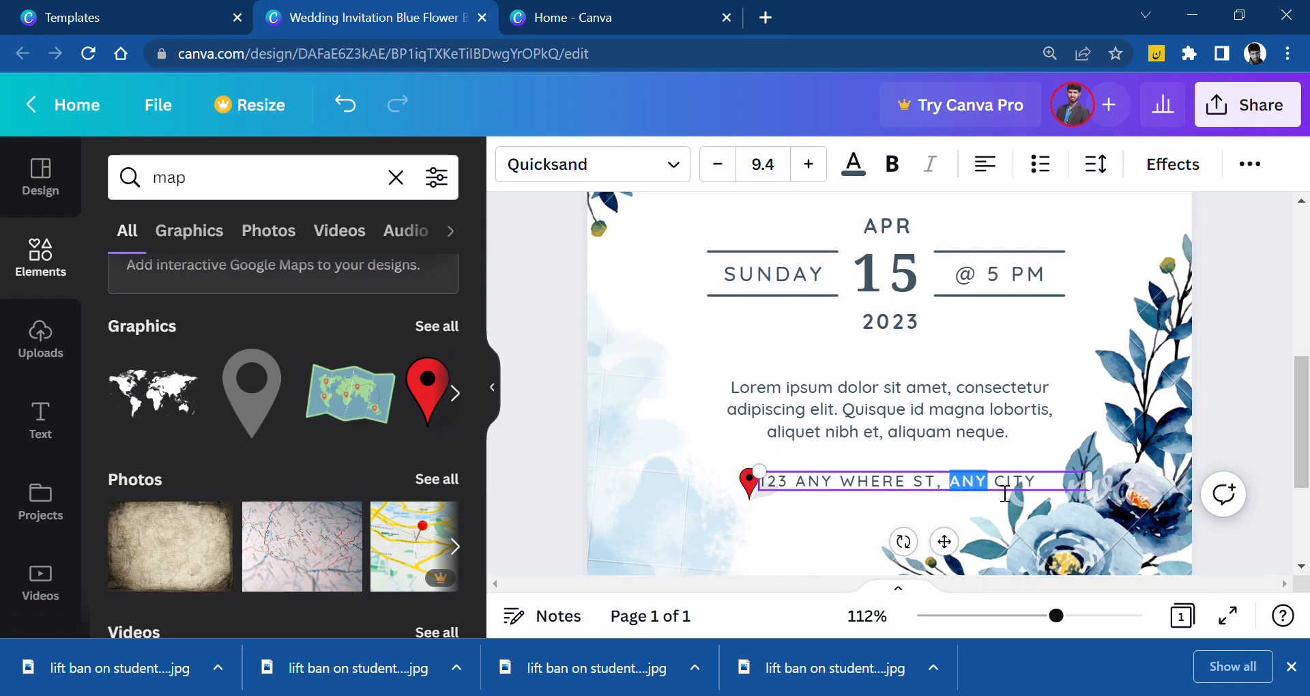
text(LAHORE)
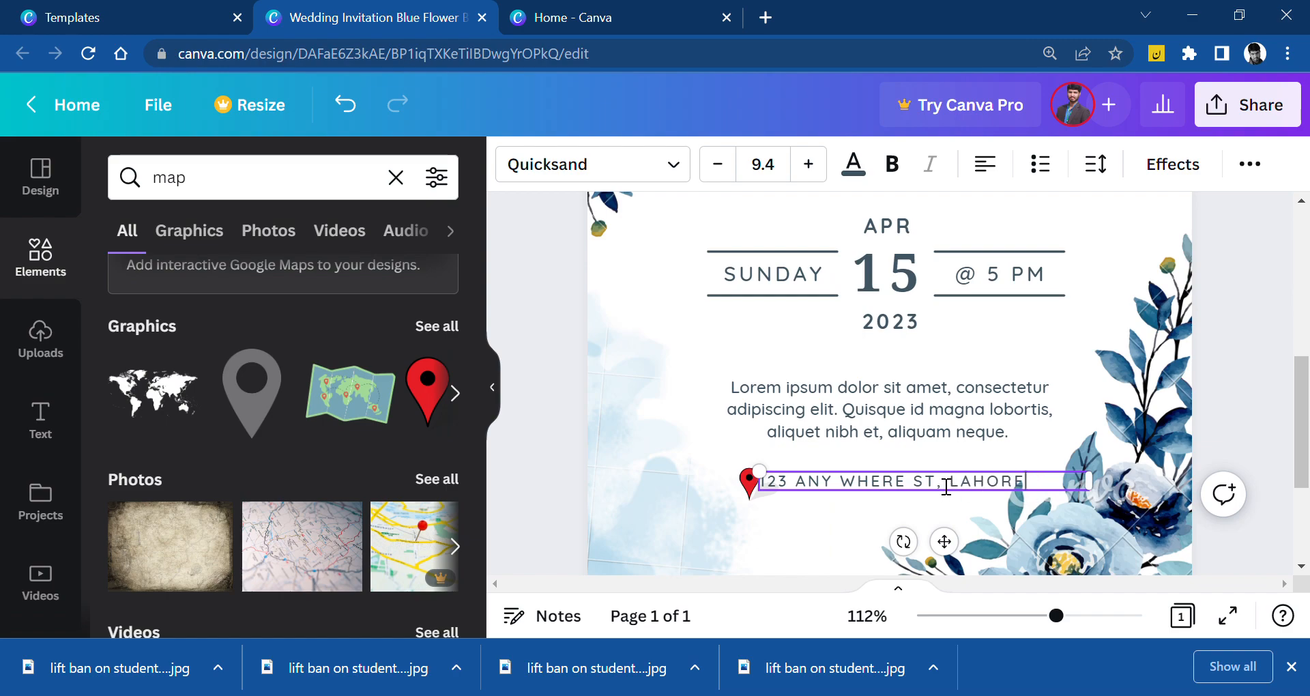
drag(943, 487, 802, 487)
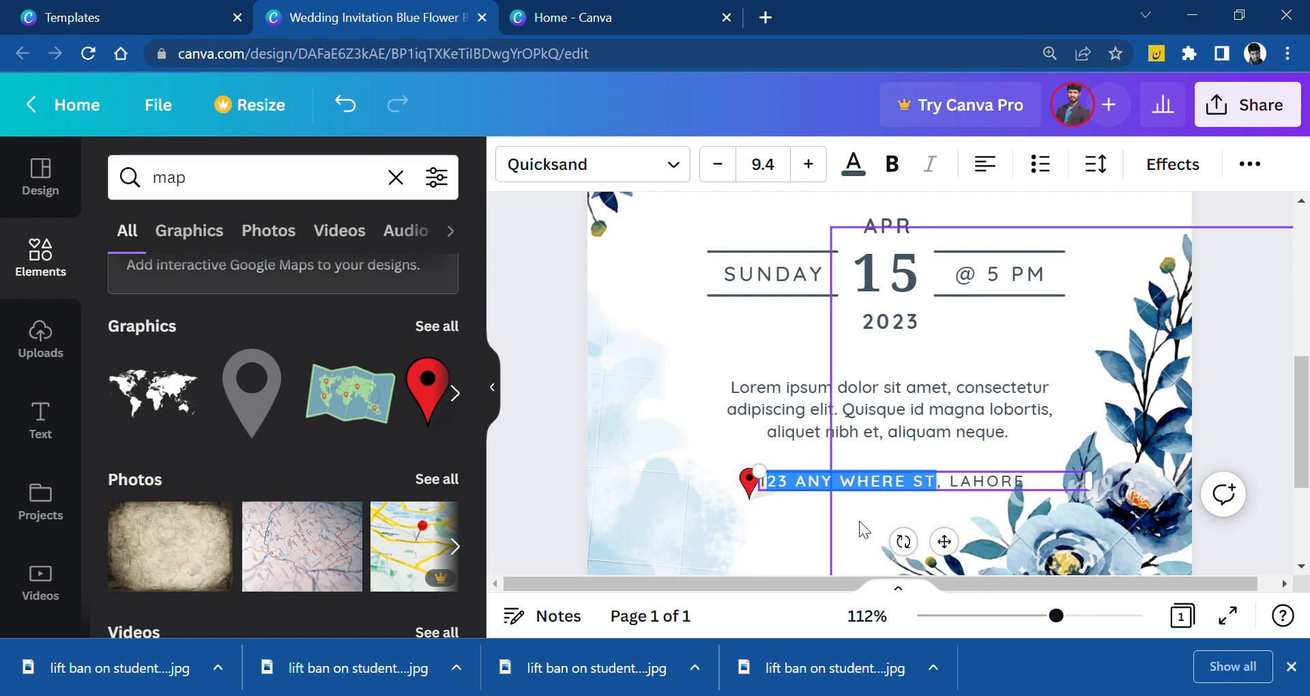
text(LA)
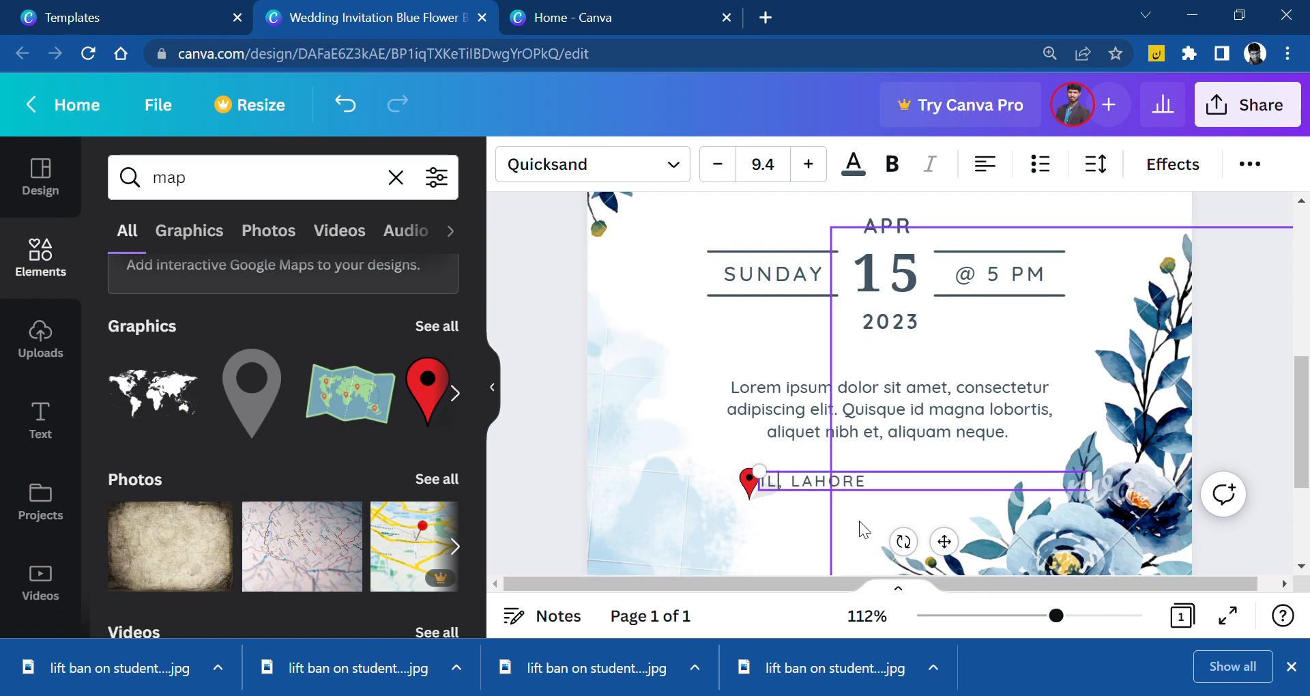
key(Delete)
key(BackSpace)
key(BackSpace)
key(BackSpace)
text(DHA, )
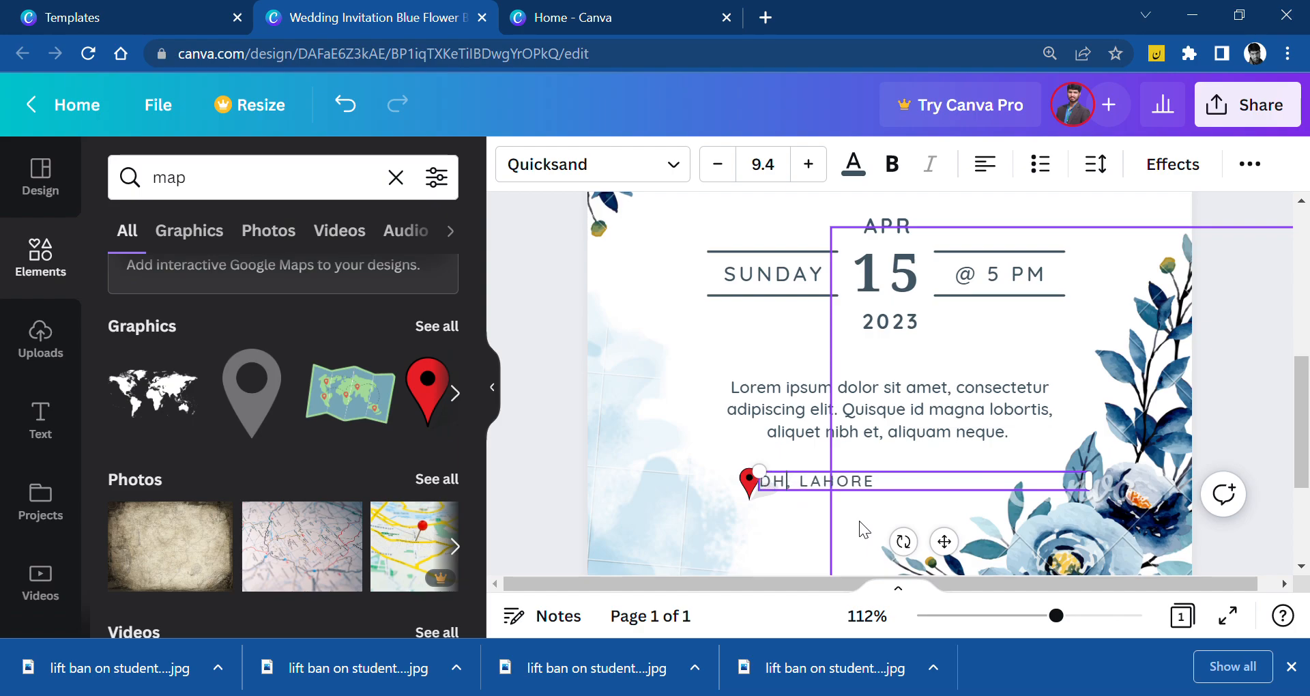
text( PHASE)
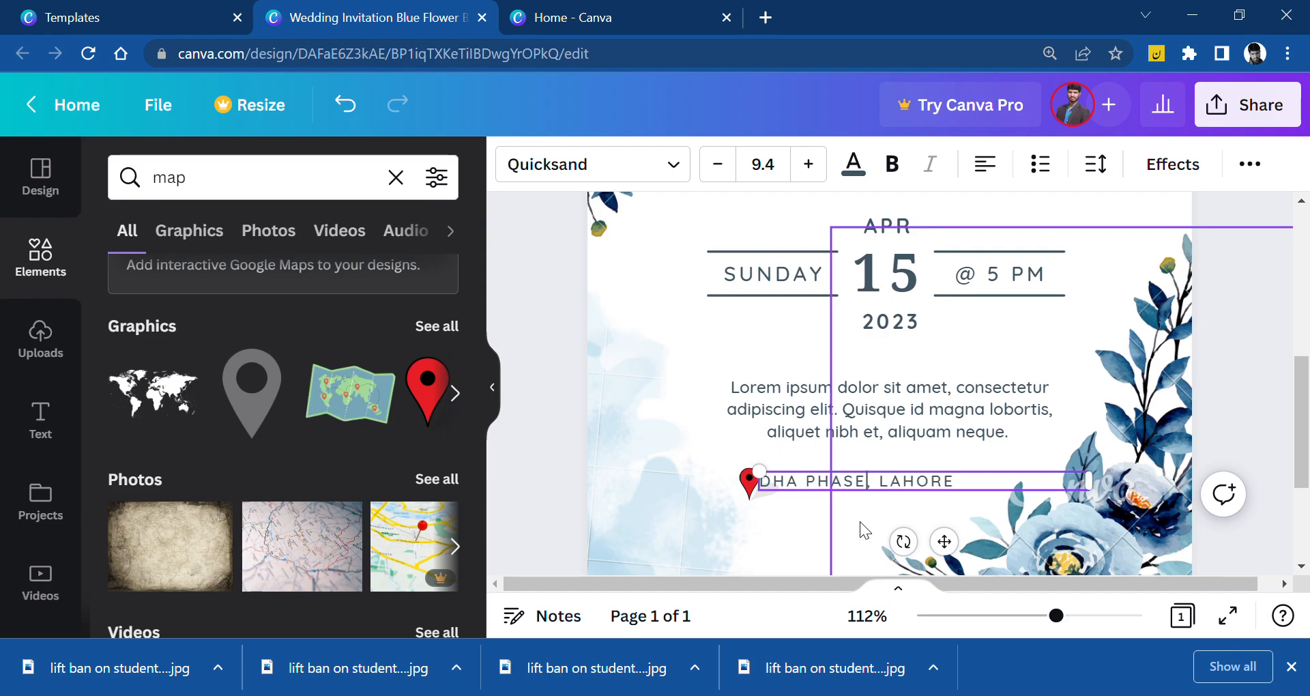
text(3)
key(BackSpace)
text(#2)
- Nudge the address box slightly and narrow it to fit the single line
click(714, 538)
drag(944, 494, 954, 498)
drag(1112, 491, 1006, 488)
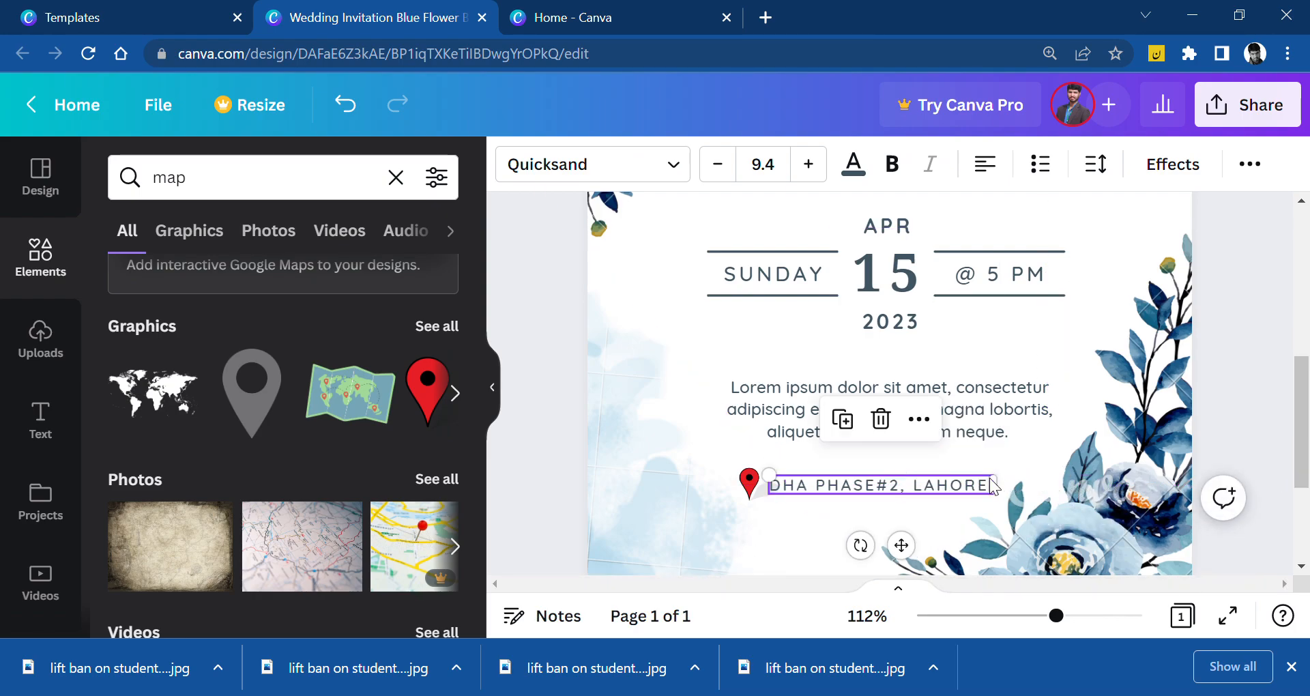
scroll(1091, 401, down, 6)
- Open the Uploads library and browse the uploaded images
click(1089, 393)
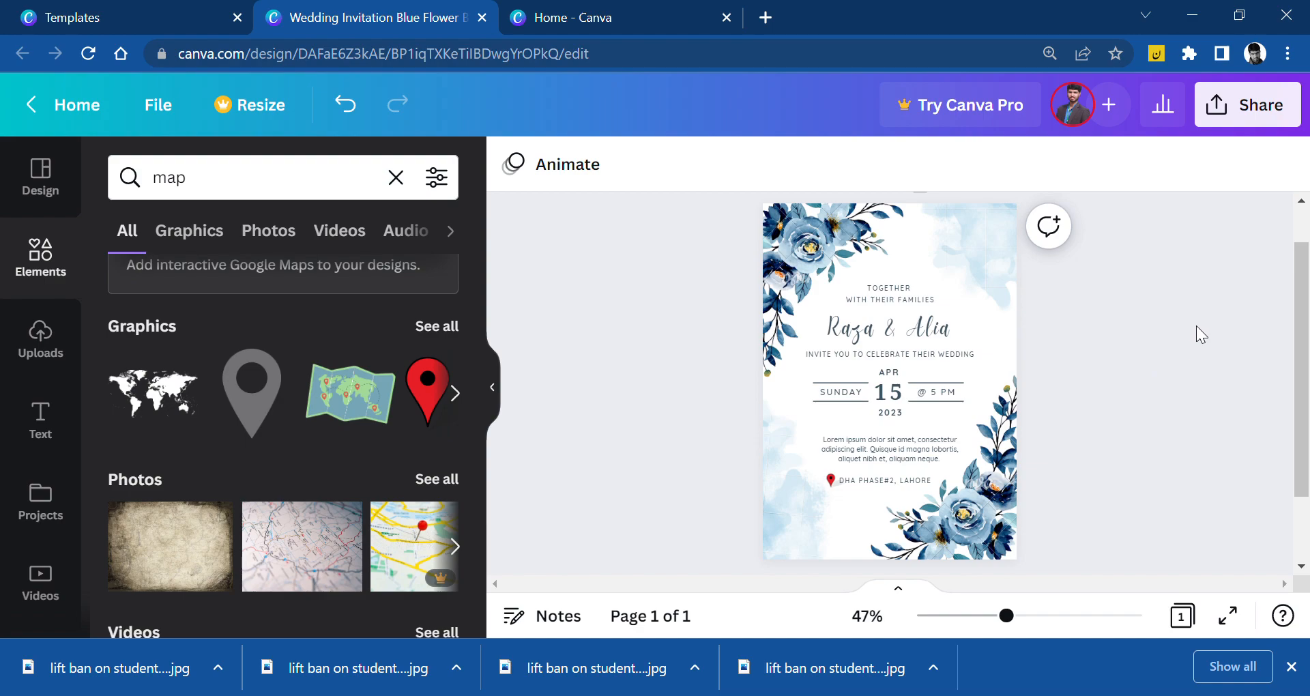
click(968, 265)
click(1166, 423)
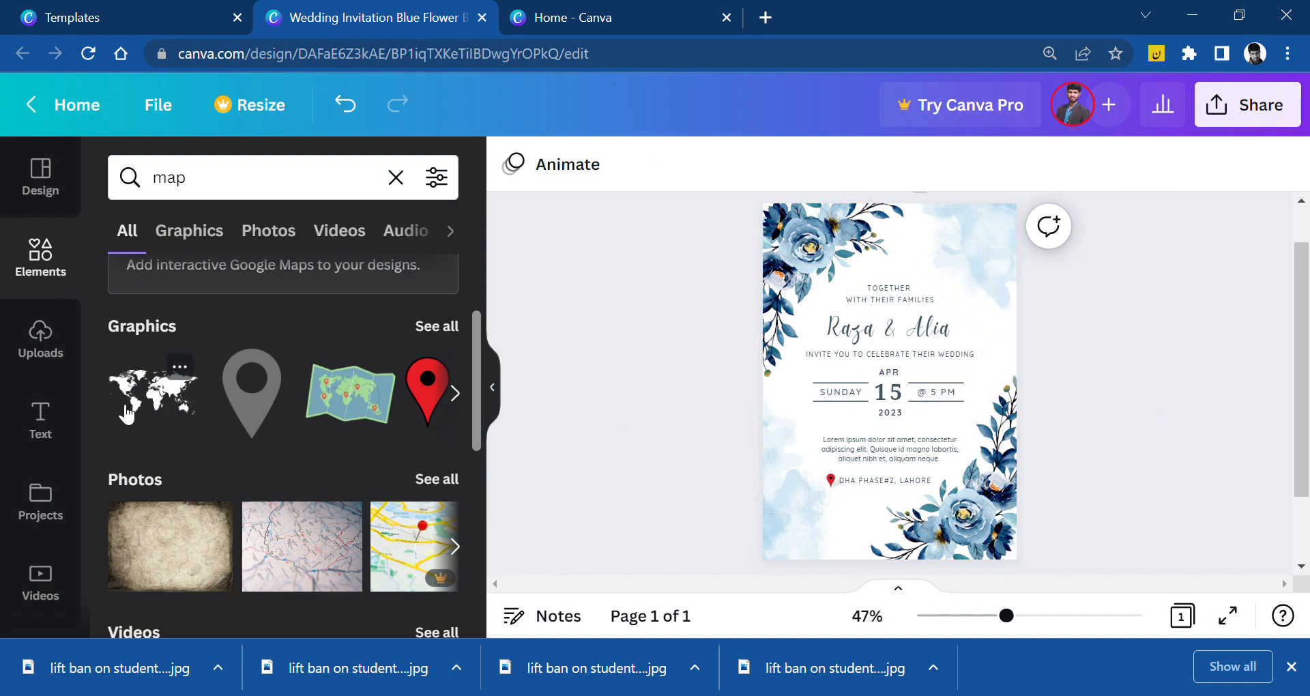
scroll(273, 443, down, 7)
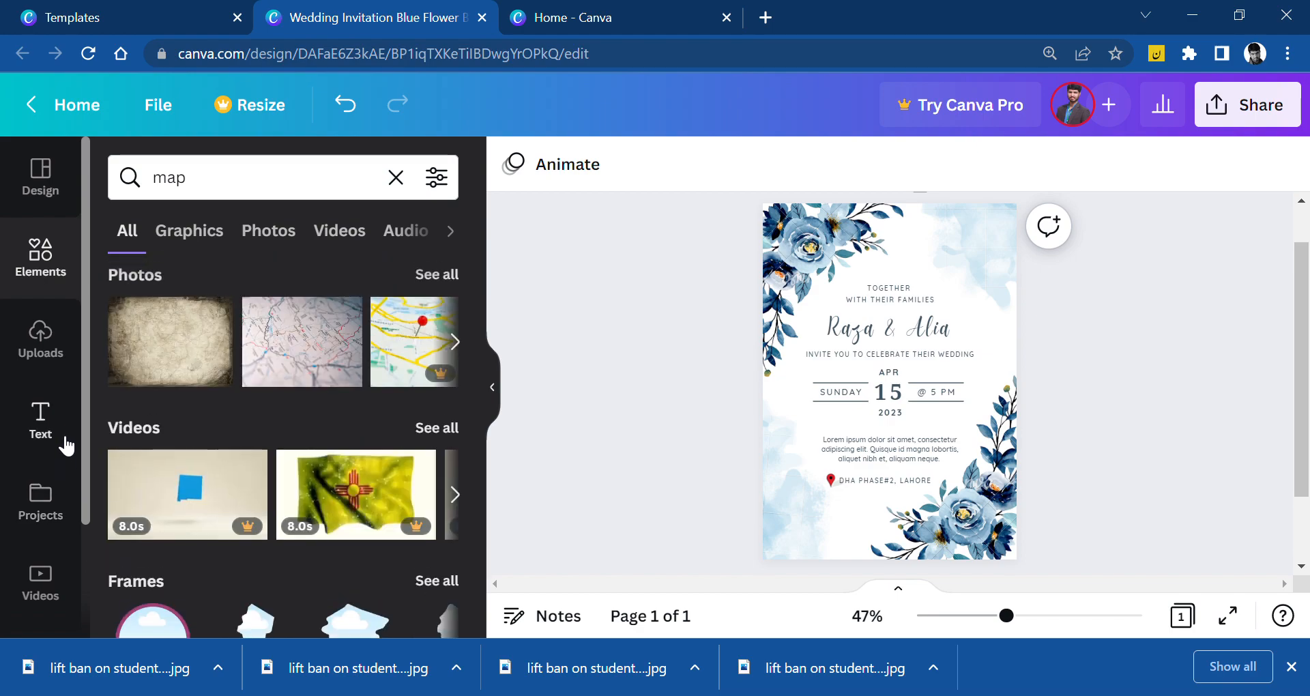
click(61, 431)
click(52, 371)
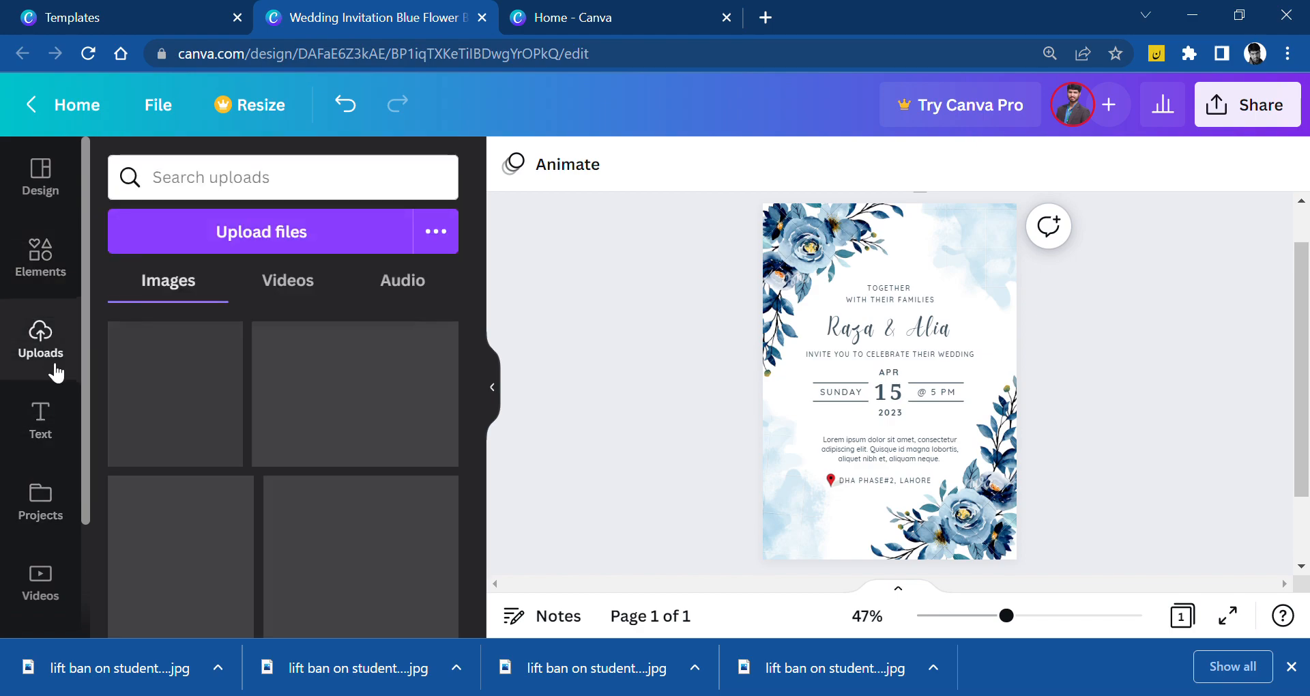
scroll(251, 471, down, 15)
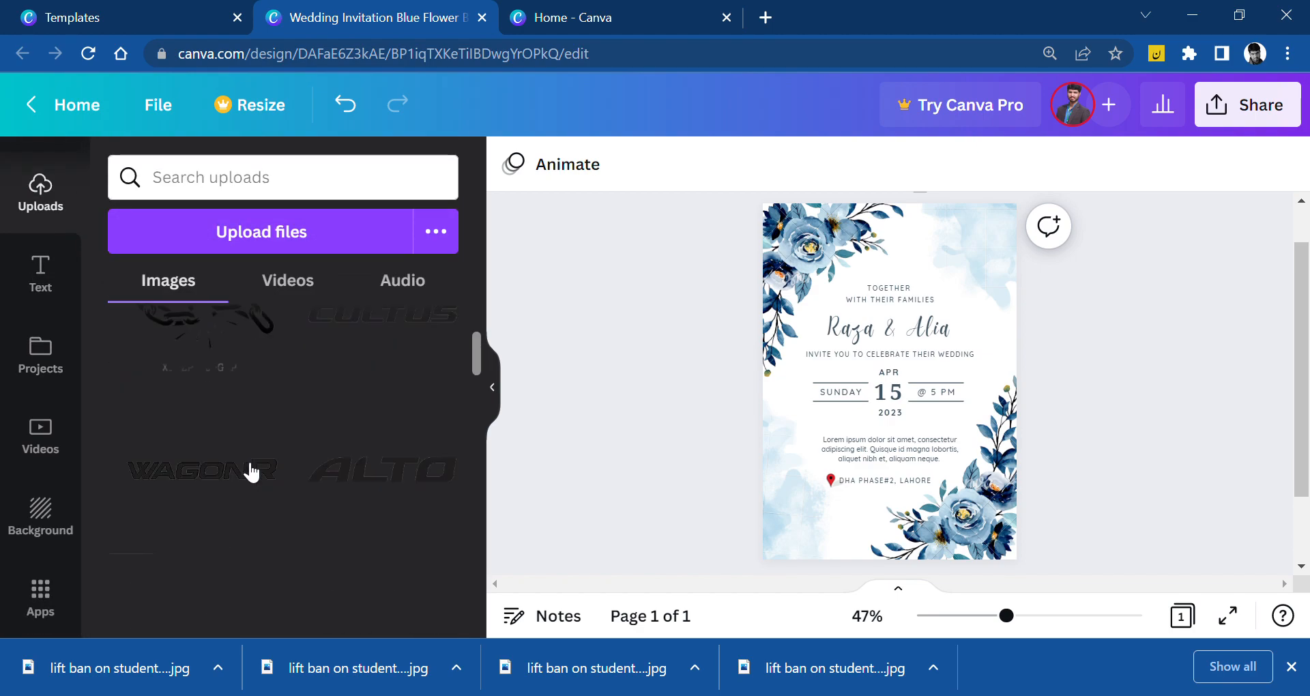
scroll(245, 464, up, 3)
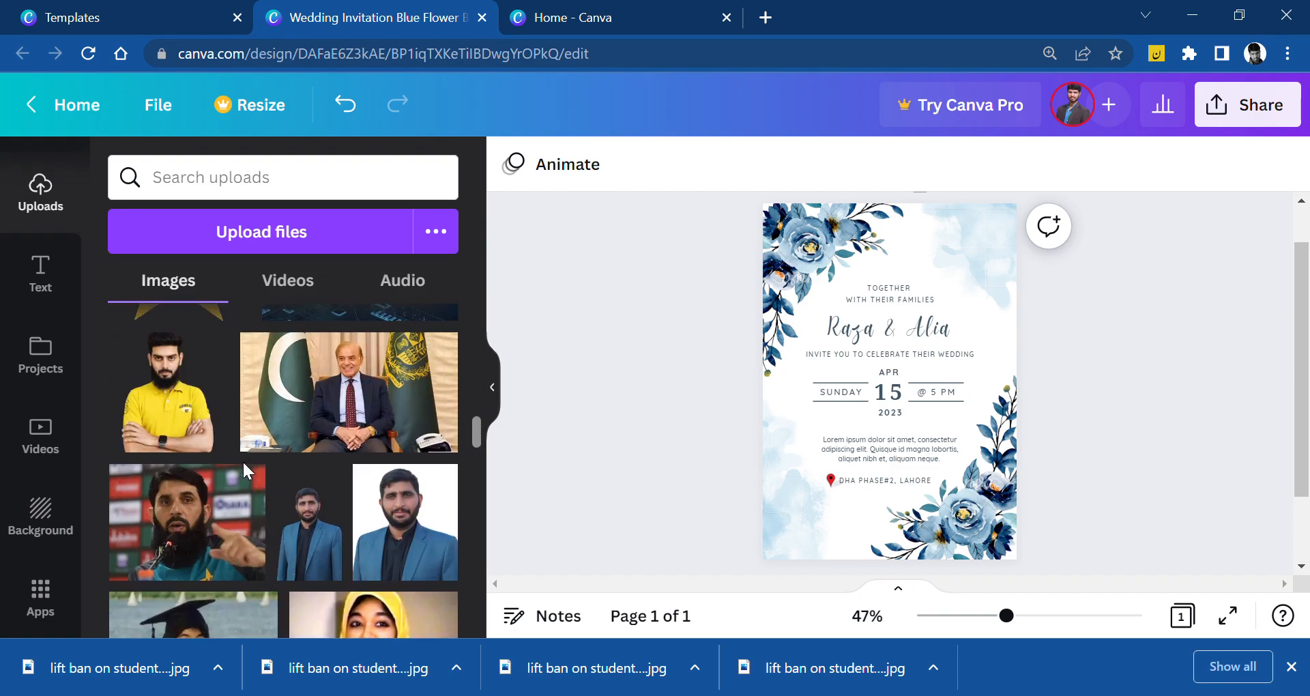
scroll(243, 460, down, 6)
scroll(246, 465, up, 3)
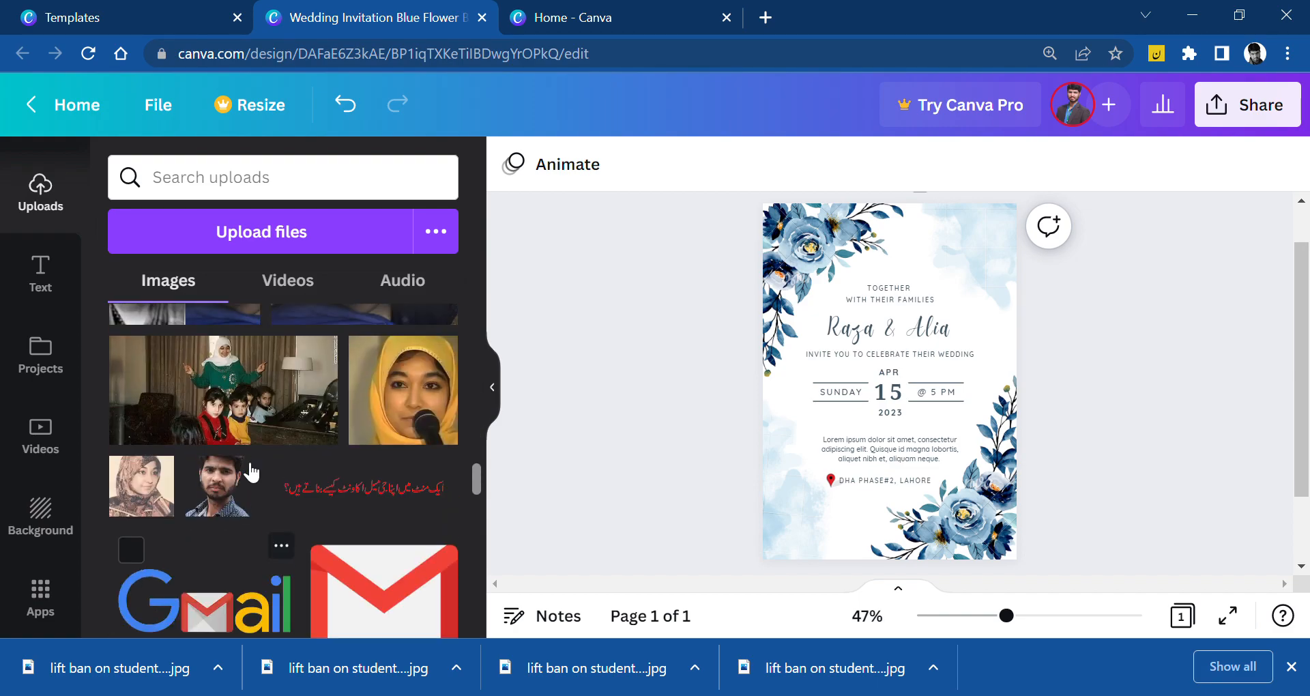
scroll(232, 478, down, 8)
scroll(209, 508, up, 5)
scroll(206, 508, down, 2)
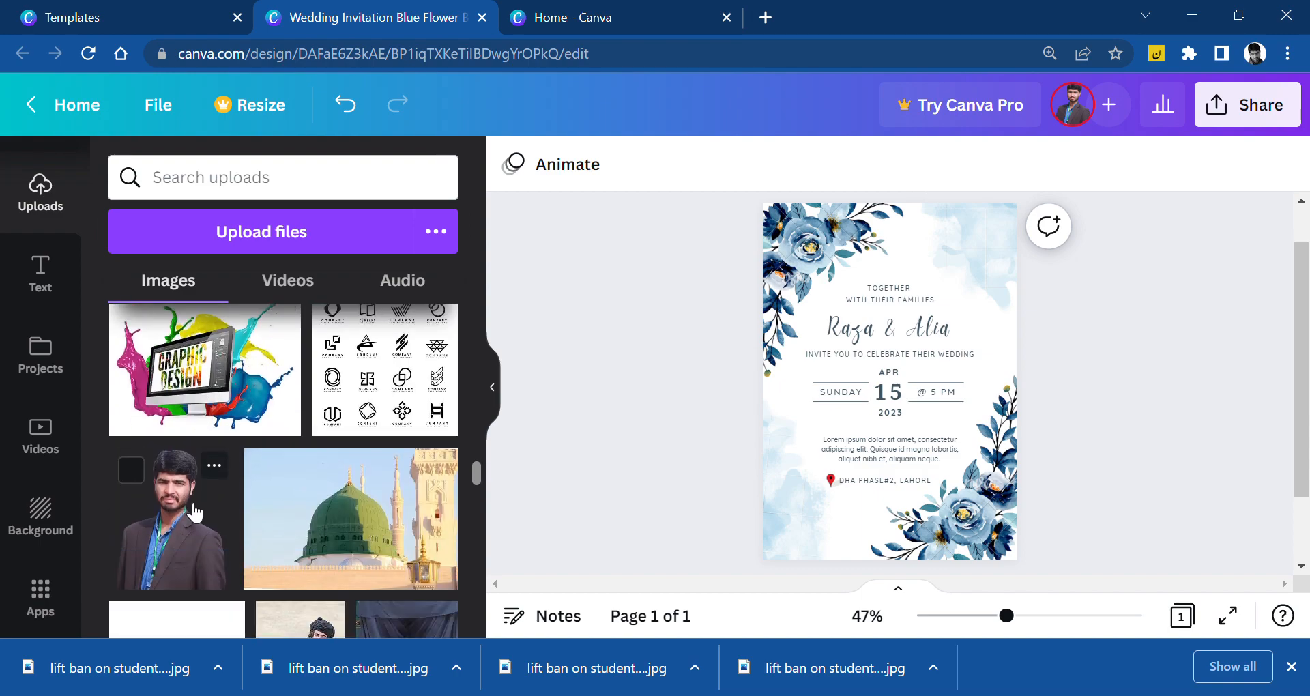
- Place the suited portrait photo, shrink it, and move it to the top-right corner
drag(198, 545, 1023, 361)
click(1015, 375)
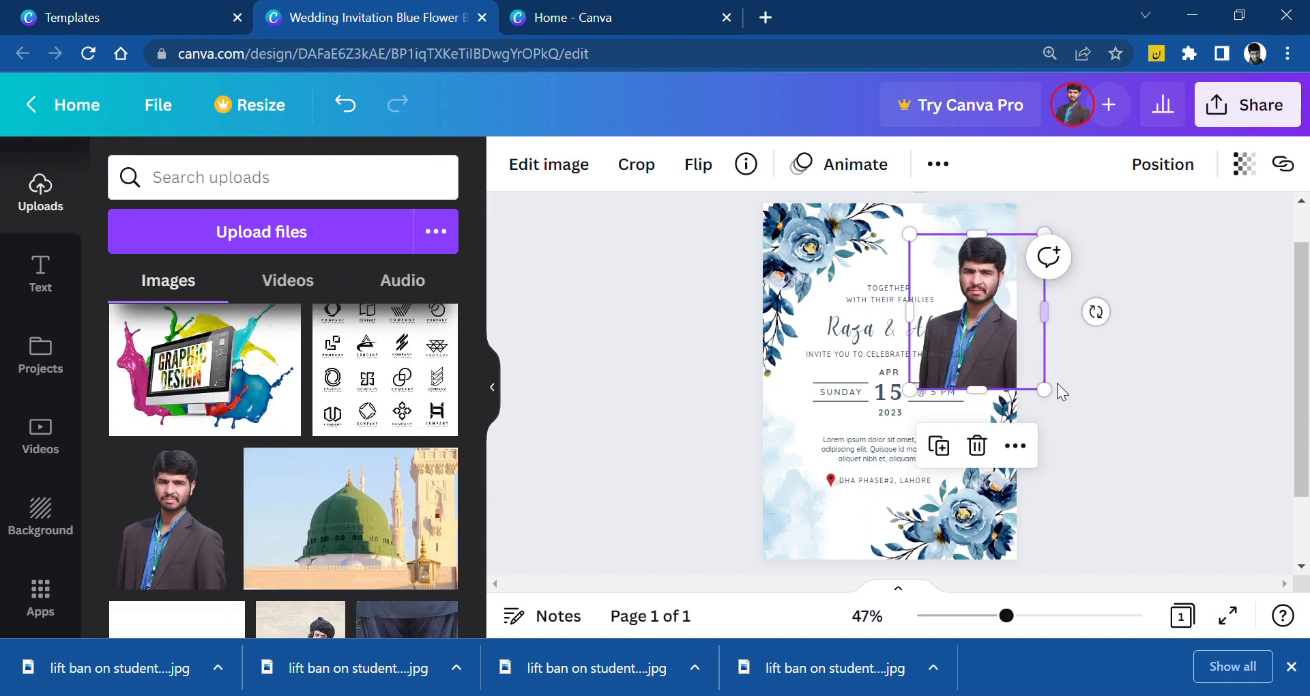
drag(1061, 403, 1012, 350)
drag(978, 288, 998, 264)
click(1056, 375)
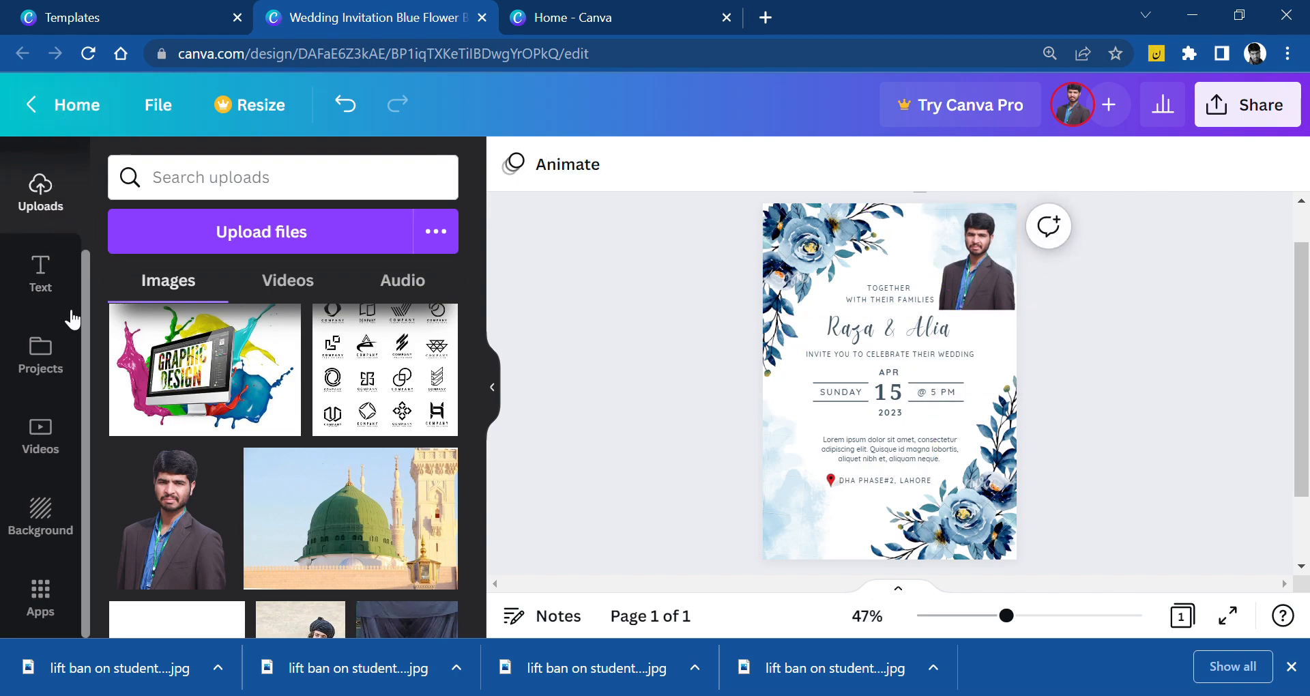
scroll(71, 314, up, 3)
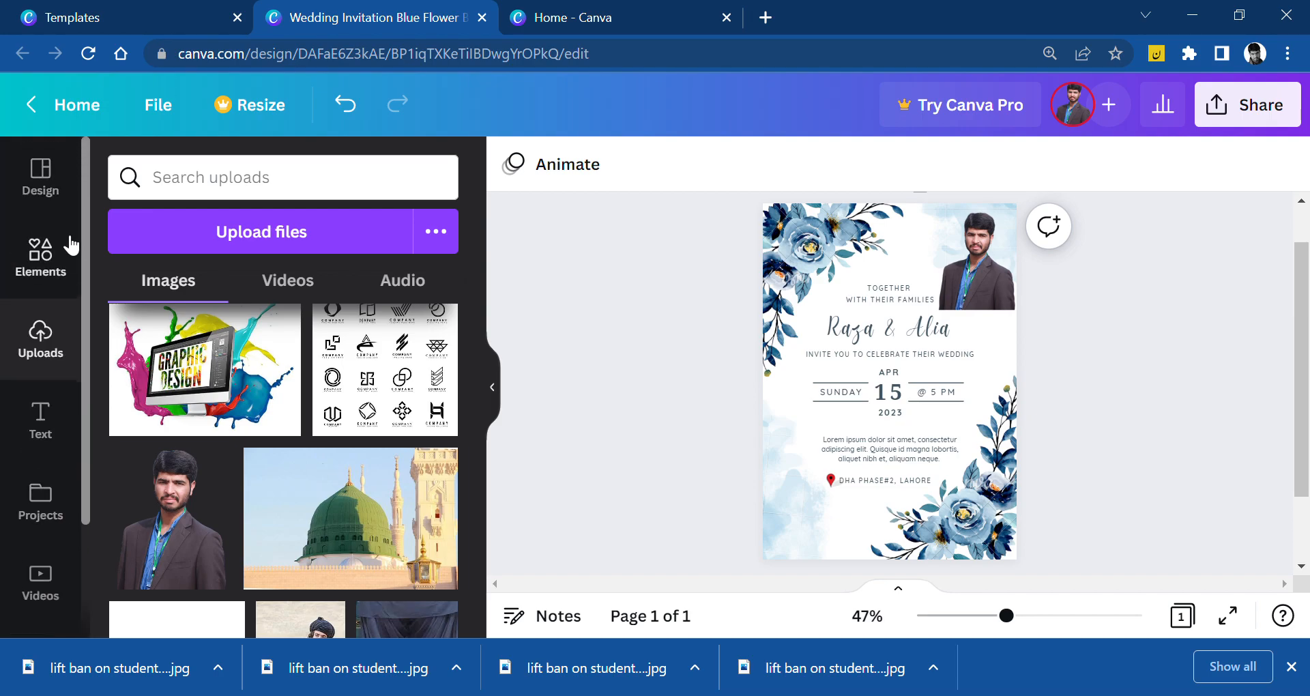
- Clear the map search in Elements, browse all Frames, then return to the Frames and Grids collections
click(53, 258)
click(44, 269)
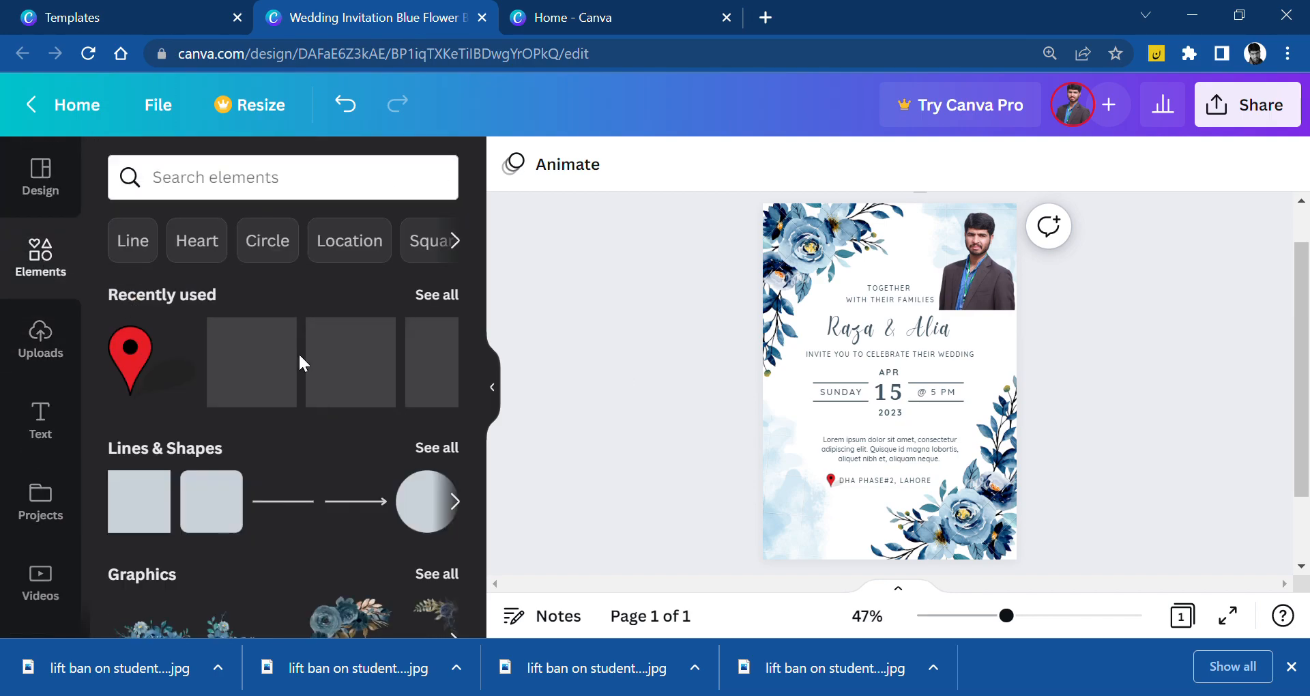
scroll(353, 484, down, 5)
scroll(353, 484, down, 15)
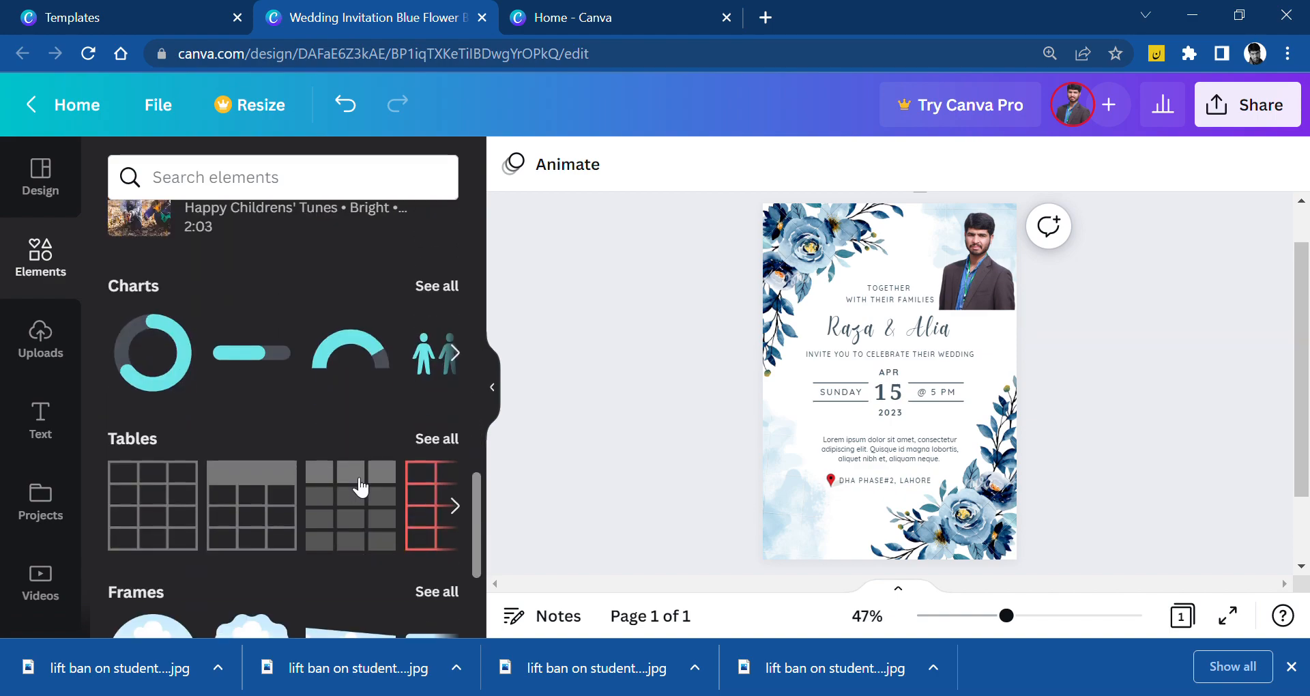
click(450, 394)
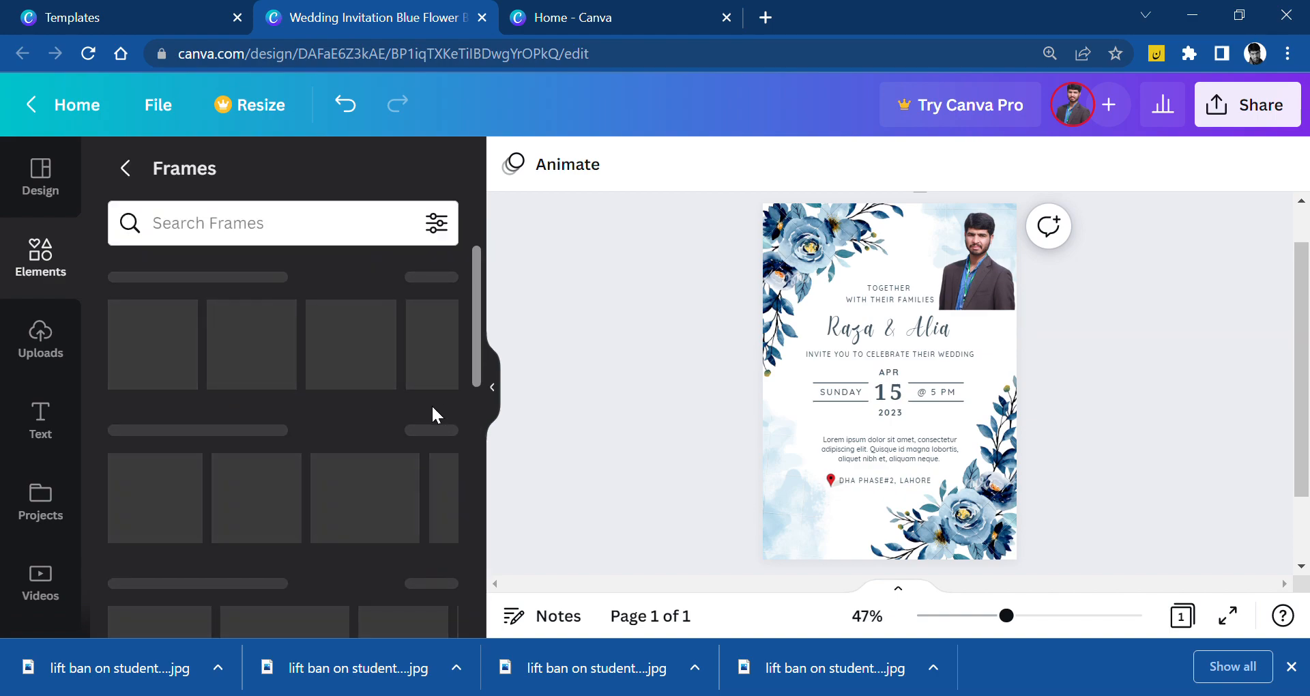
scroll(374, 519, down, 3)
scroll(374, 519, down, 1)
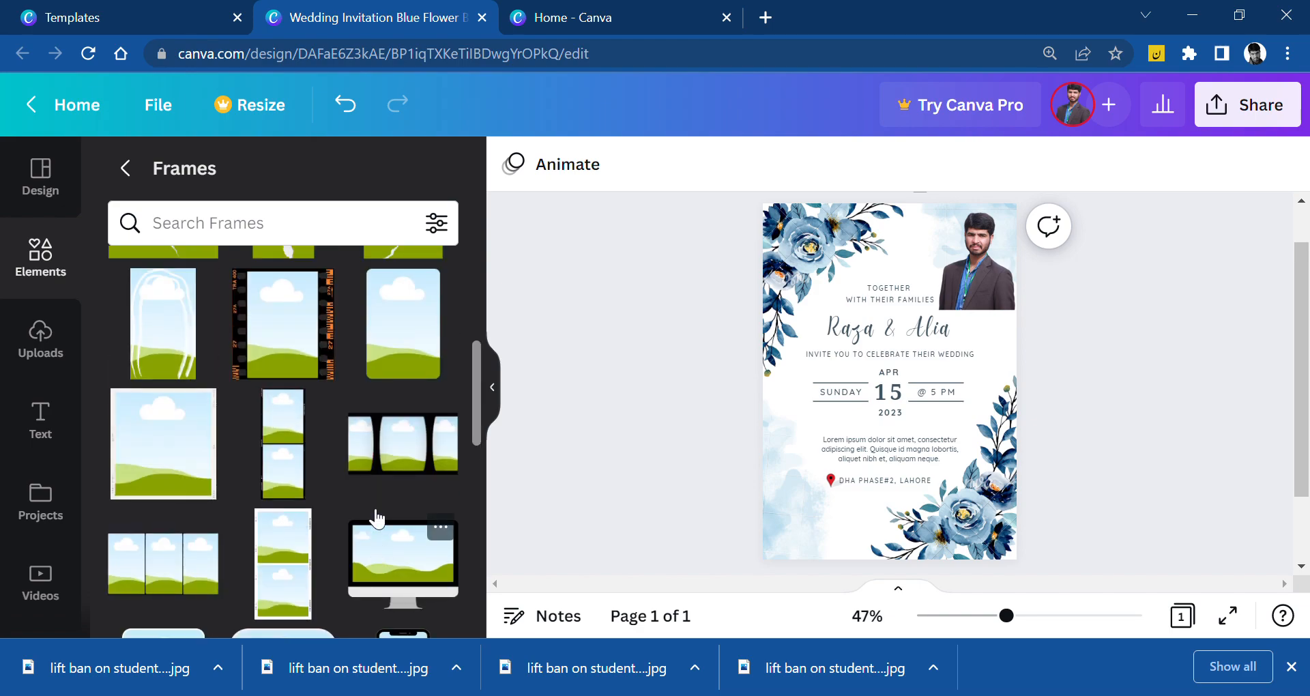
scroll(371, 512, down, 3)
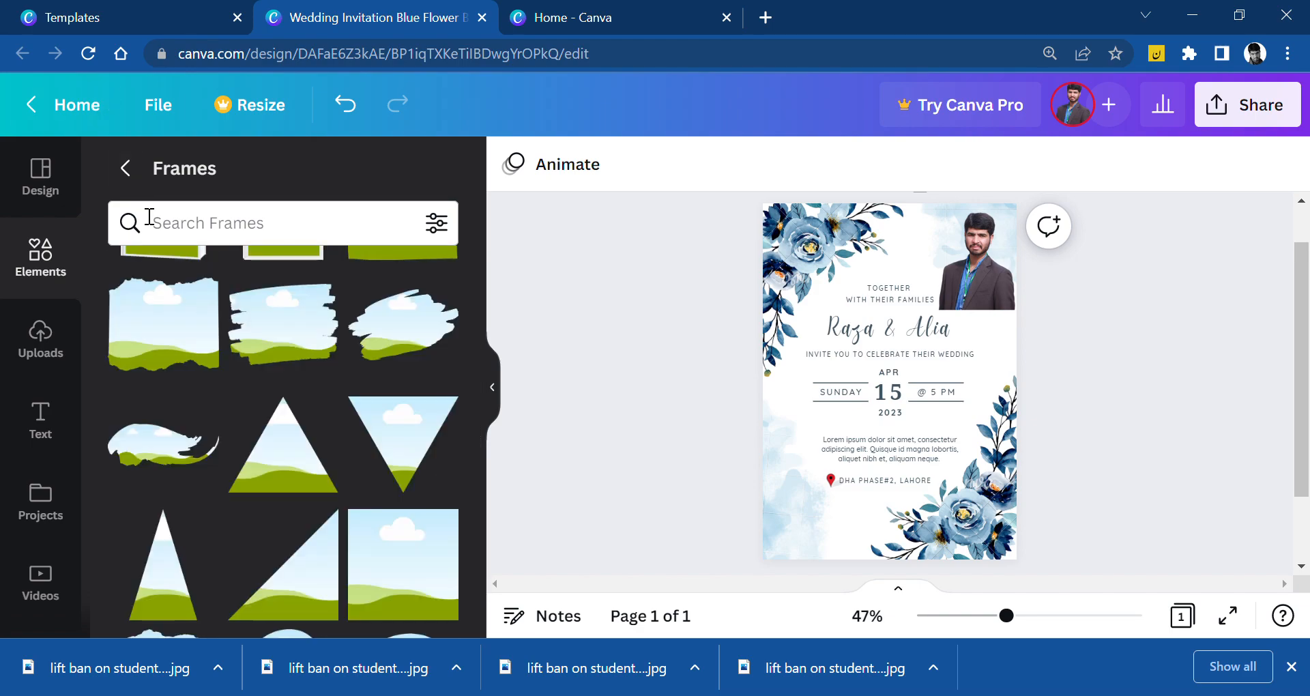
click(126, 168)
scroll(397, 436, down, 15)
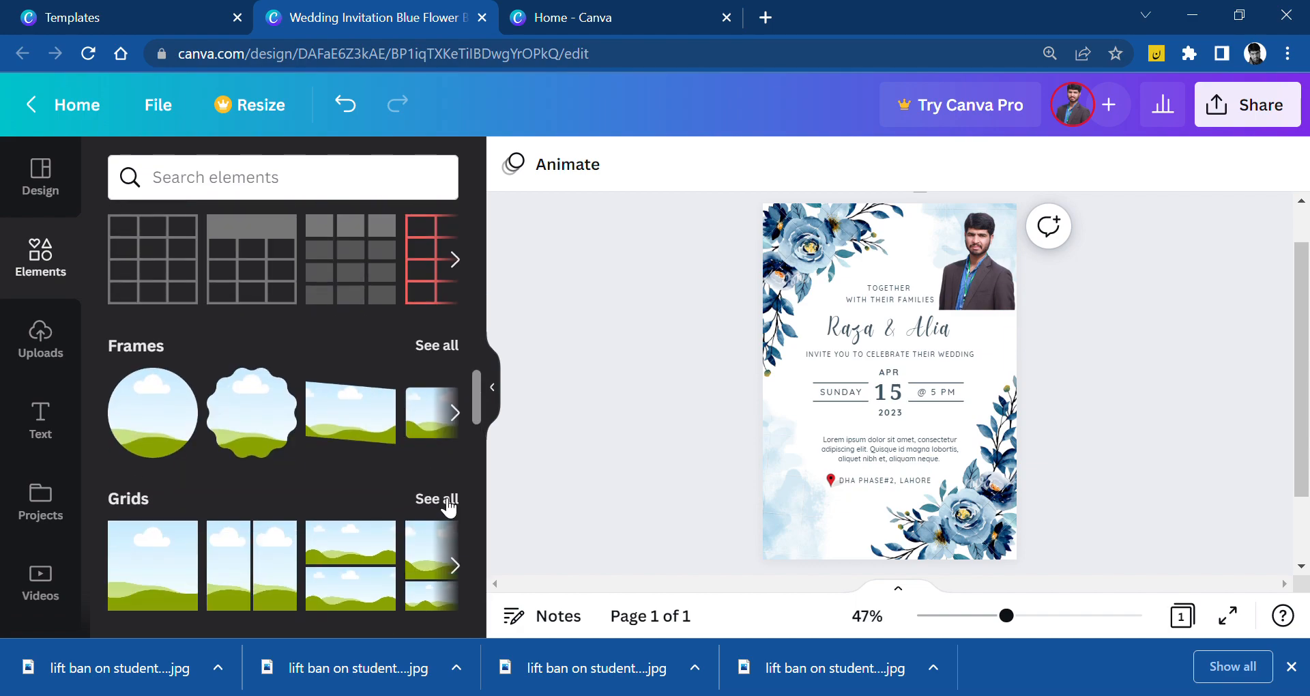
- Open the full list of grid layouts and scroll through it
click(436, 499)
scroll(440, 525, down, 1)
scroll(442, 537, down, 5)
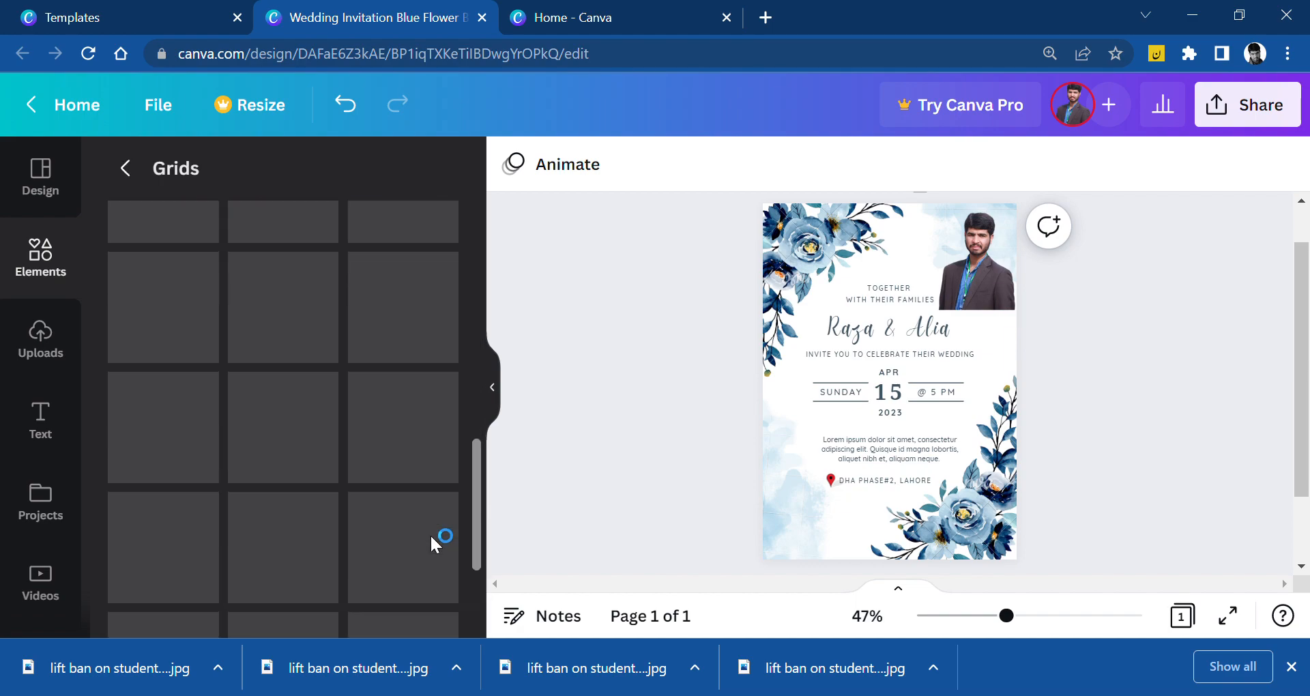
scroll(438, 539, down, 3)
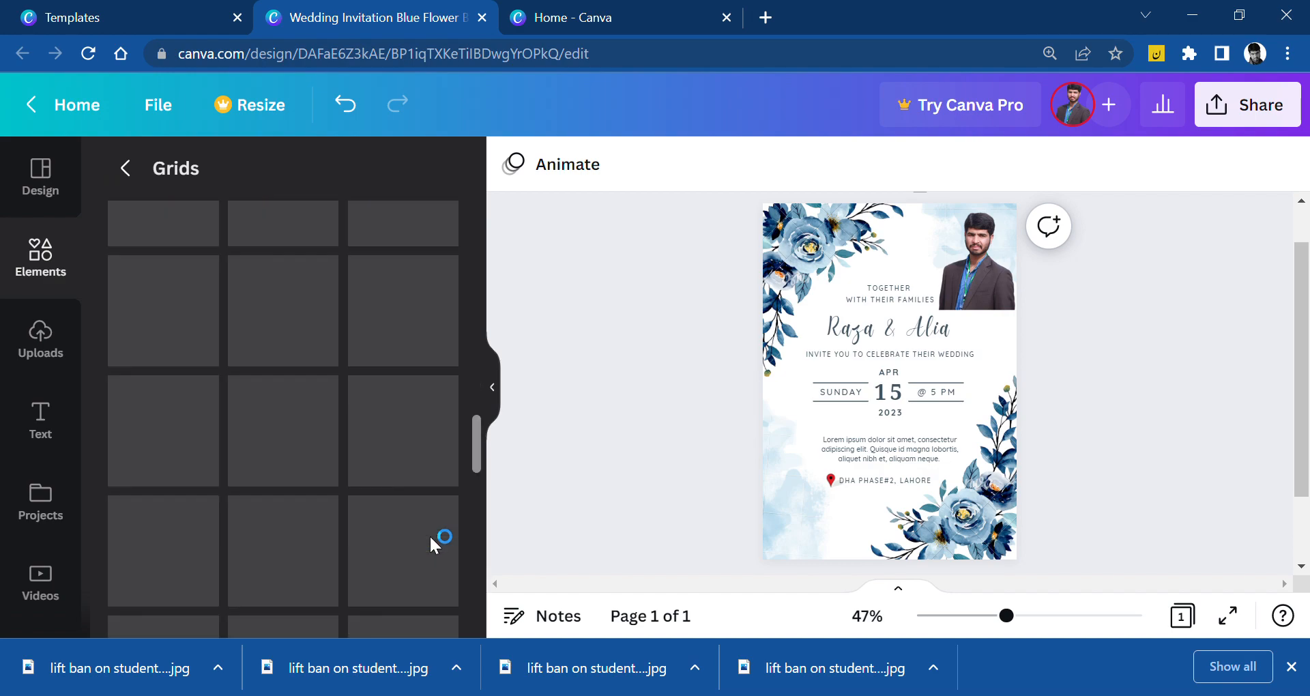
scroll(433, 541, down, 2)
scroll(426, 536, down, 2)
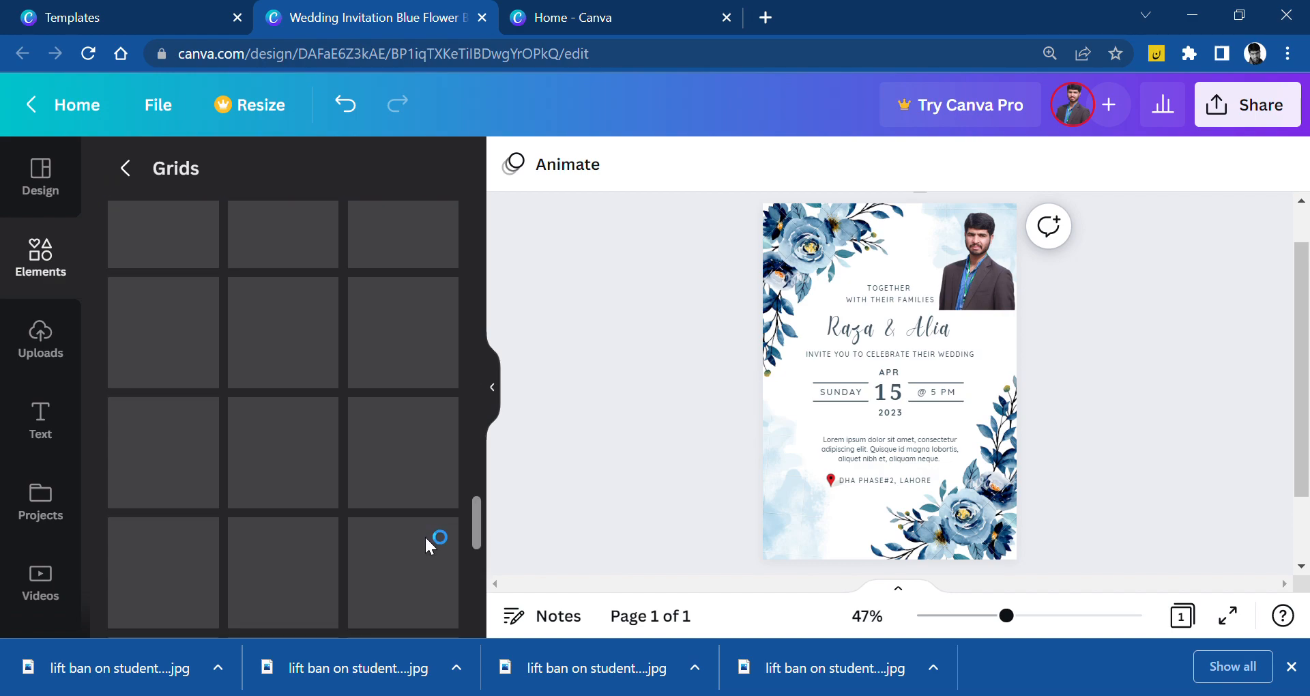
scroll(425, 531, down, 3)
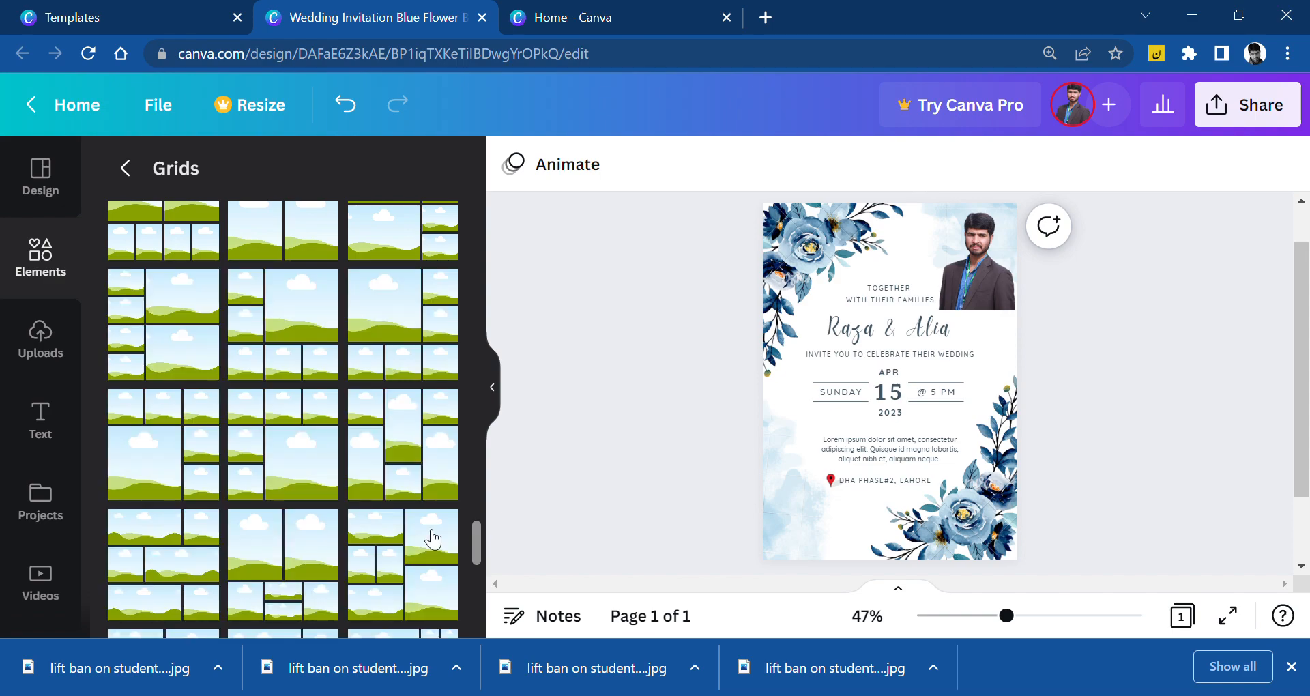
- Return to the Elements overview and scroll to the Frames section
click(125, 168)
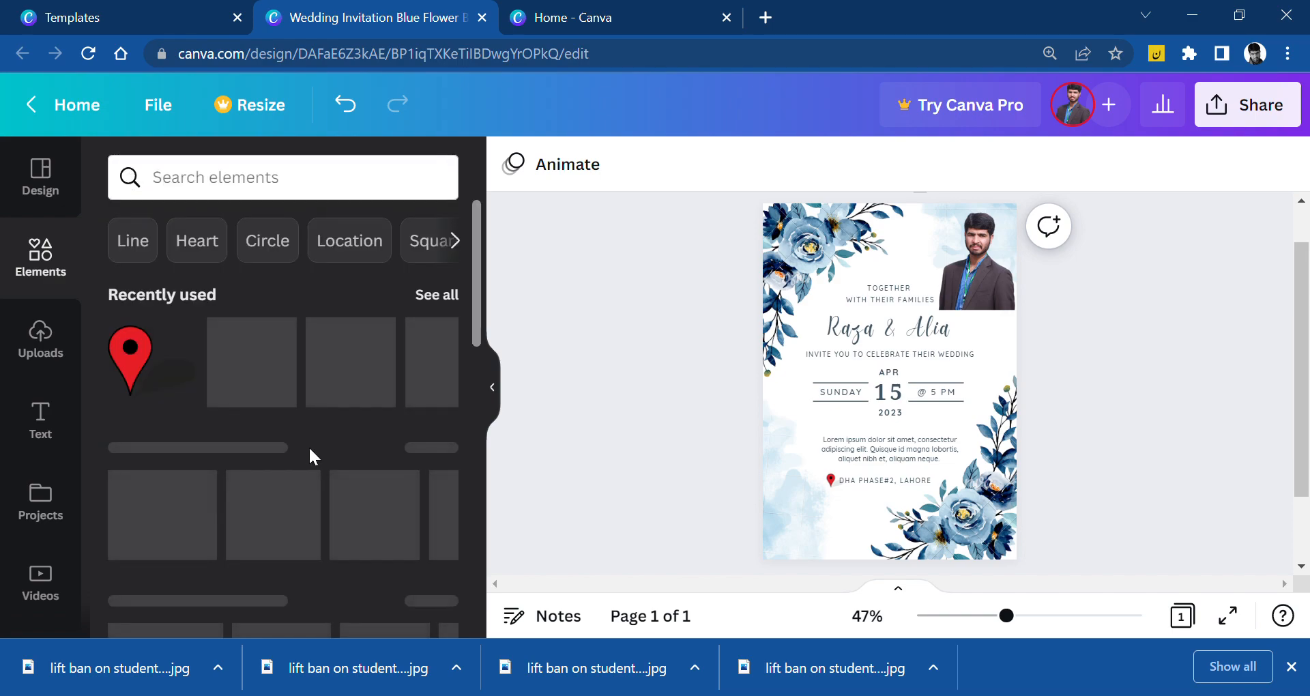
scroll(427, 521, down, 10)
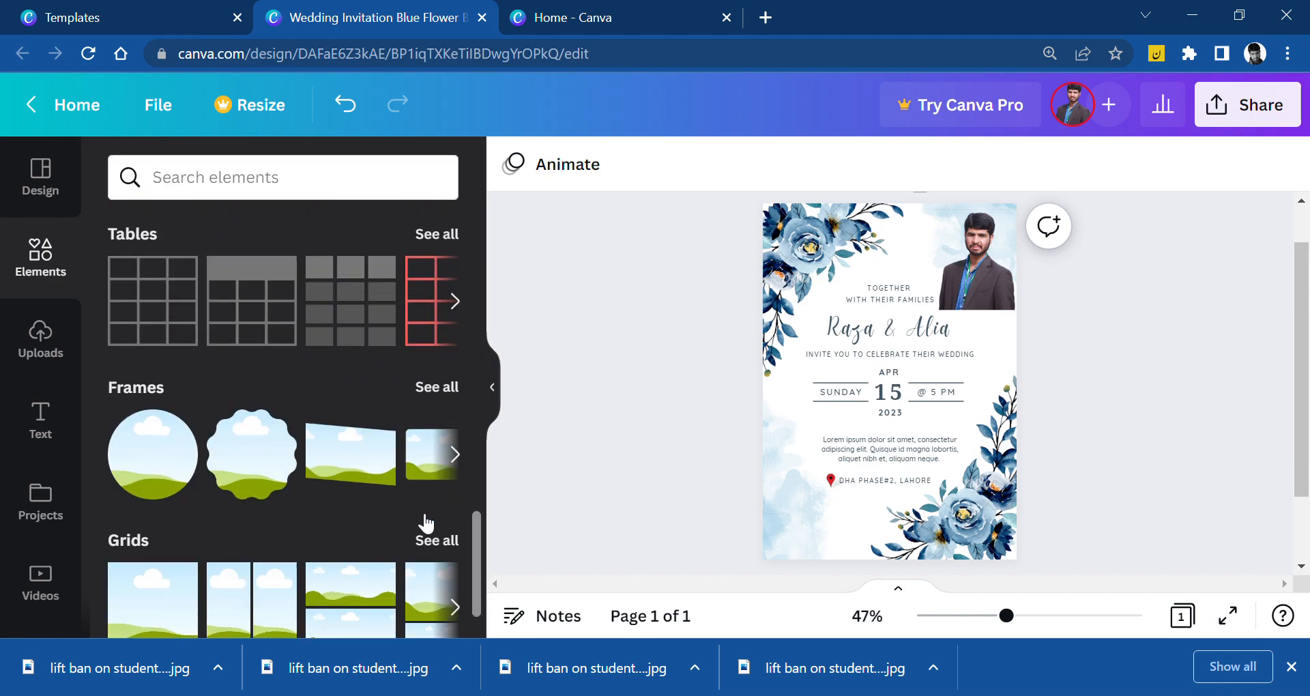
scroll(416, 511, up, 5)
scroll(417, 513, down, 6)
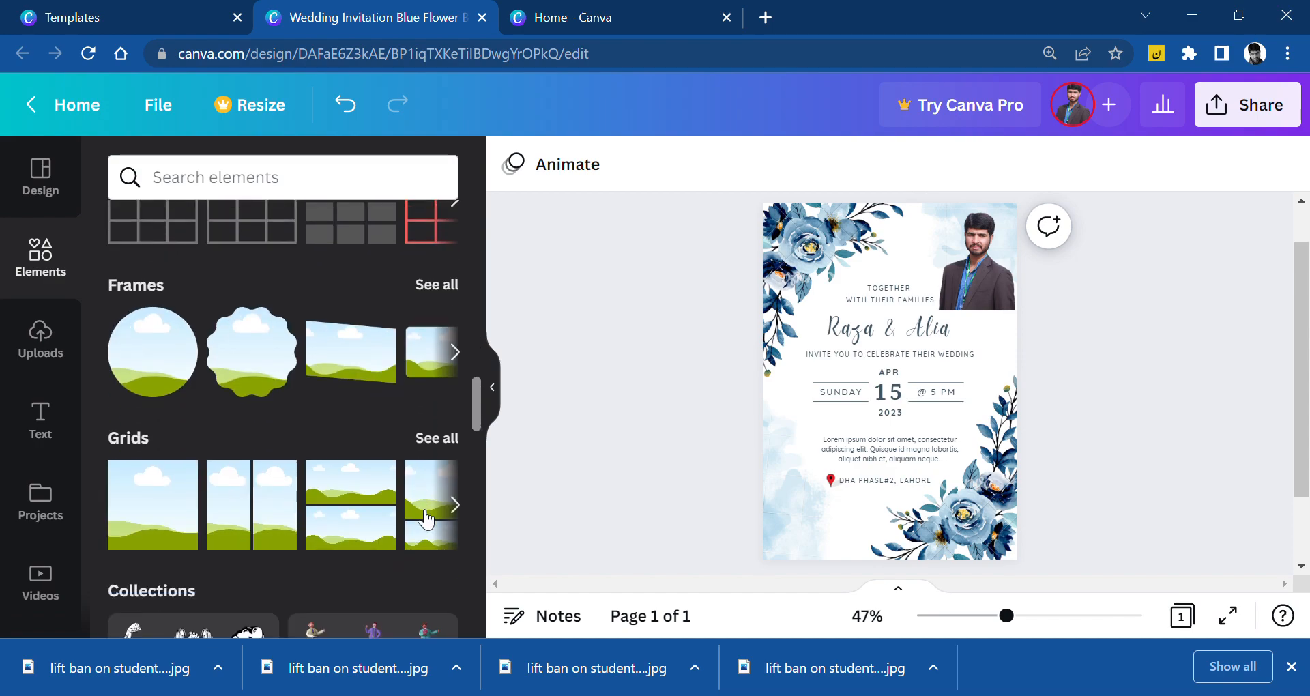
scroll(413, 403, down, 7)
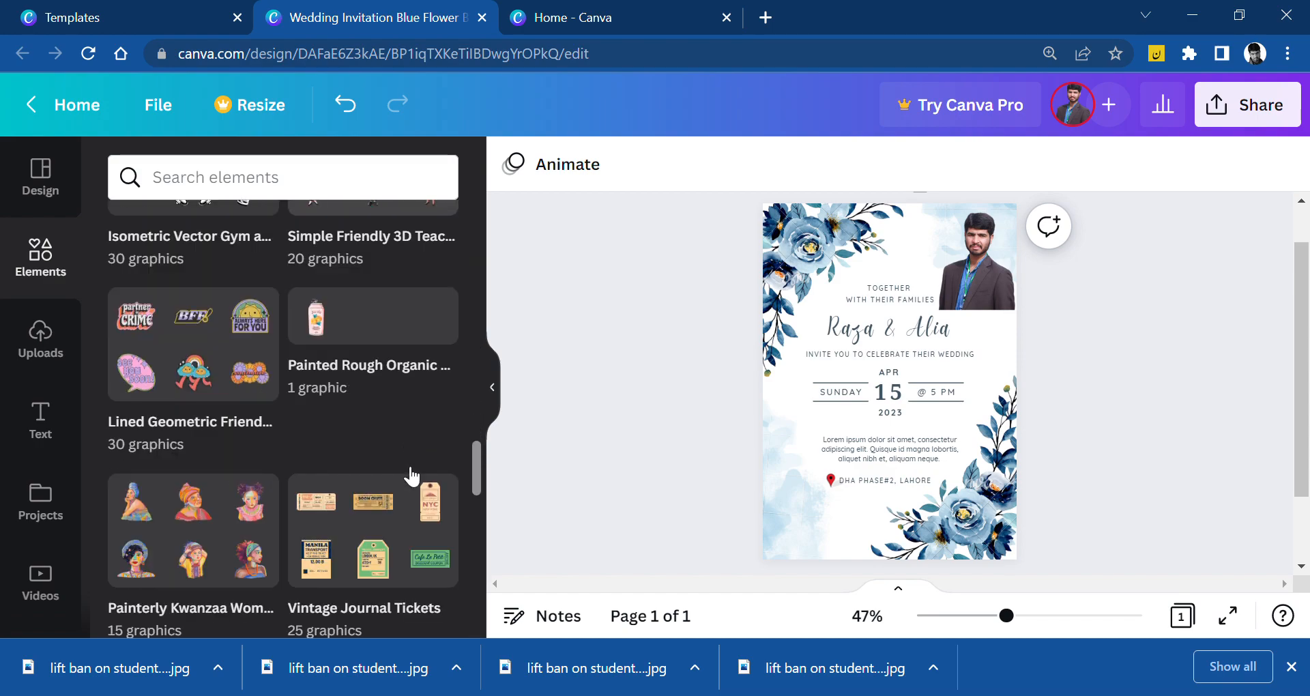
scroll(415, 471, up, 7)
- Show the full Frames collection and zoom the browser page out
click(443, 287)
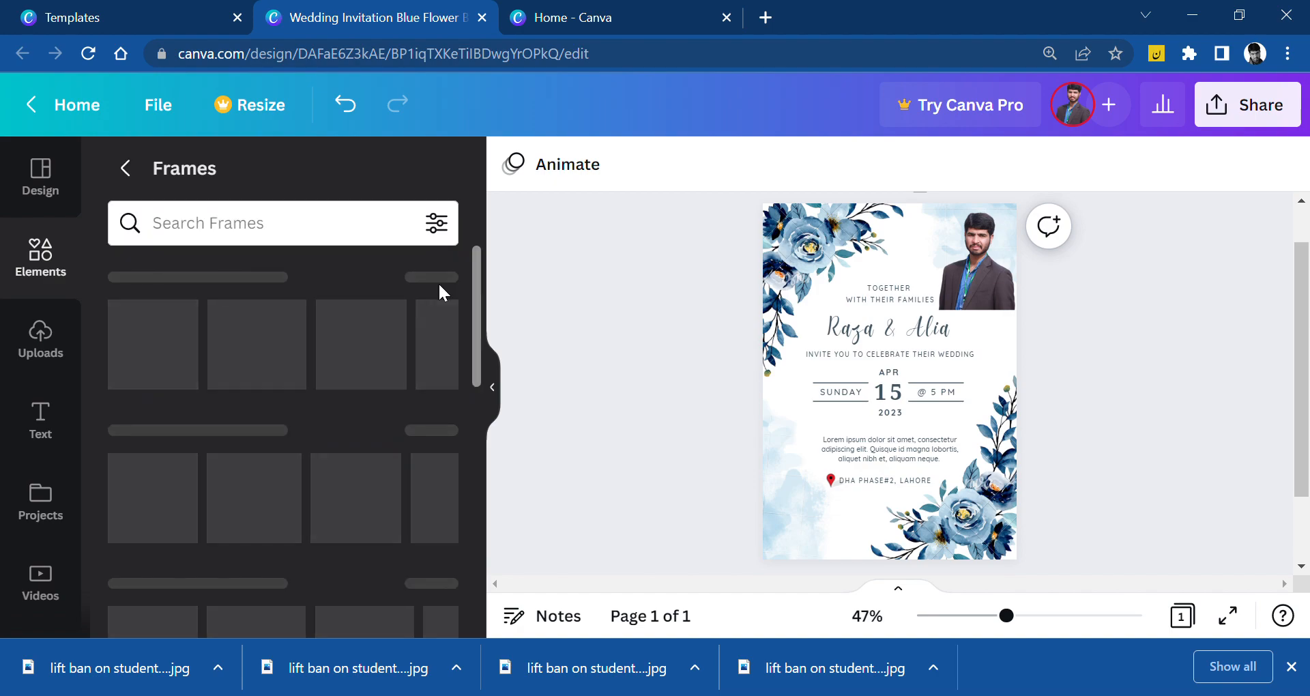
scroll(438, 491, down, 6)
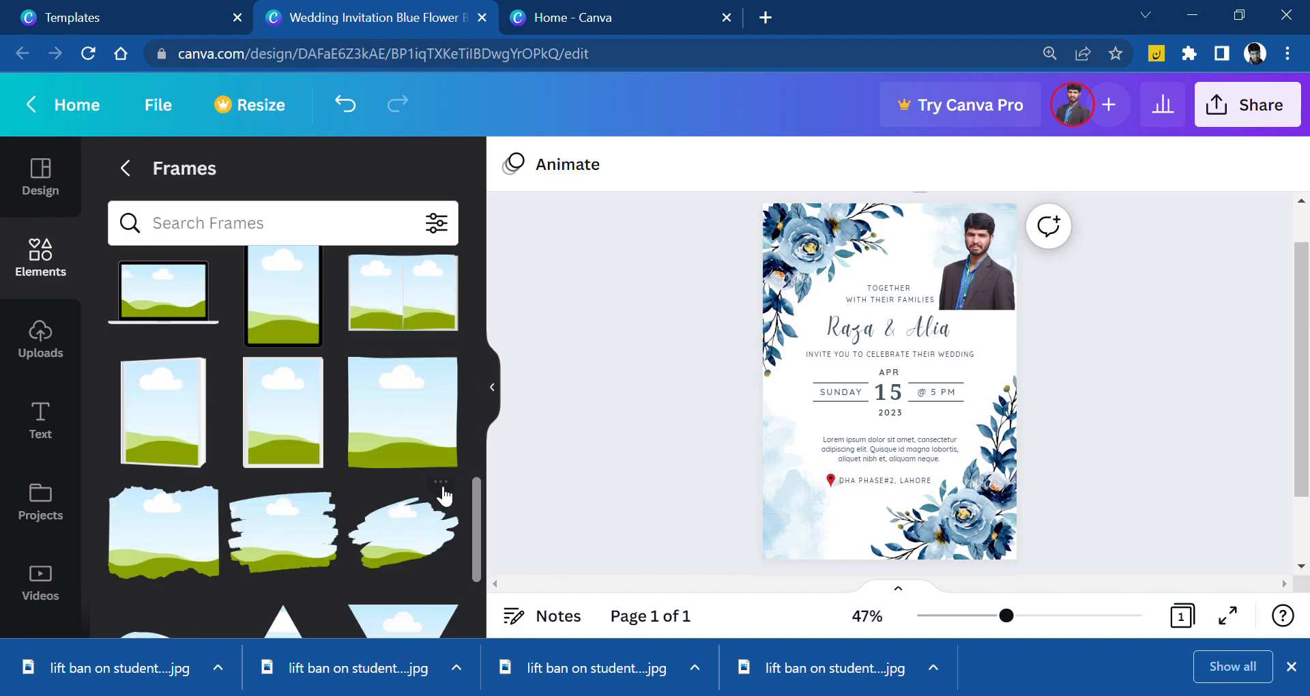
scroll(437, 485, down, 4)
key(ctrl+minus)
- Scroll the Frames list down to the heart and circle frames
scroll(366, 485, down, 5)
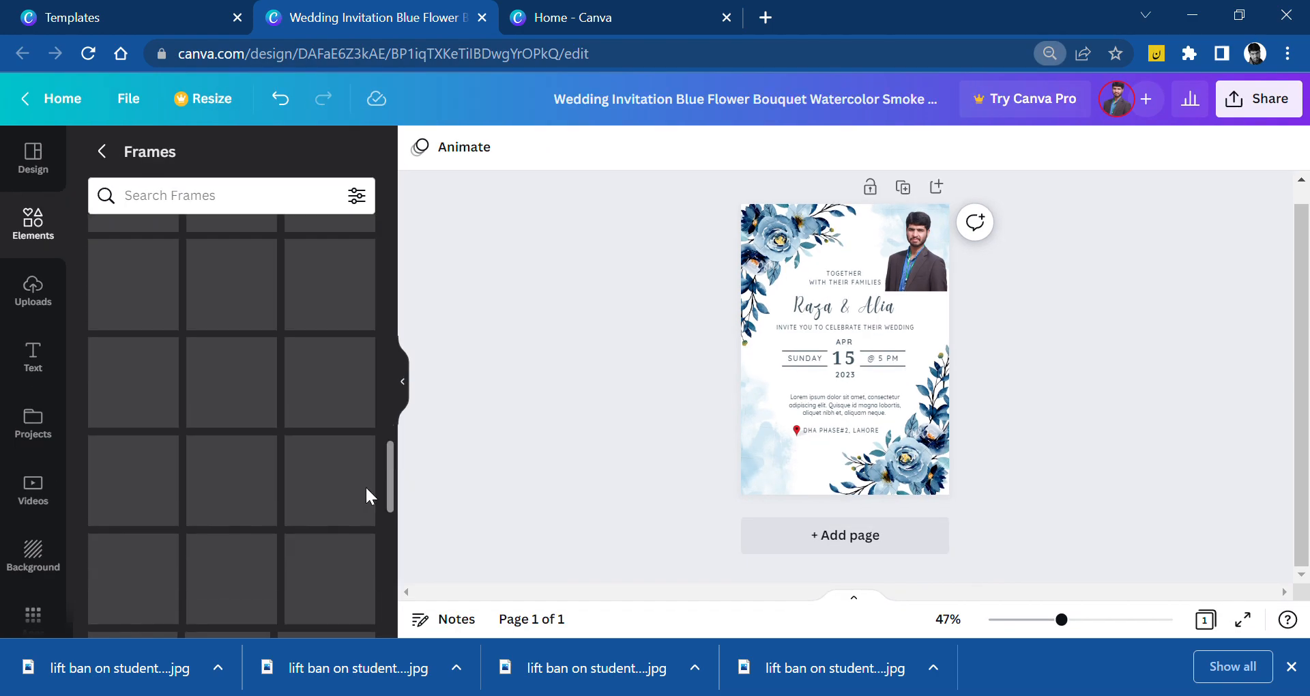
scroll(267, 496, down, 12)
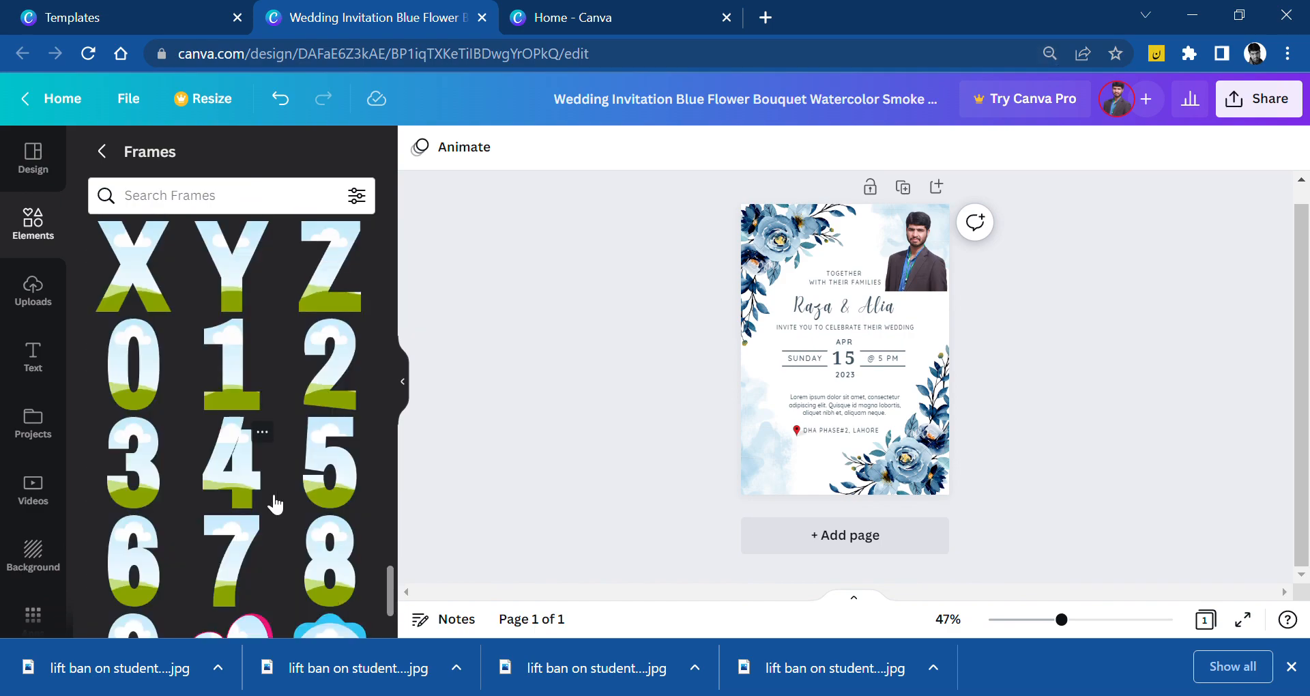
scroll(270, 500, down, 3)
scroll(273, 502, down, 3)
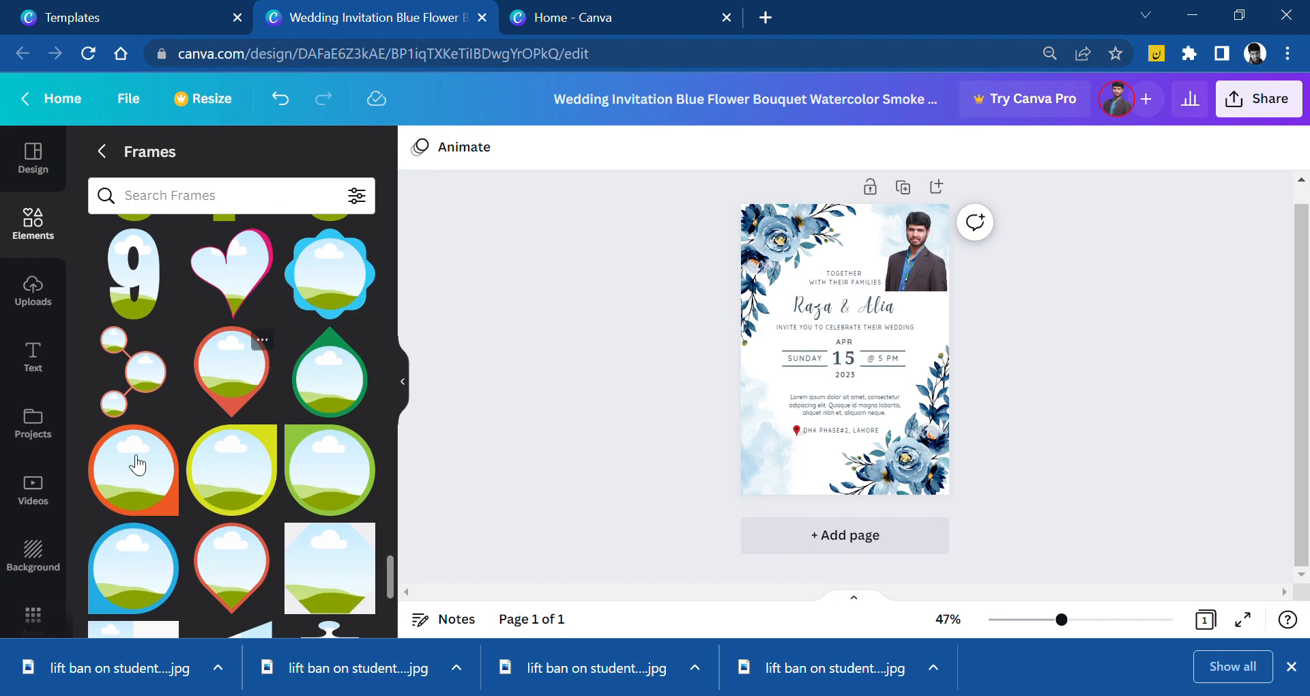
scroll(140, 454, down, 5)
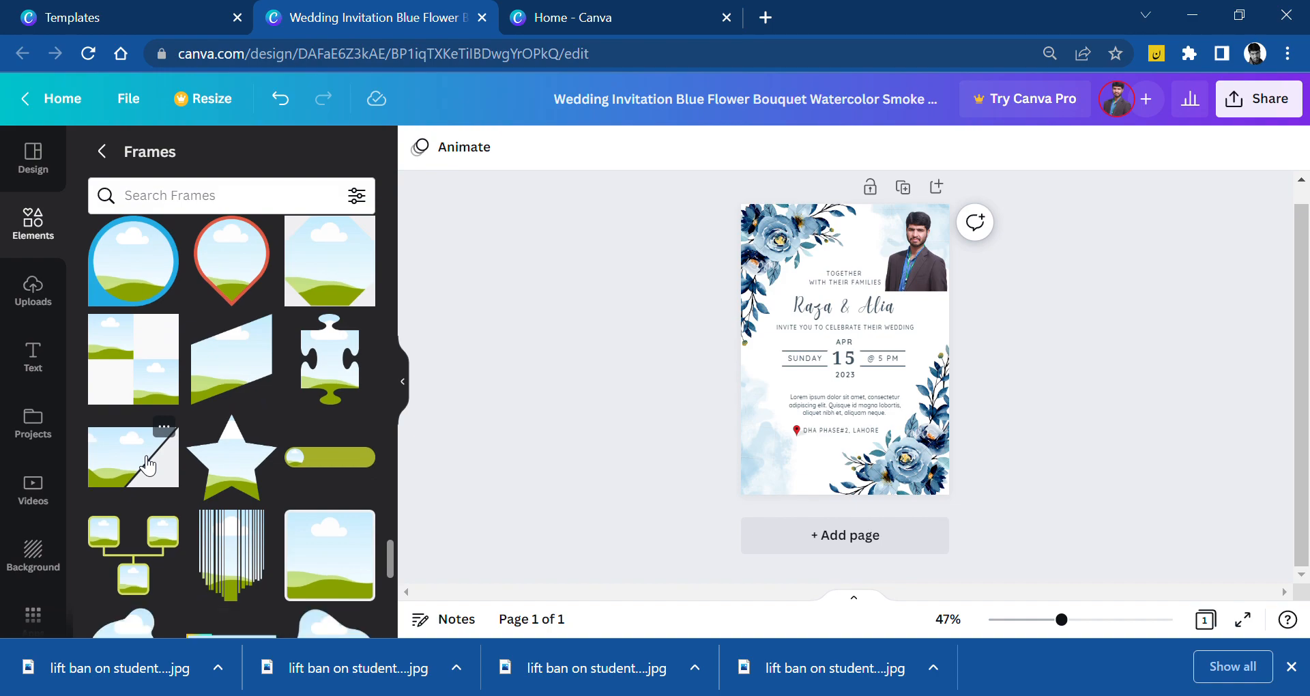
scroll(141, 462, down, 5)
scroll(150, 457, up, 8)
scroll(160, 447, up, 4)
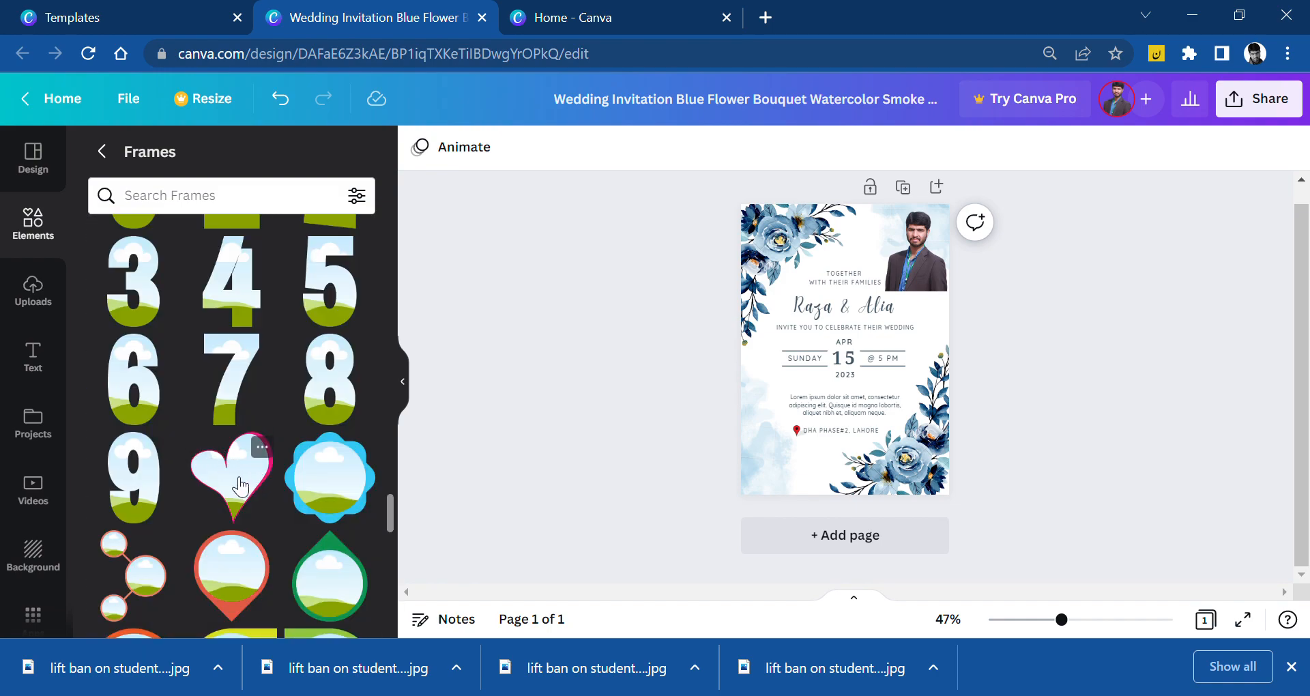
- Add a heart photo frame and drag it to the invitation's lower left
click(239, 486)
click(1247, 405)
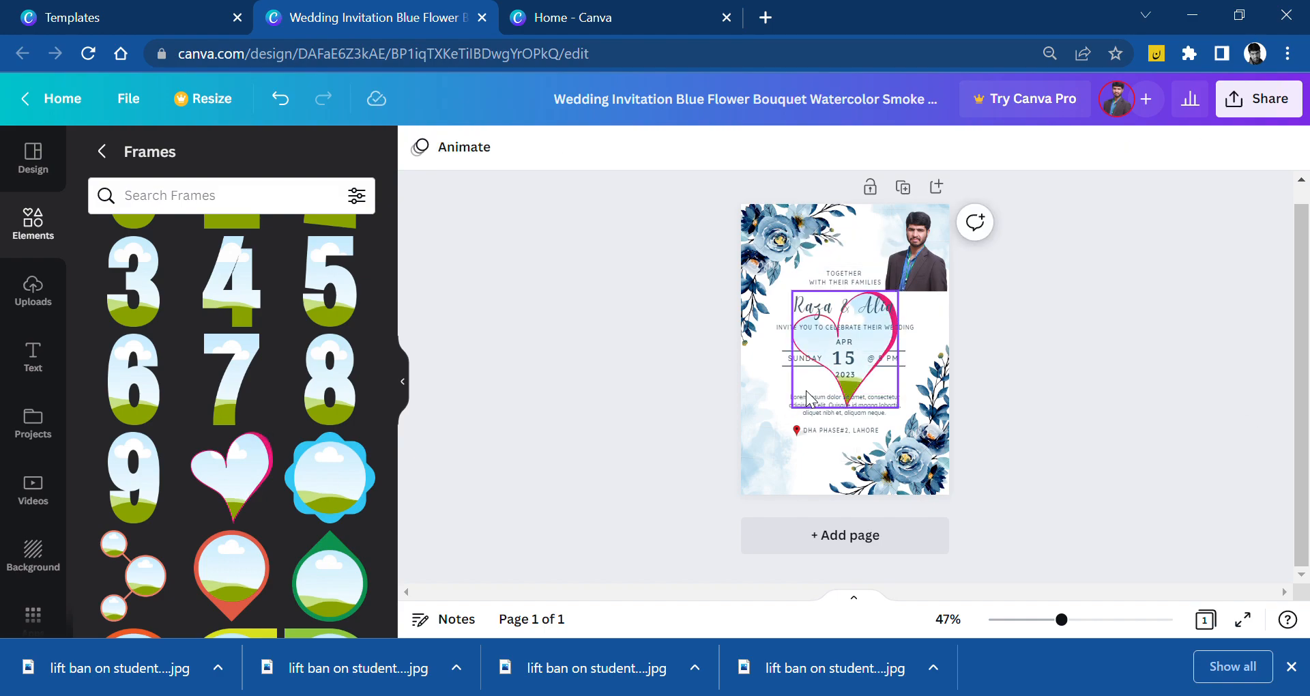
drag(865, 372, 802, 477)
scroll(797, 474, up, 5)
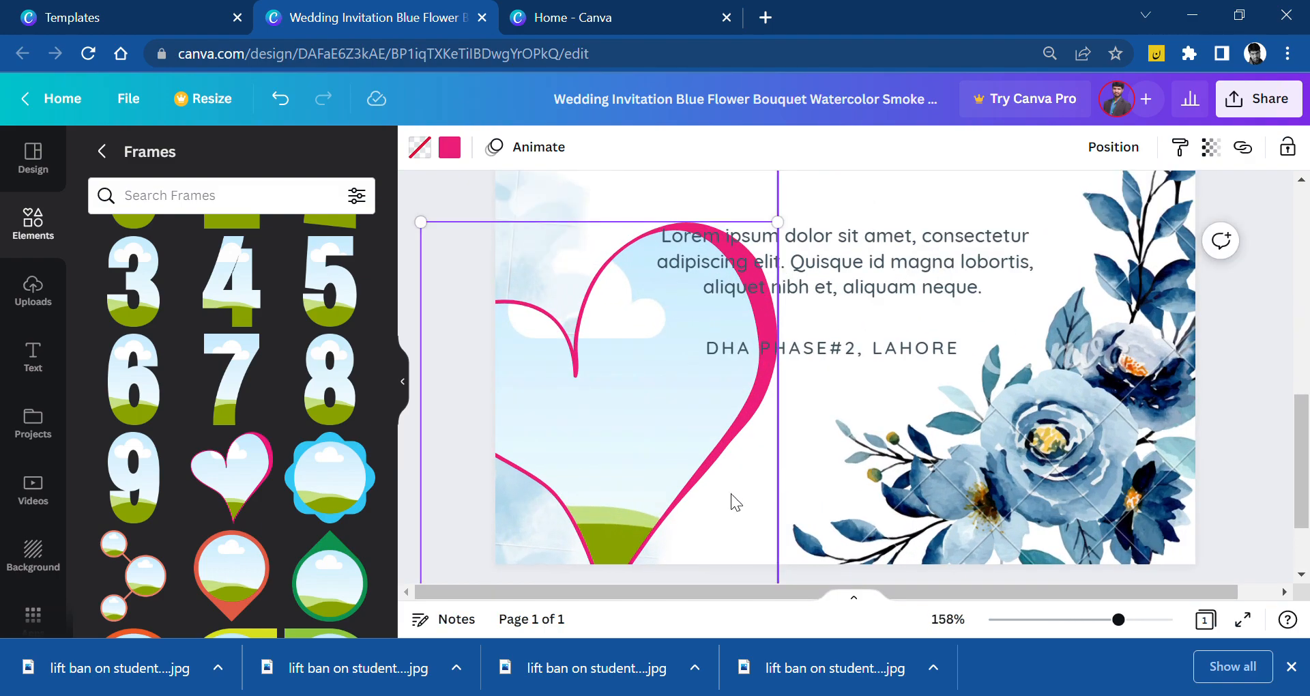
scroll(819, 505, down, 1)
- Shrink the heart frame, set it below the address line, and duplicate it
drag(777, 545, 648, 403)
drag(566, 317, 653, 404)
drag(739, 500, 667, 424)
drag(609, 367, 709, 380)
key(ctrl+d)
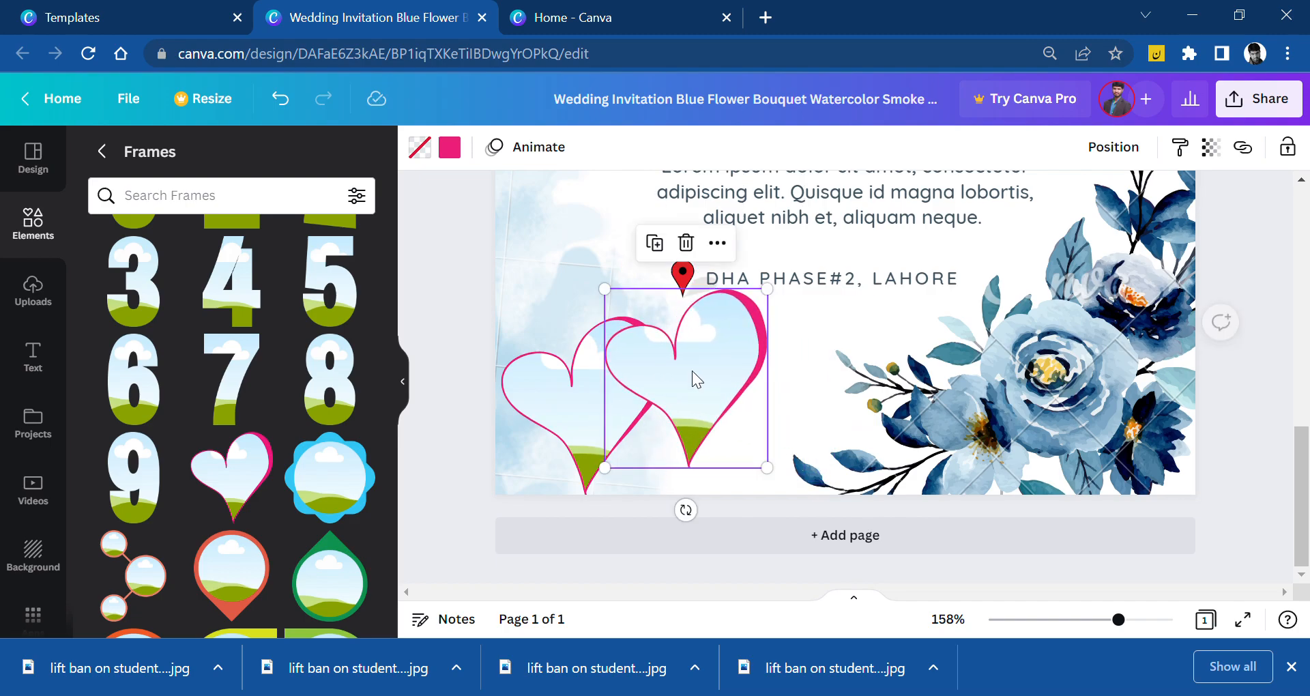
click(38, 294)
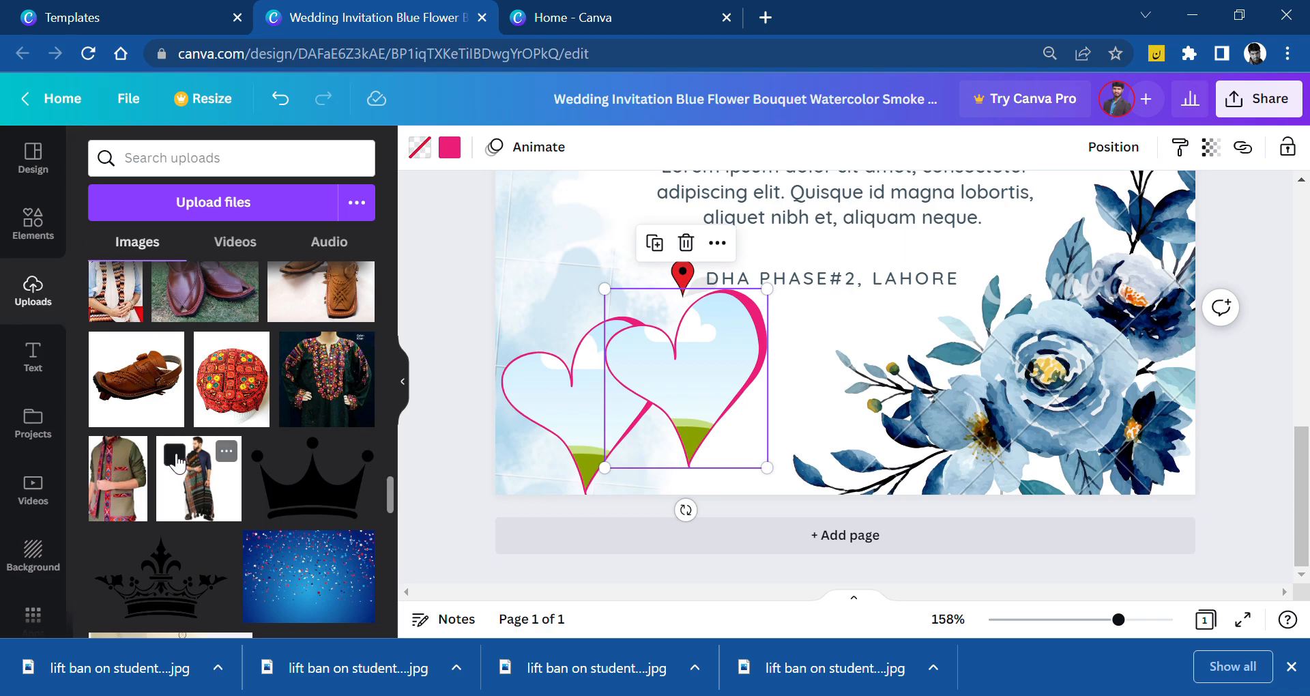
- Try the portrait in the left heart frame, then delete the photo from it
scroll(181, 457, down, 5)
scroll(177, 463, up, 3)
drag(177, 463, 572, 417)
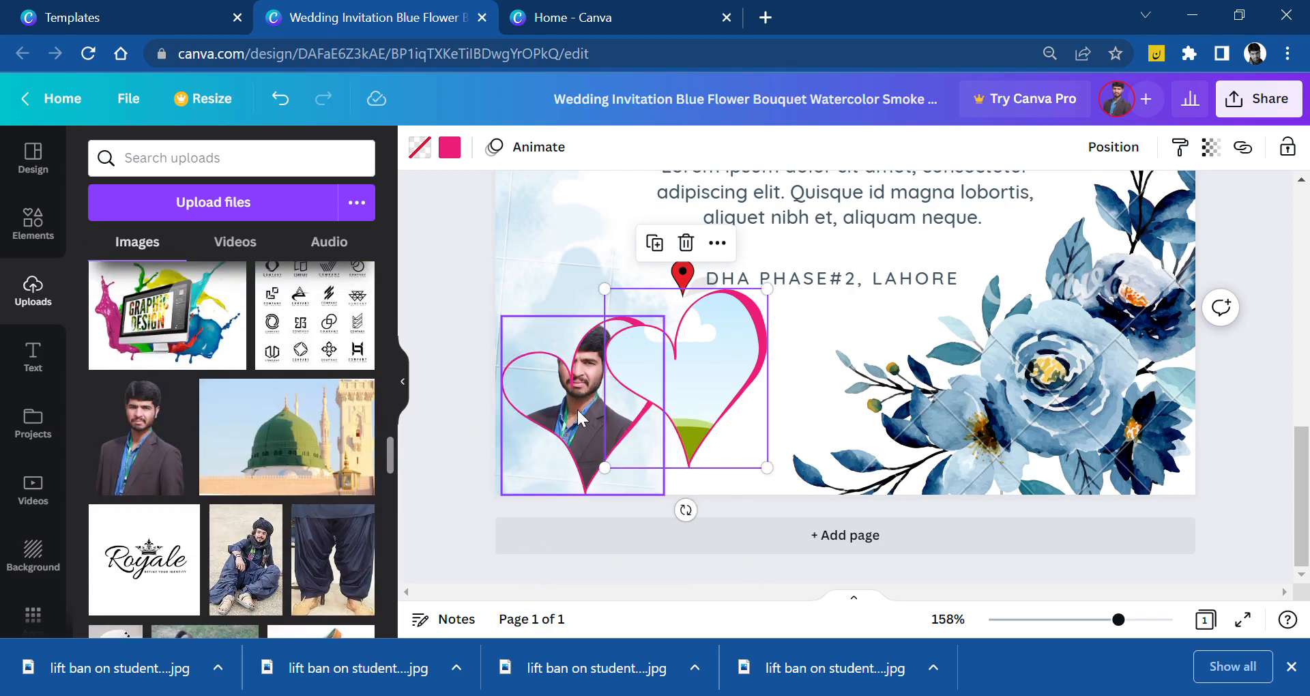
double_click(578, 420)
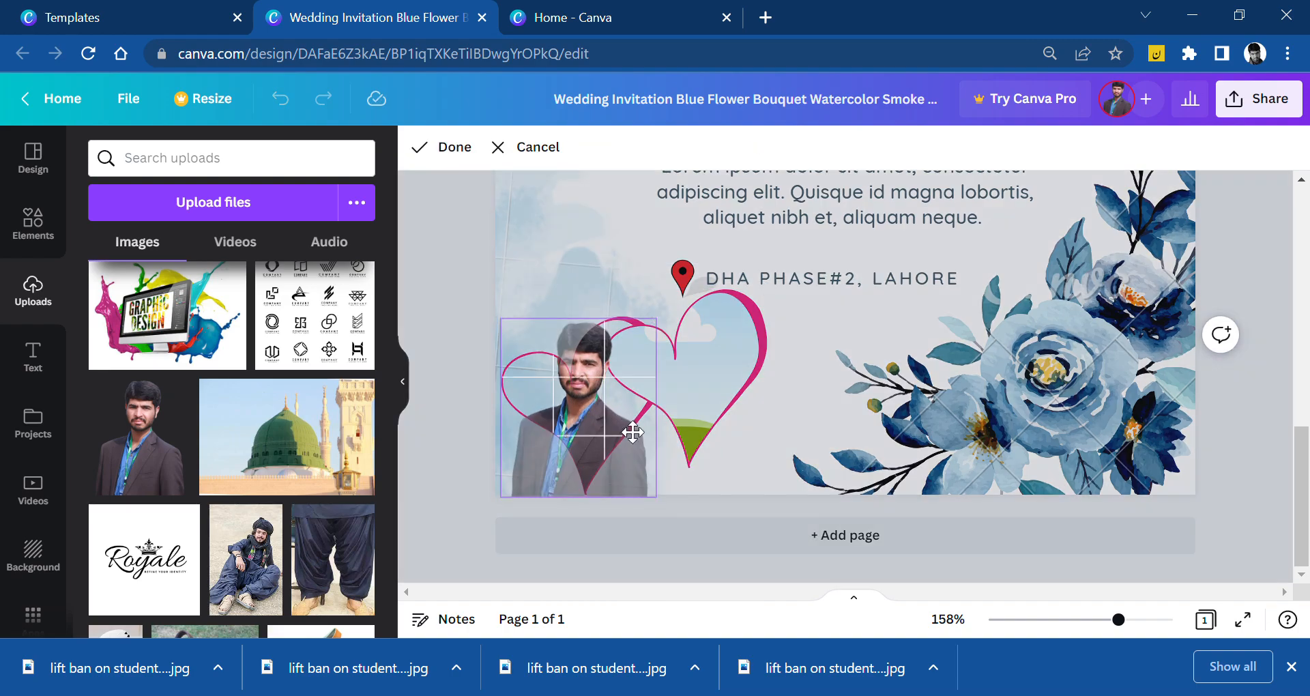
drag(630, 468, 587, 394)
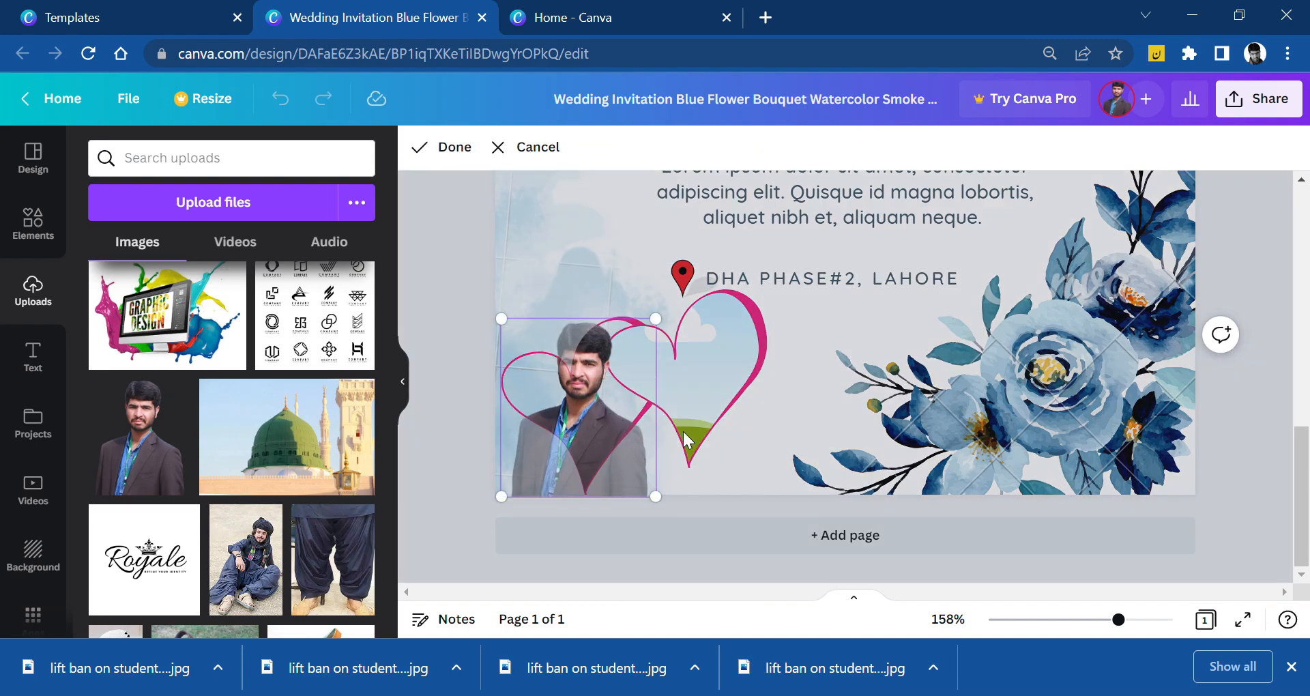
click(403, 380)
click(1188, 550)
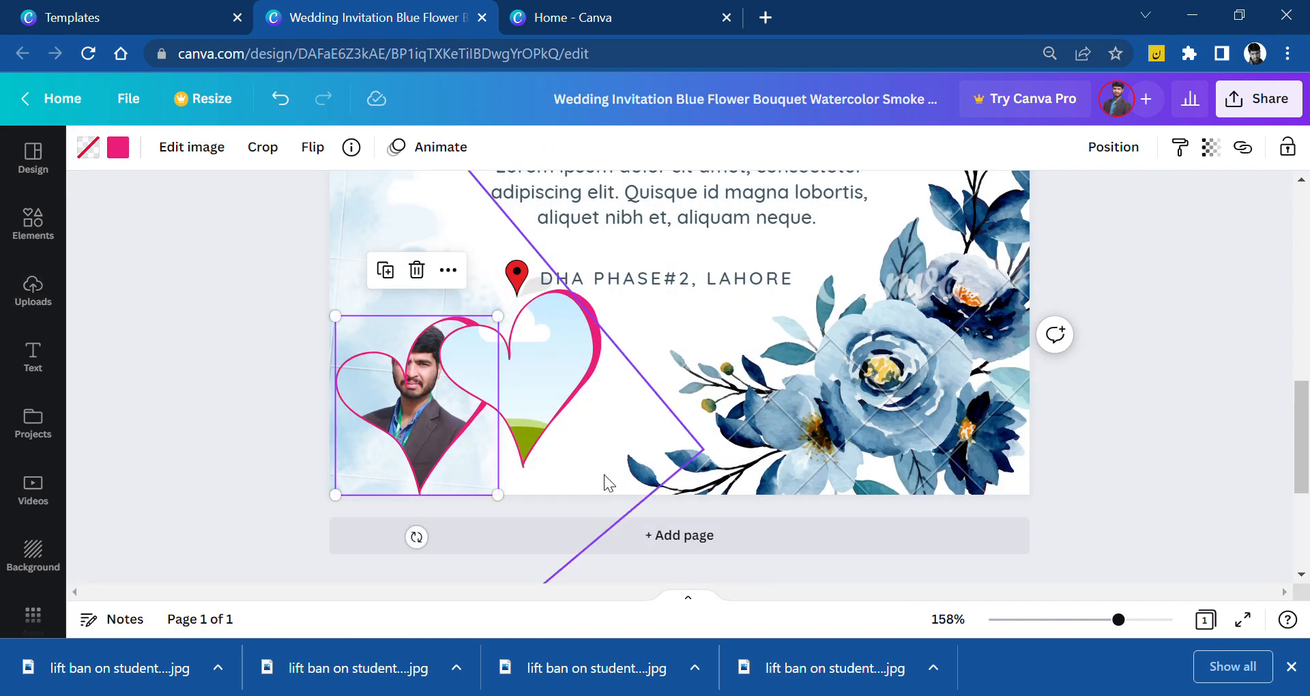
key(Delete)
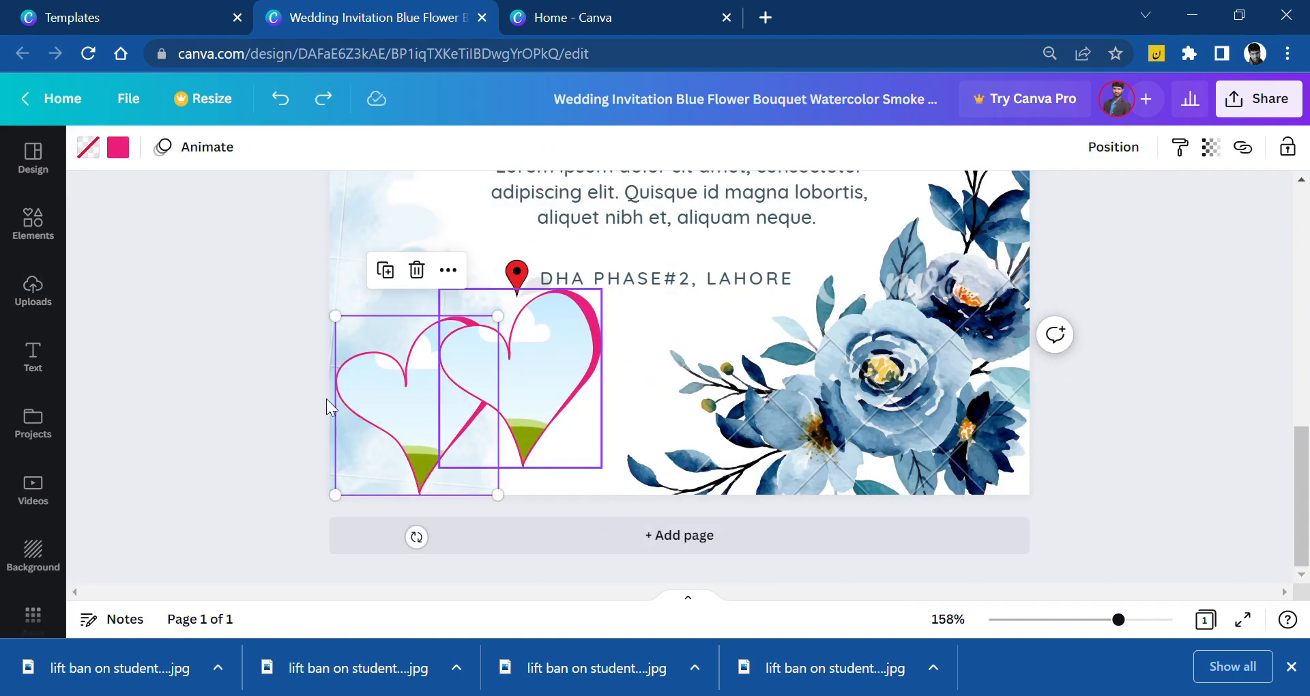
- Place the portrait in the right heart frame, enlarged and moved down to centre it
click(31, 300)
drag(128, 408, 703, 384)
double_click(700, 384)
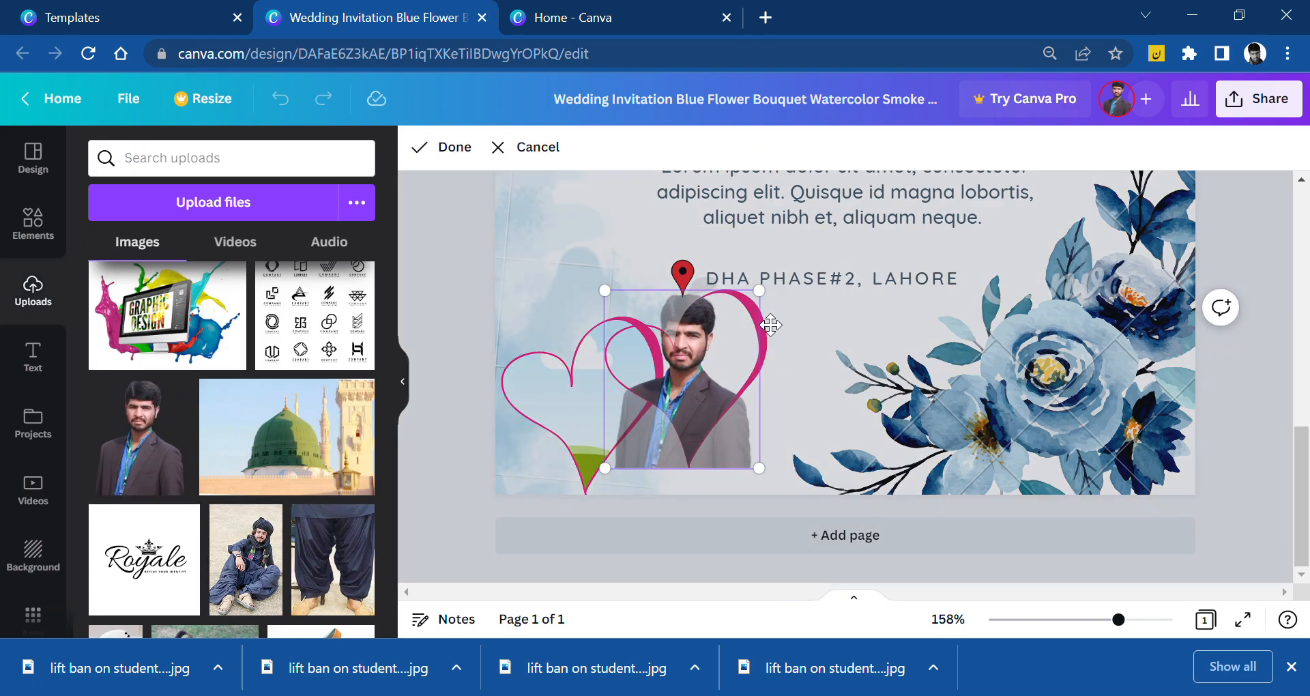
drag(773, 298, 784, 290)
drag(757, 359, 749, 415)
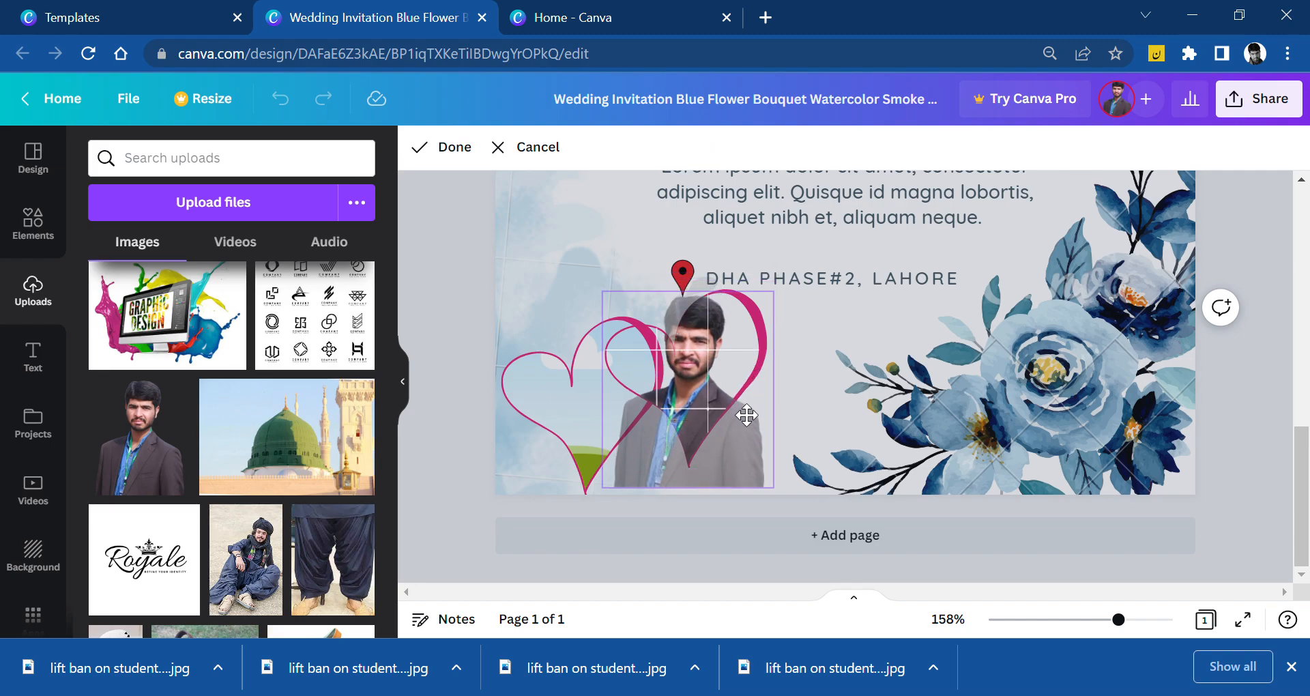
click(1259, 321)
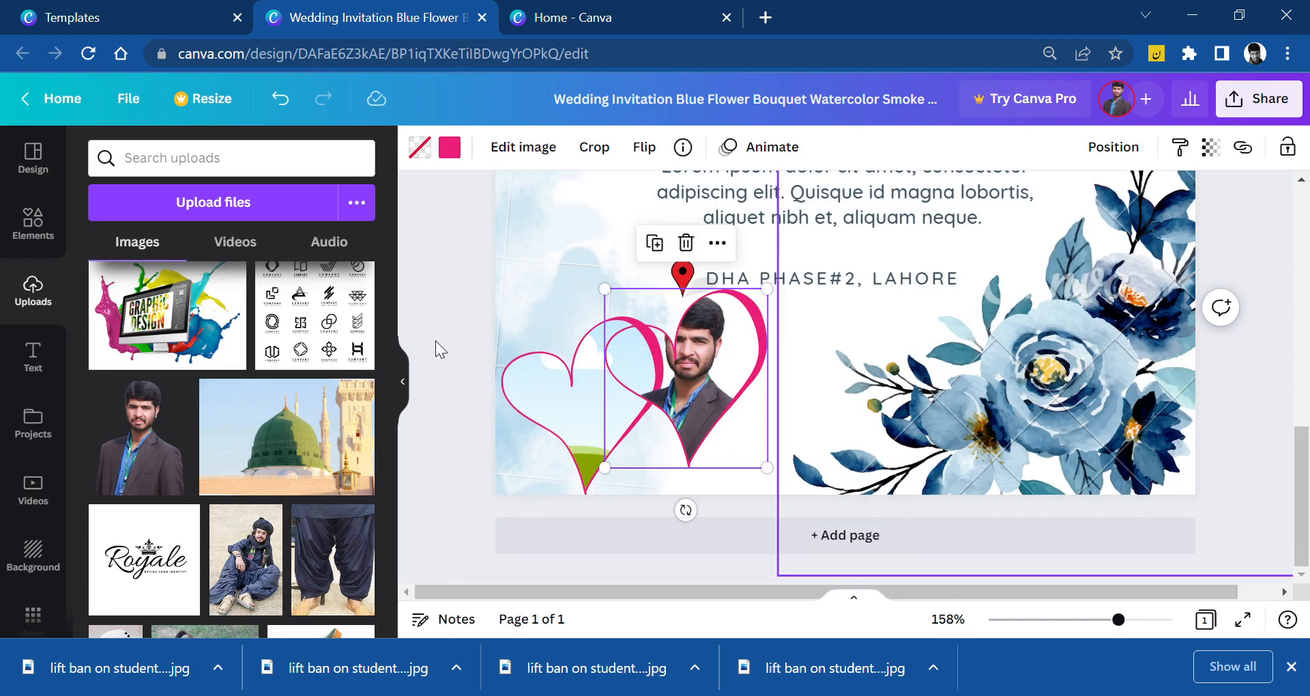
- Drop the sitting man's photo into the left heart, then undo it
drag(244, 511, 529, 405)
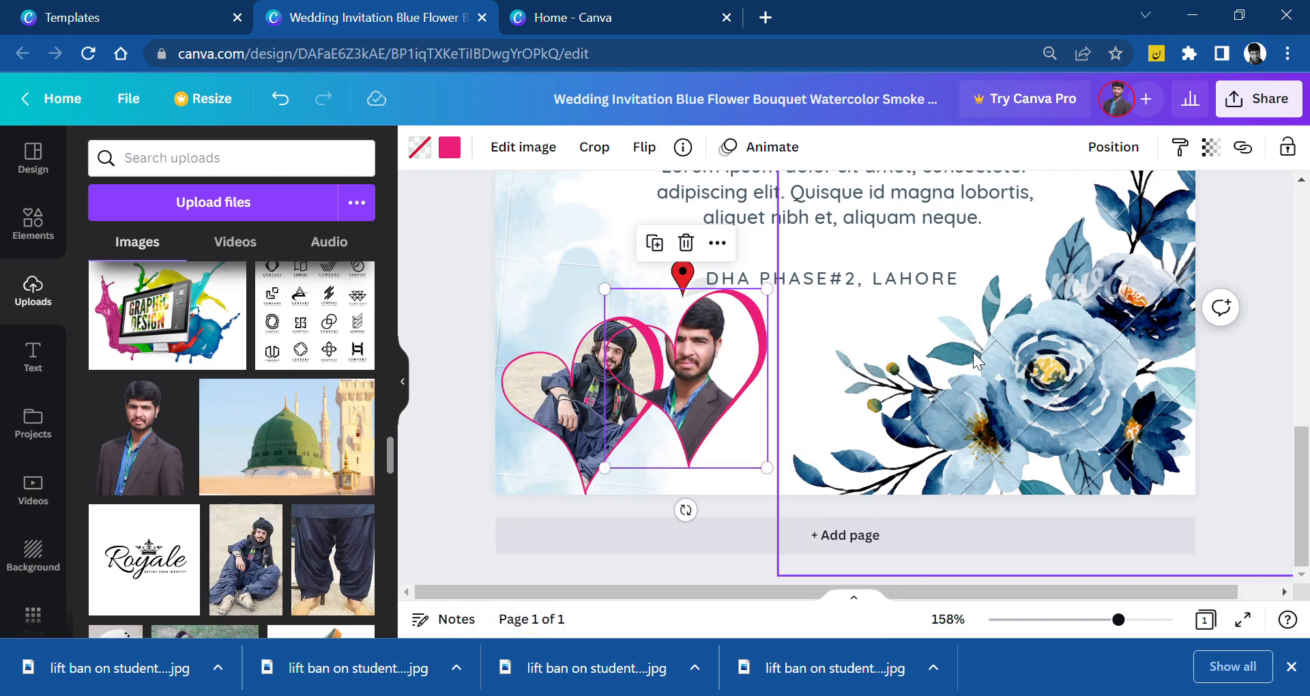
key(ctrl+z)
scroll(188, 453, down, 7)
scroll(193, 457, up, 3)
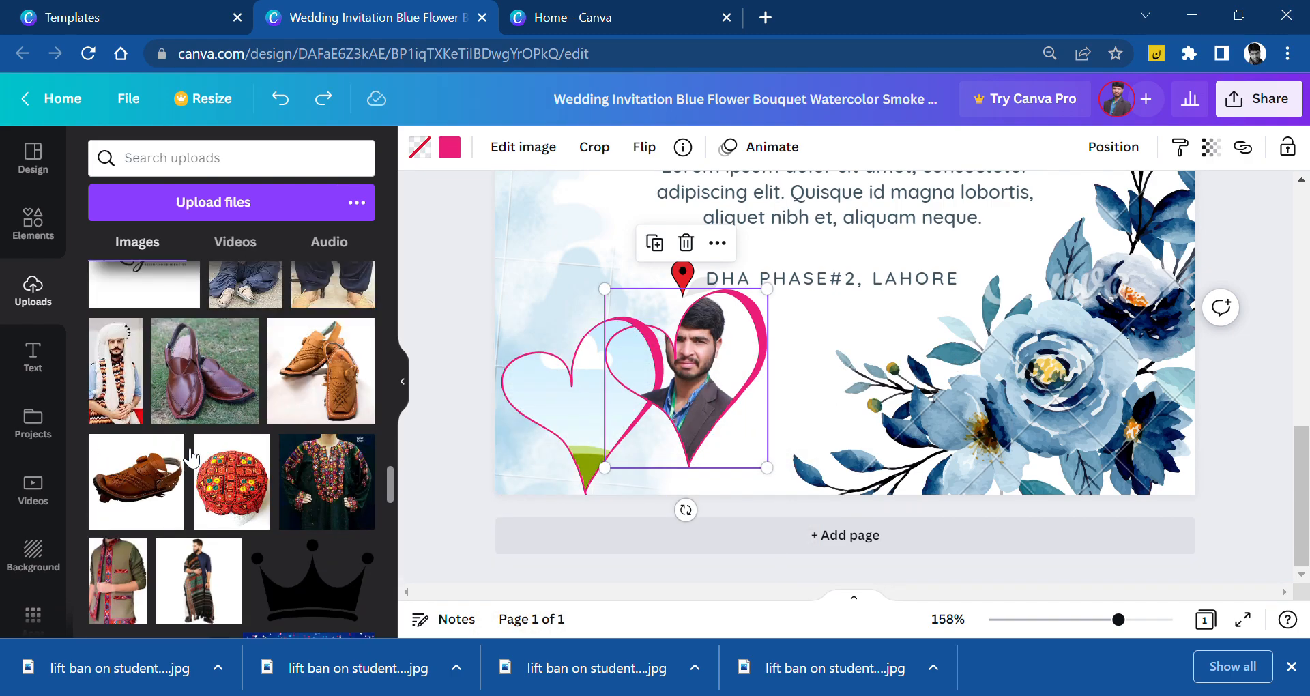
scroll(193, 457, up, 2)
scroll(247, 532, up, 10)
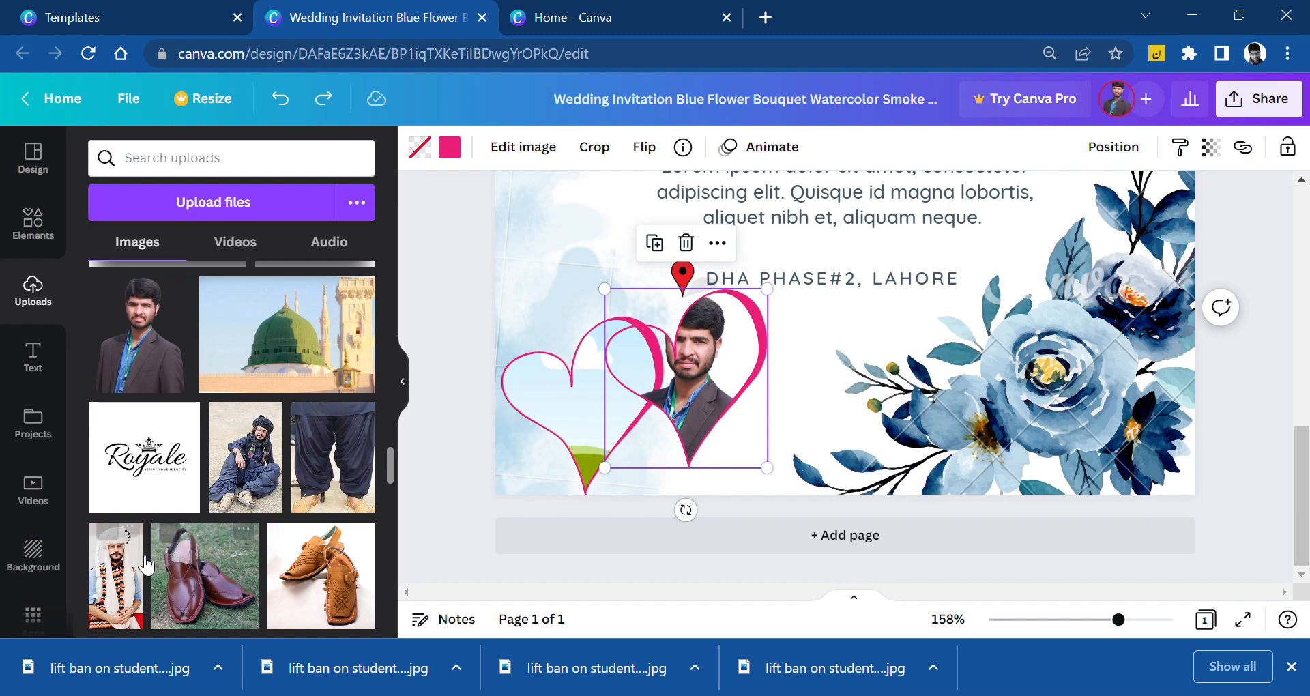
scroll(153, 473, up, 8)
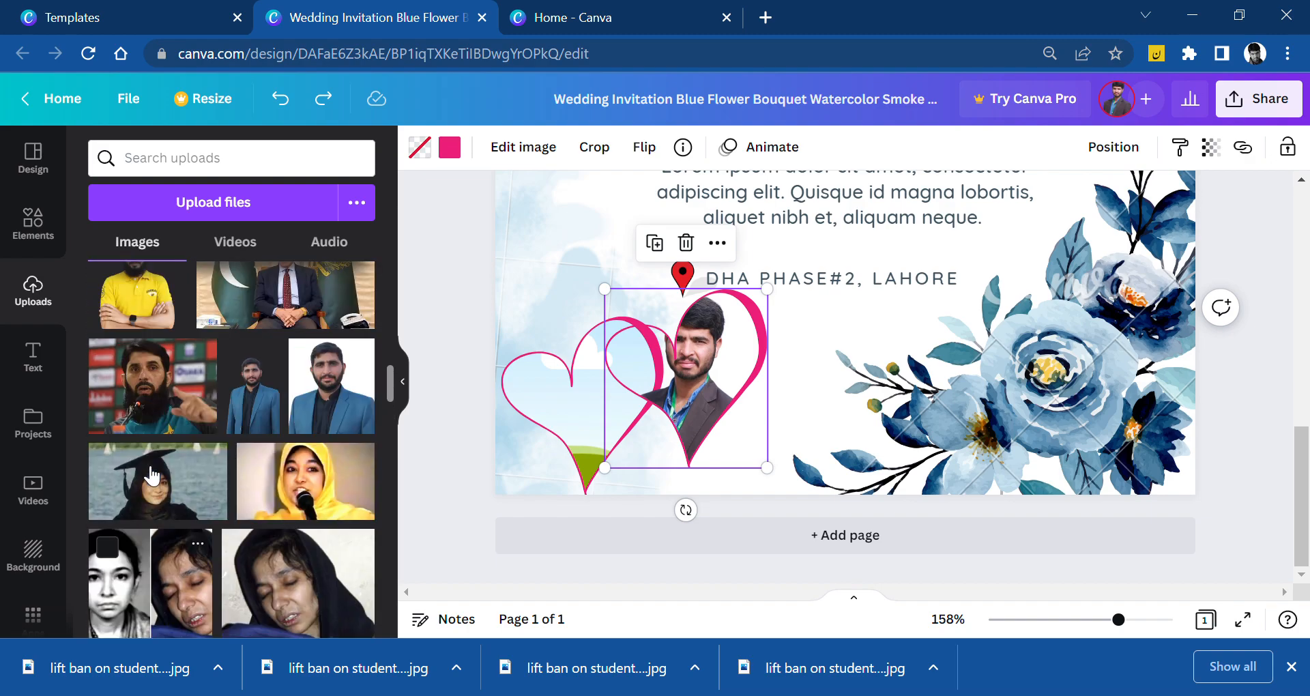
scroll(152, 475, up, 3)
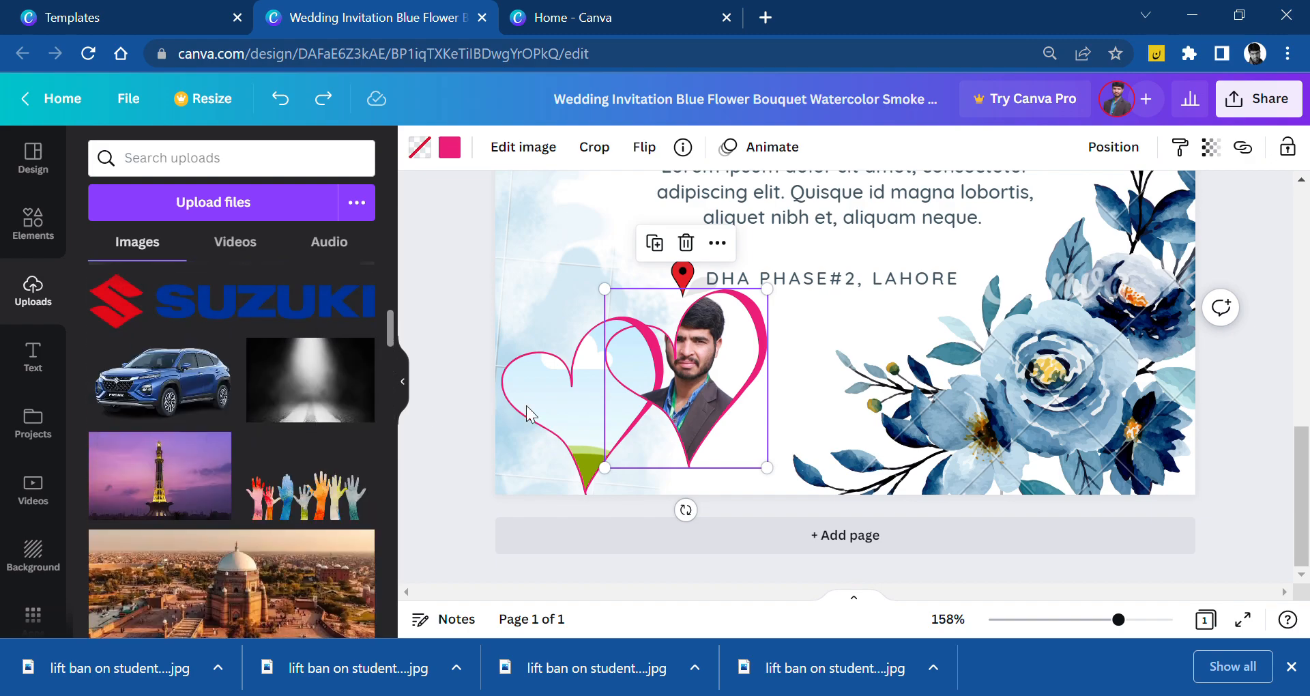
- Delete the portrait and its right heart frame from the invitation
click(582, 397)
click(685, 370)
key(Delete)
key(Delete)
- Select the remaining heart frame and browse Elements frames for the yellow circle frame
click(645, 388)
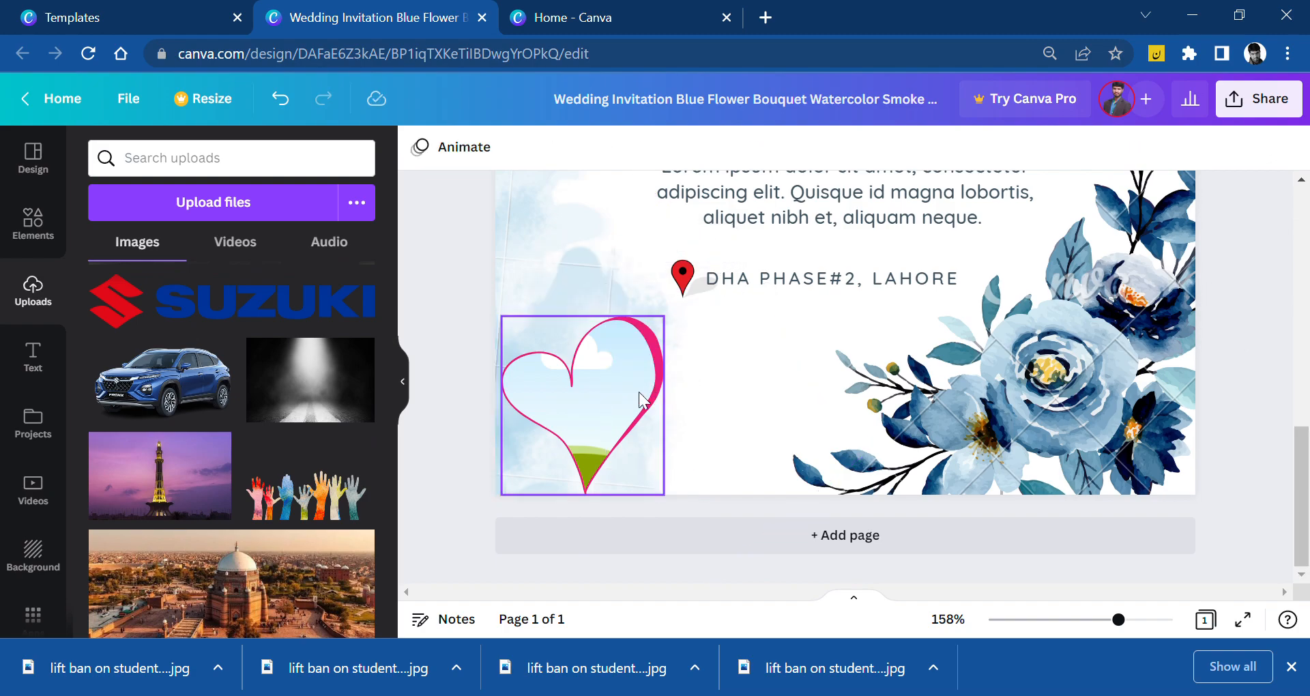
key(Delete)
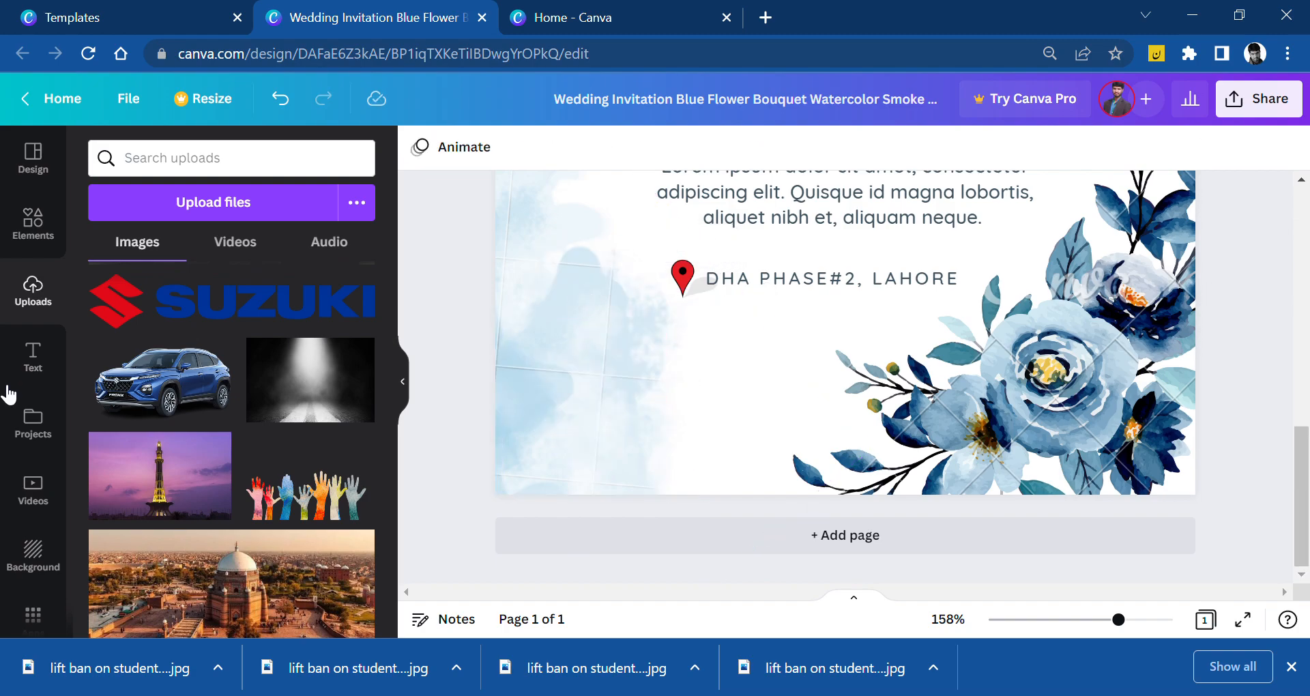
click(33, 225)
scroll(230, 492, down, 3)
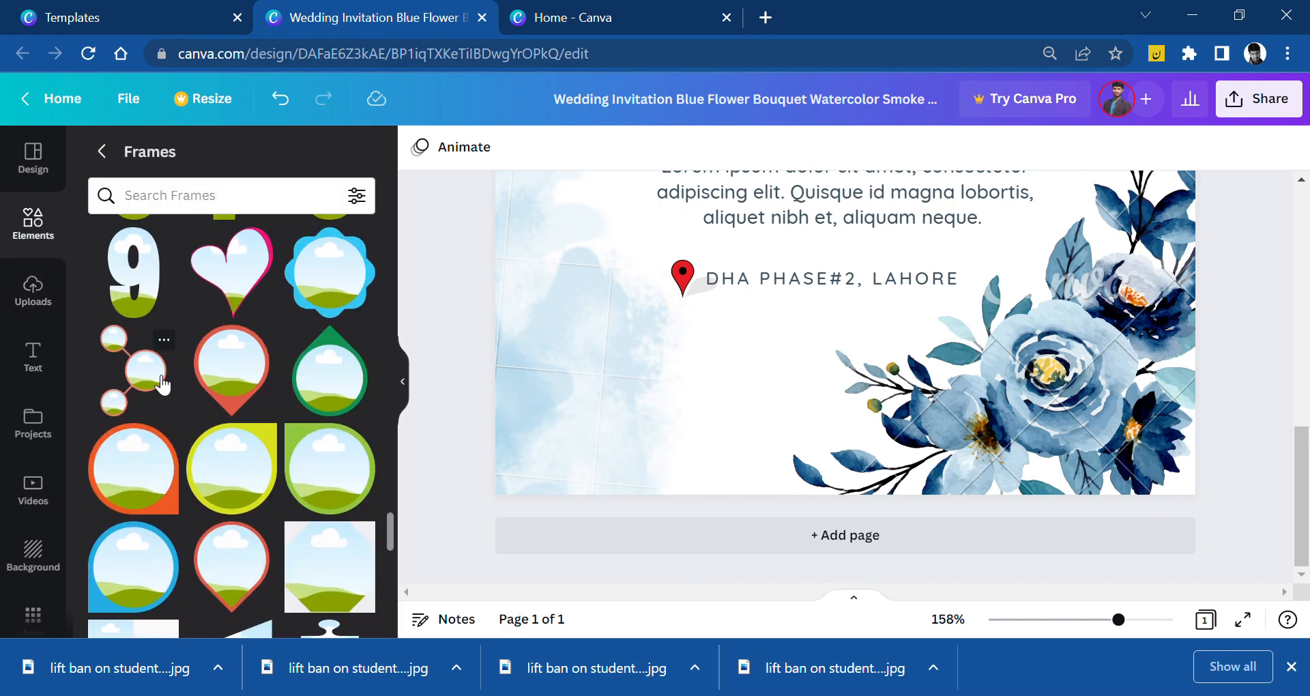
scroll(246, 403, down, 3)
scroll(249, 391, up, 2)
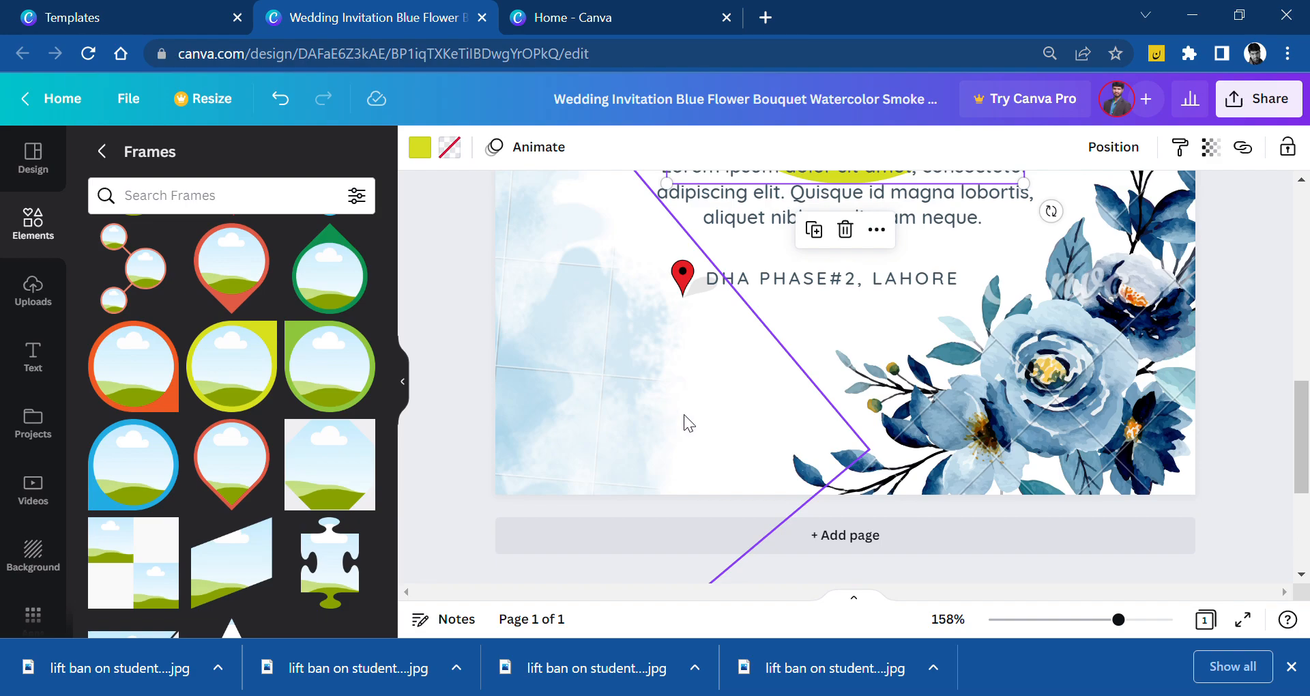
scroll(684, 415, down, 5)
- Move the yellow-rimmed circle frame below the address line and shrink it to portrait size
drag(727, 263, 629, 477)
drag(848, 251, 678, 430)
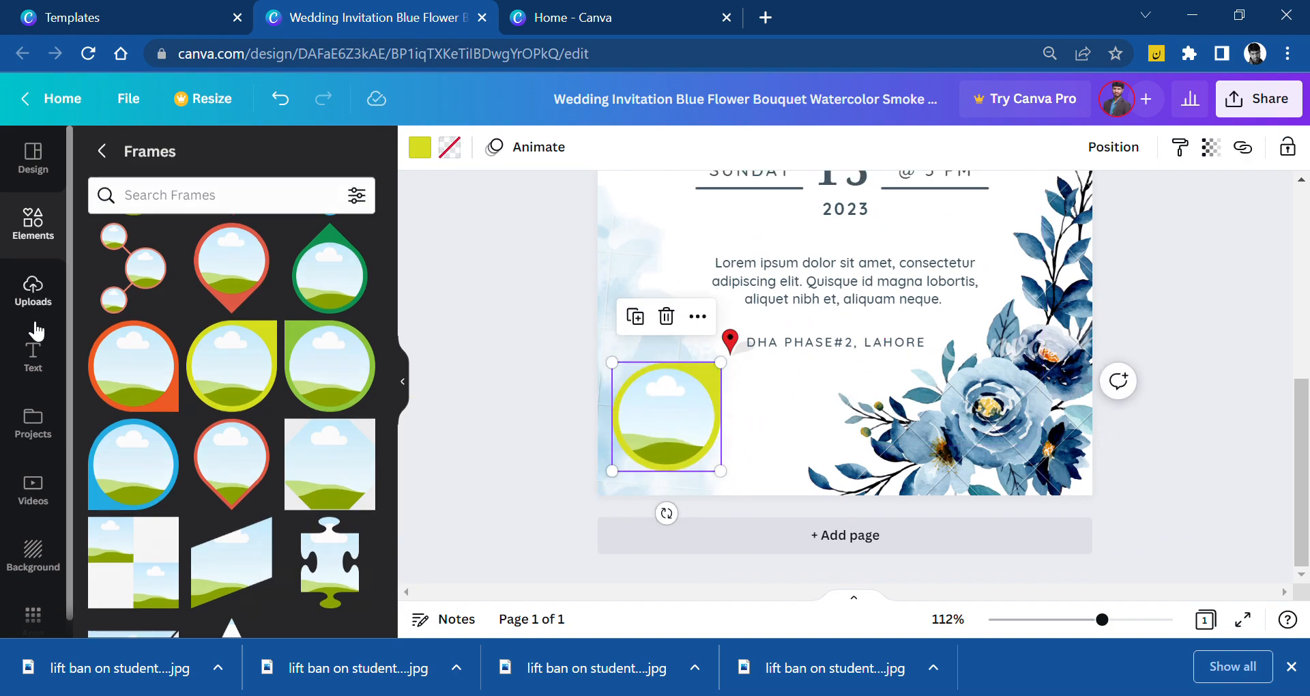
click(34, 292)
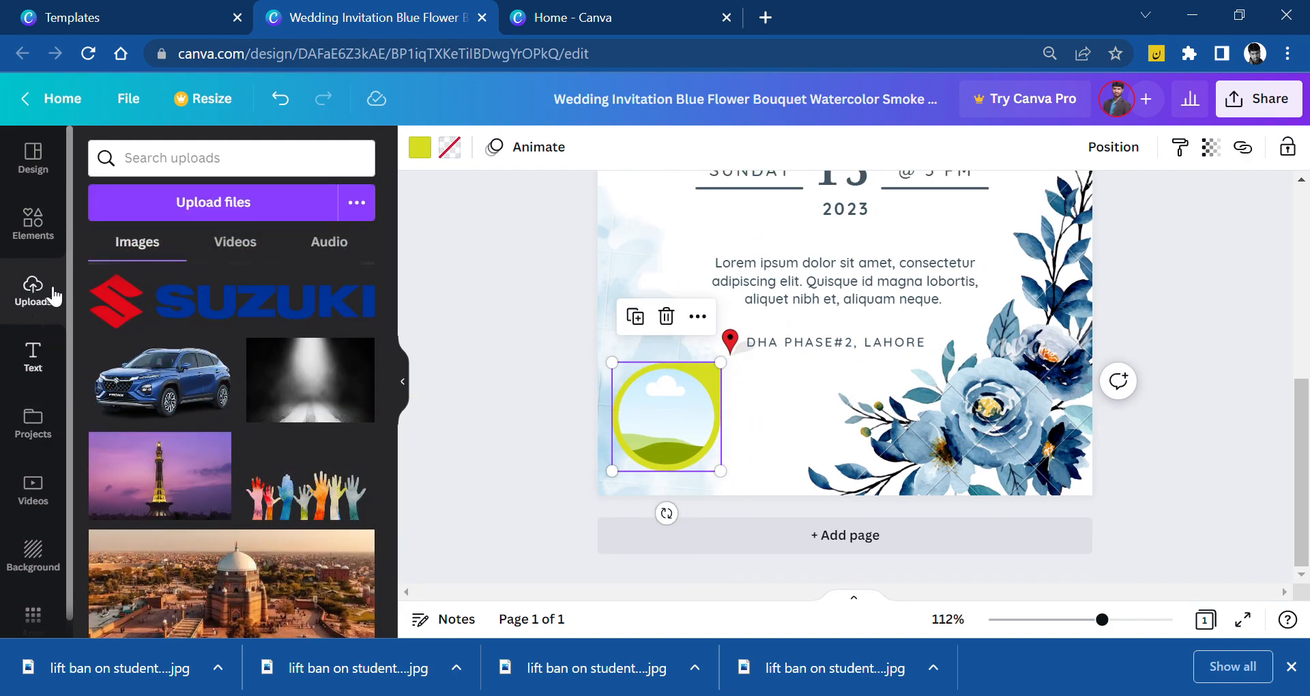
scroll(257, 471, down, 10)
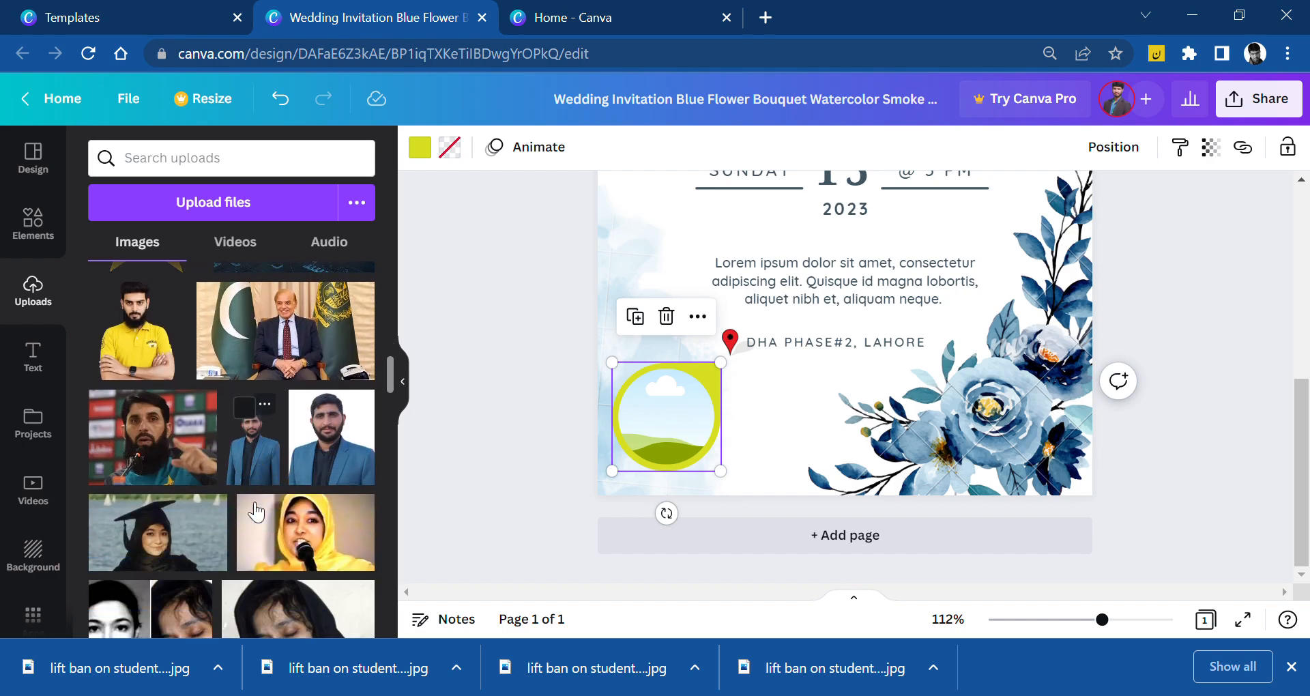
scroll(255, 512, down, 3)
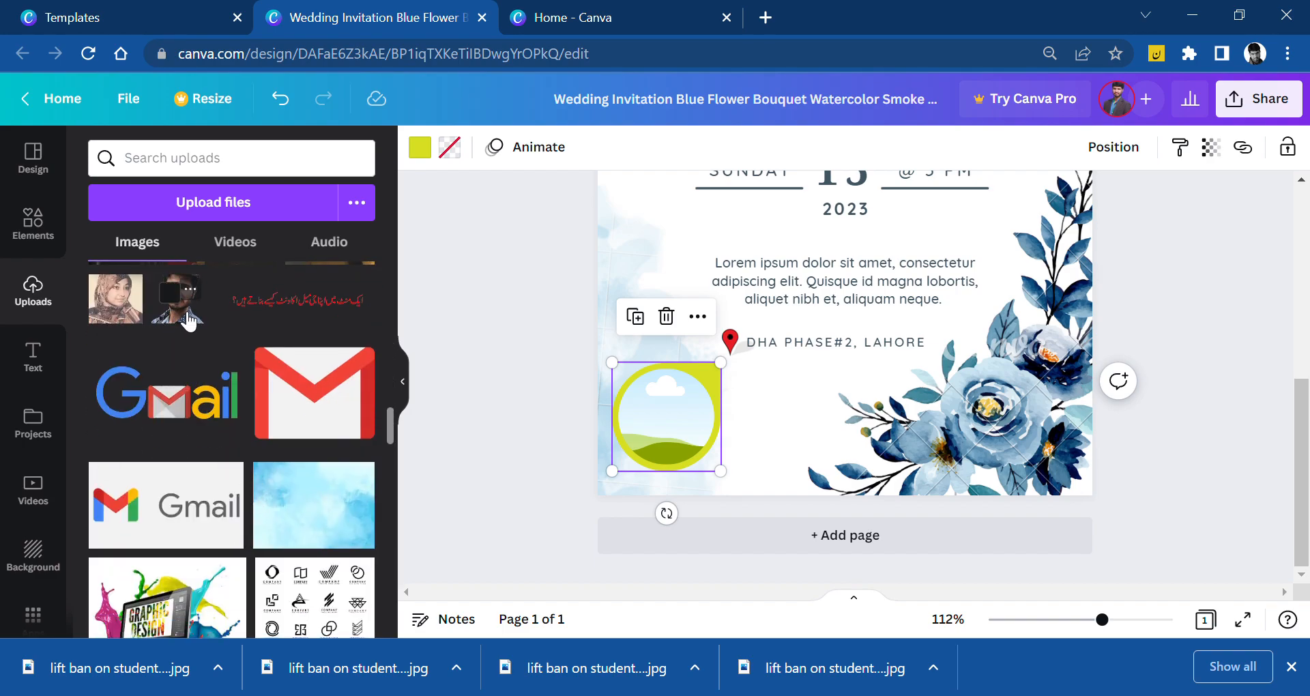
scroll(187, 321, down, 5)
- Fill the yellow circle frame with the suited portrait and adjust its framing
drag(140, 338, 668, 409)
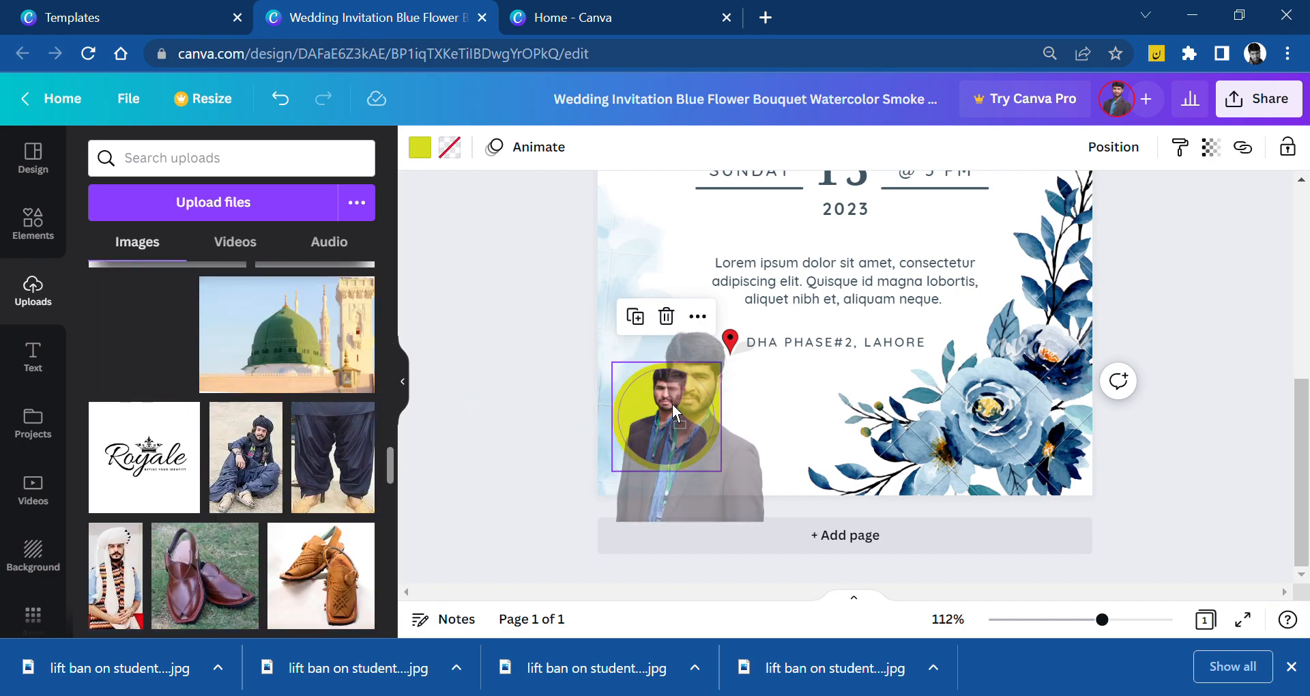
double_click(684, 419)
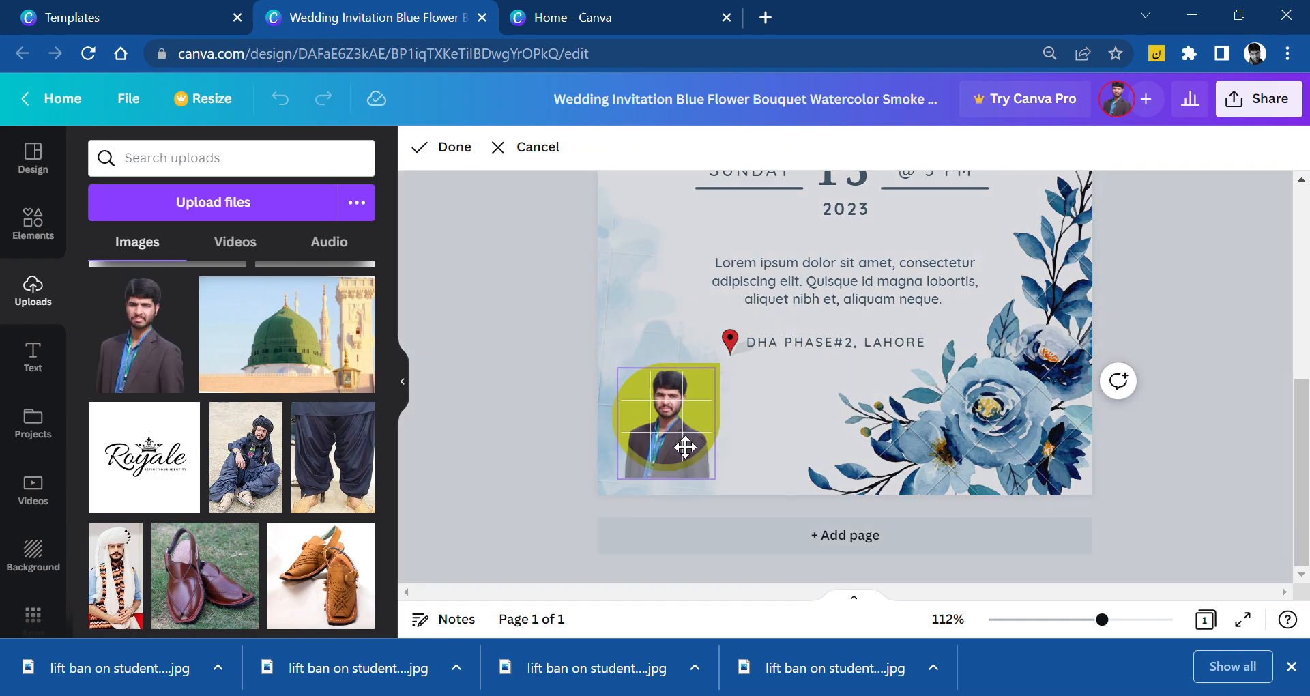
click(1182, 430)
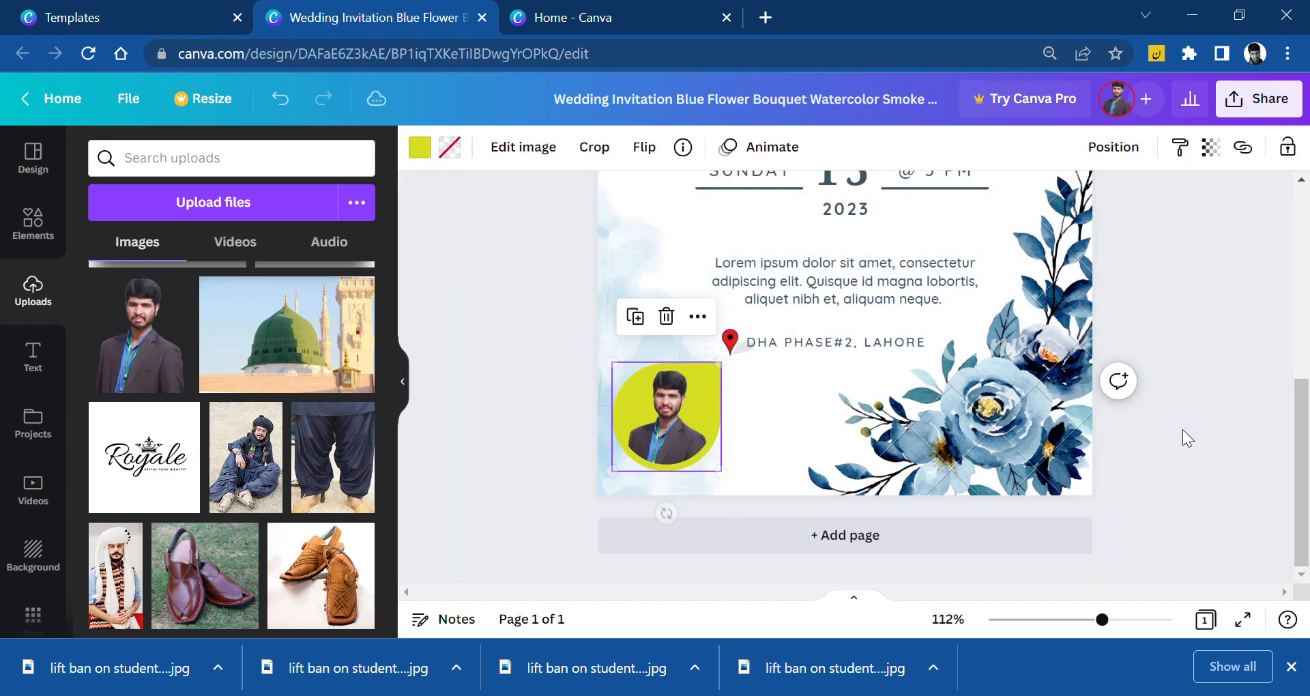
click(1218, 354)
click(667, 430)
- Duplicate the circle portrait beside the first, trying then undoing a horizontal mirror
key(ctrl+d)
drag(679, 431, 770, 414)
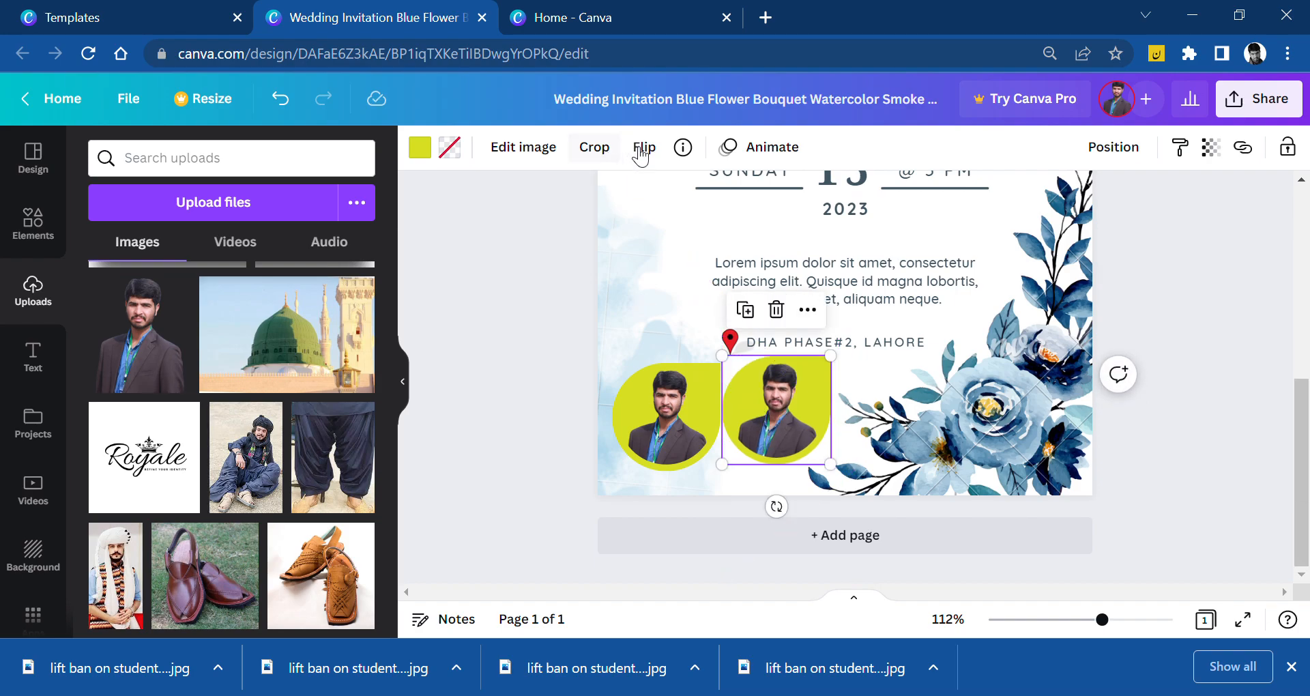
click(644, 147)
click(710, 200)
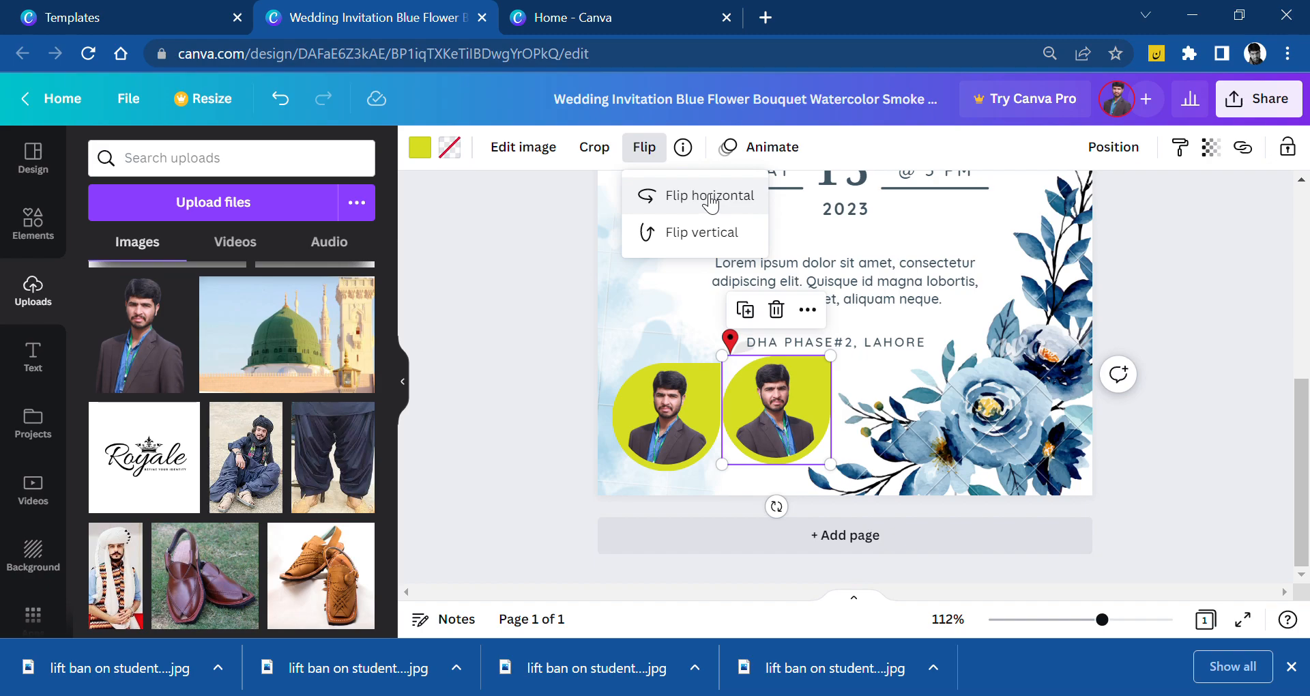
click(1245, 413)
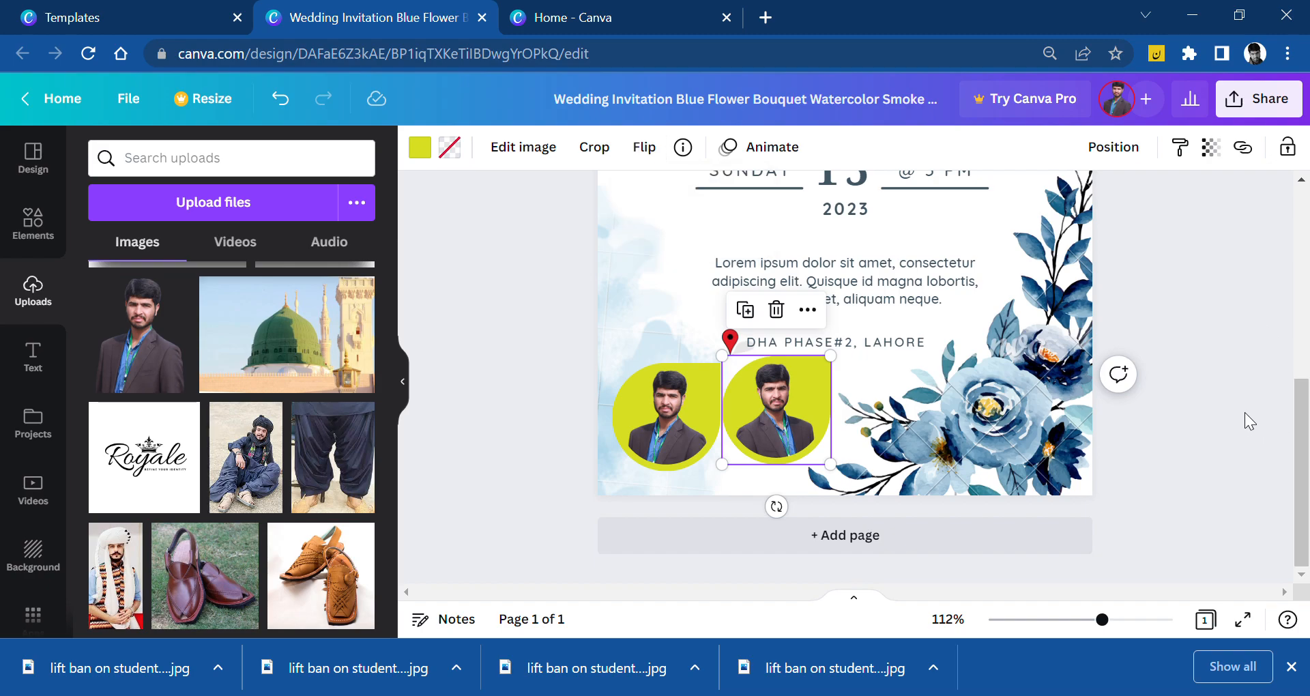
key(ctrl+z)
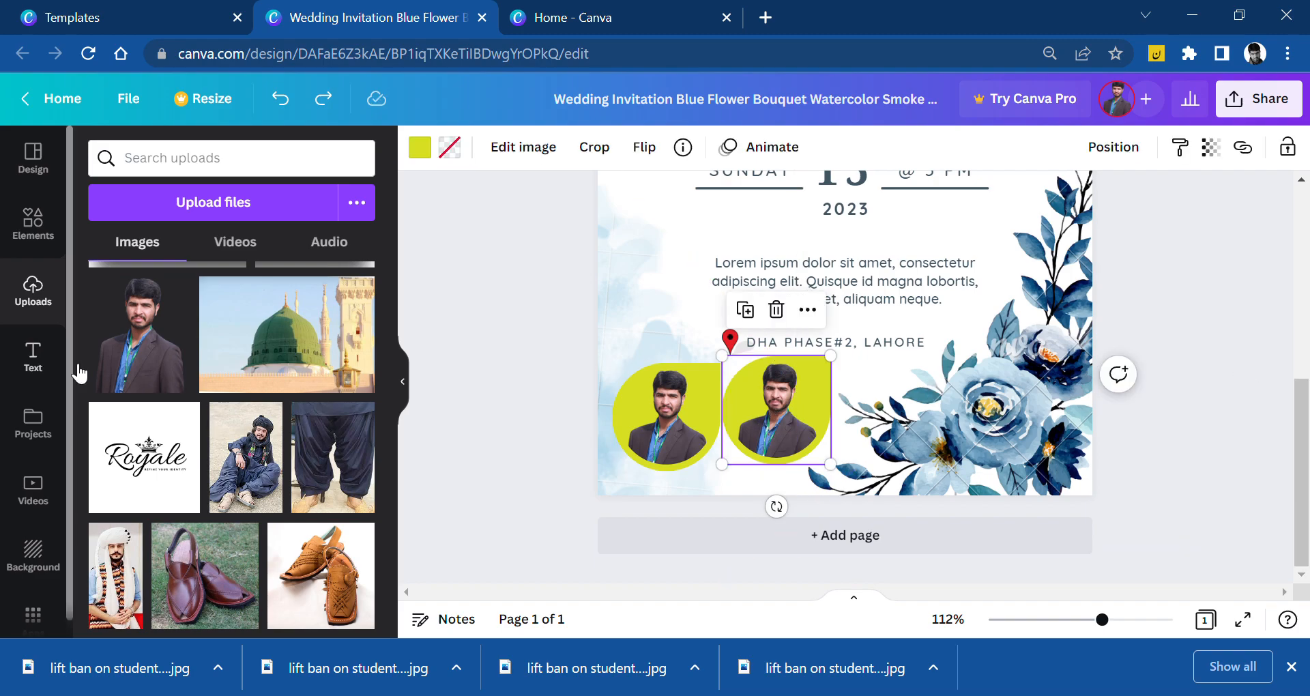
- Drop a different man's photo into the copied circle and reposition it
scroll(256, 473, up, 10)
scroll(256, 473, up, 10)
scroll(253, 471, down, 3)
scroll(253, 471, up, 4)
scroll(251, 471, down, 7)
scroll(251, 471, up, 2)
drag(176, 604, 776, 430)
double_click(778, 431)
drag(777, 472, 777, 473)
click(1186, 350)
- Delete the stray portrait near the top of the page
scroll(1186, 350, down, 5)
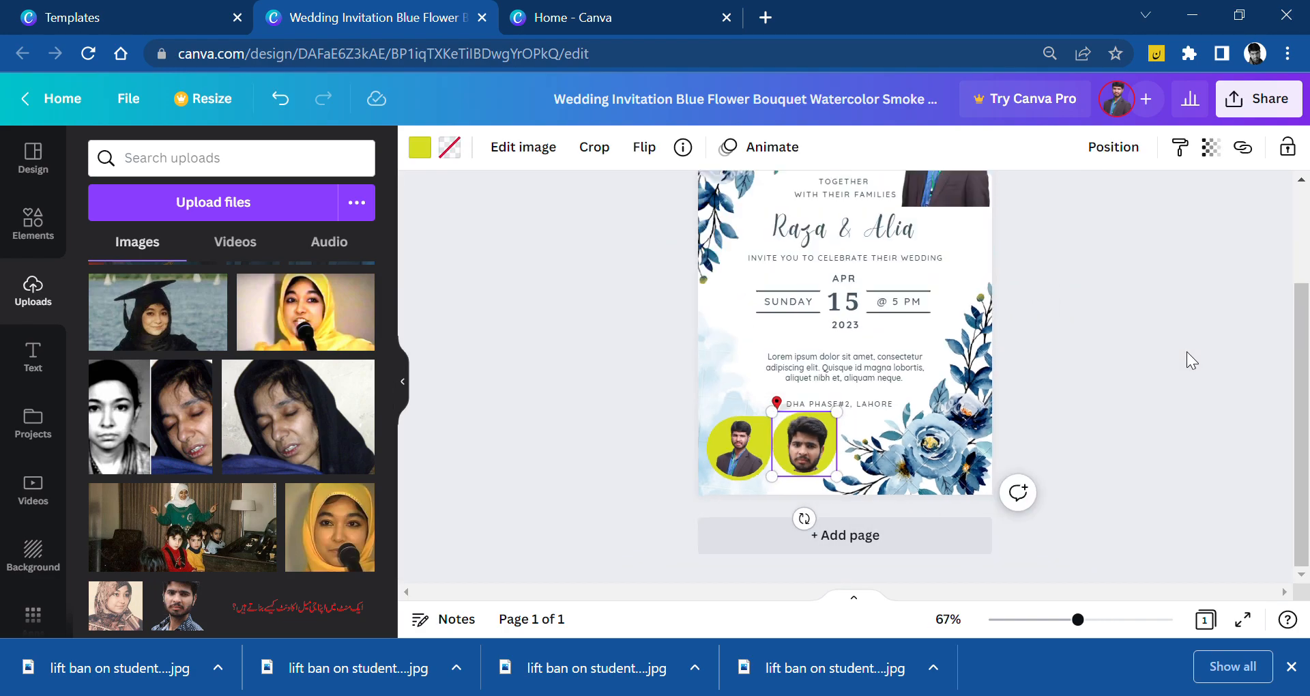
scroll(1181, 350, up, 3)
click(993, 236)
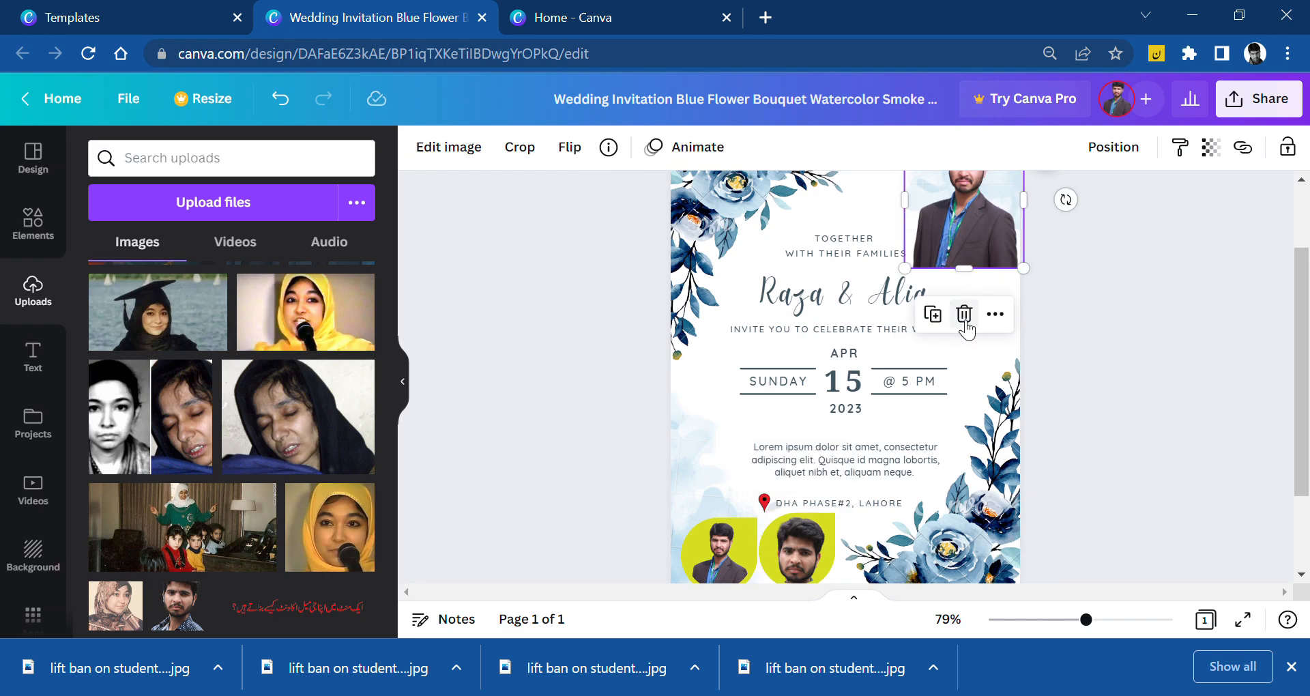
click(965, 309)
- Change the right circle's background to light blue after trying red, black and white
scroll(890, 363, down, 2)
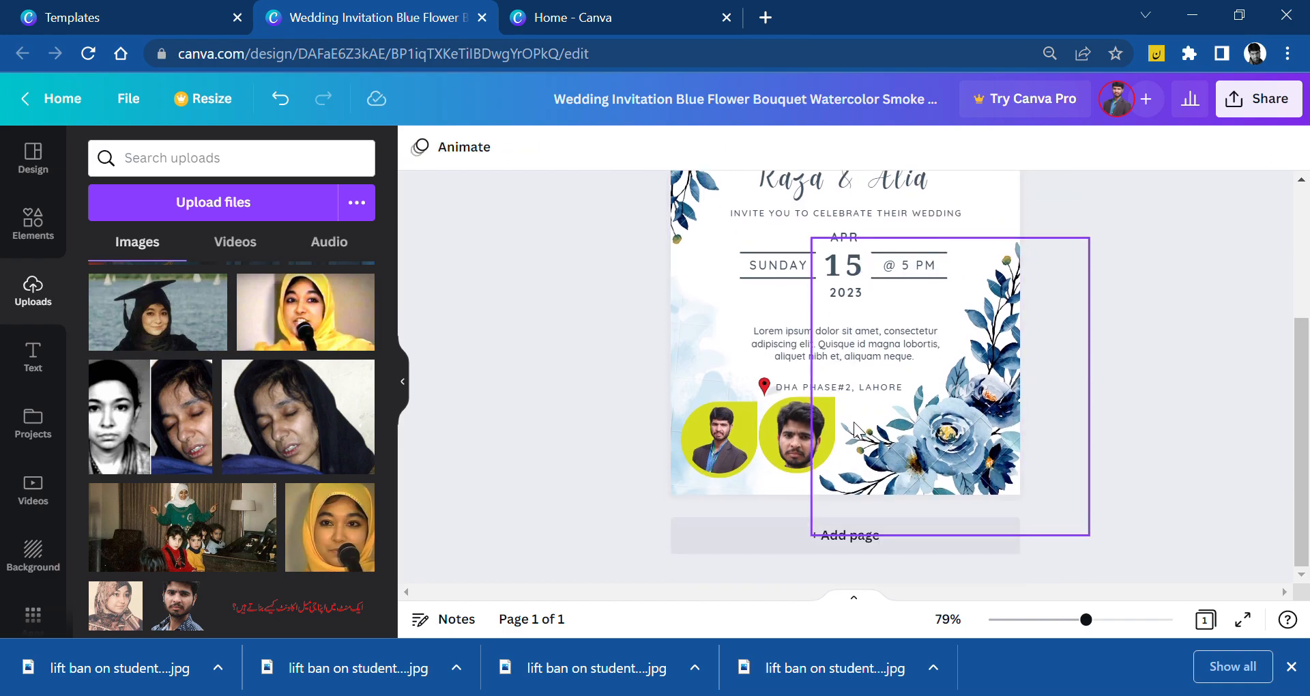
click(804, 418)
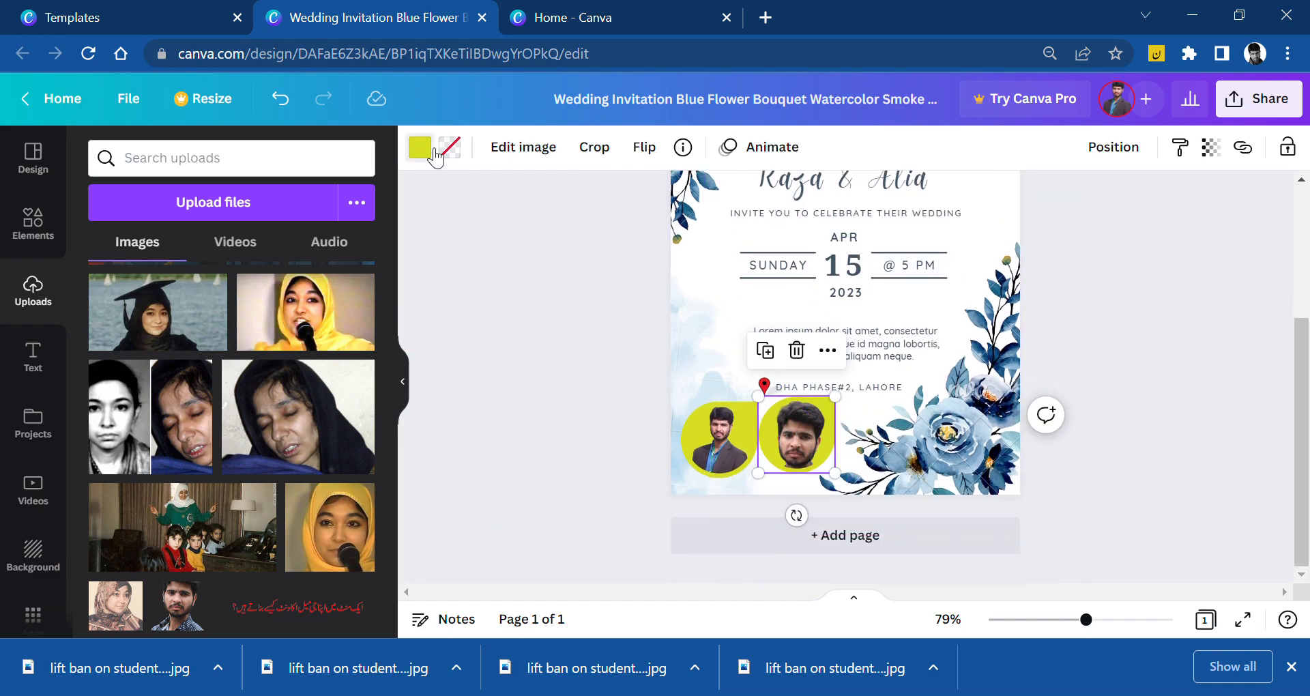
click(433, 154)
click(316, 240)
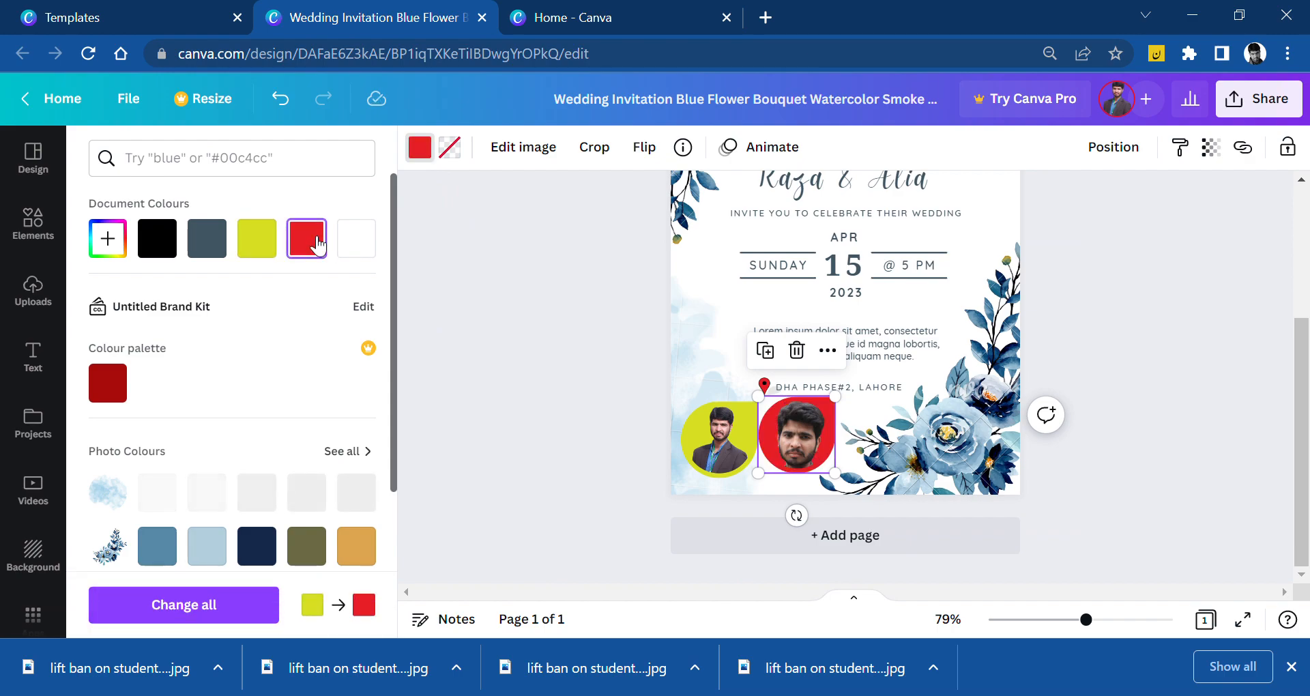
click(157, 238)
click(369, 248)
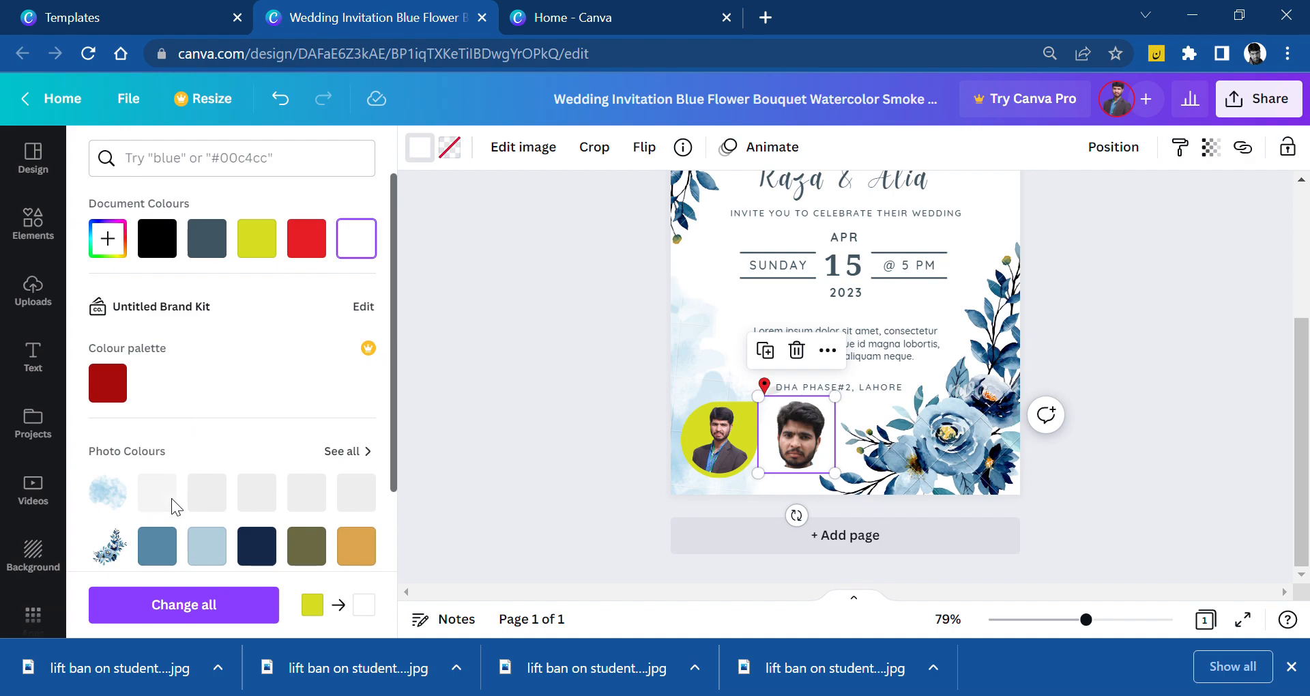
click(206, 545)
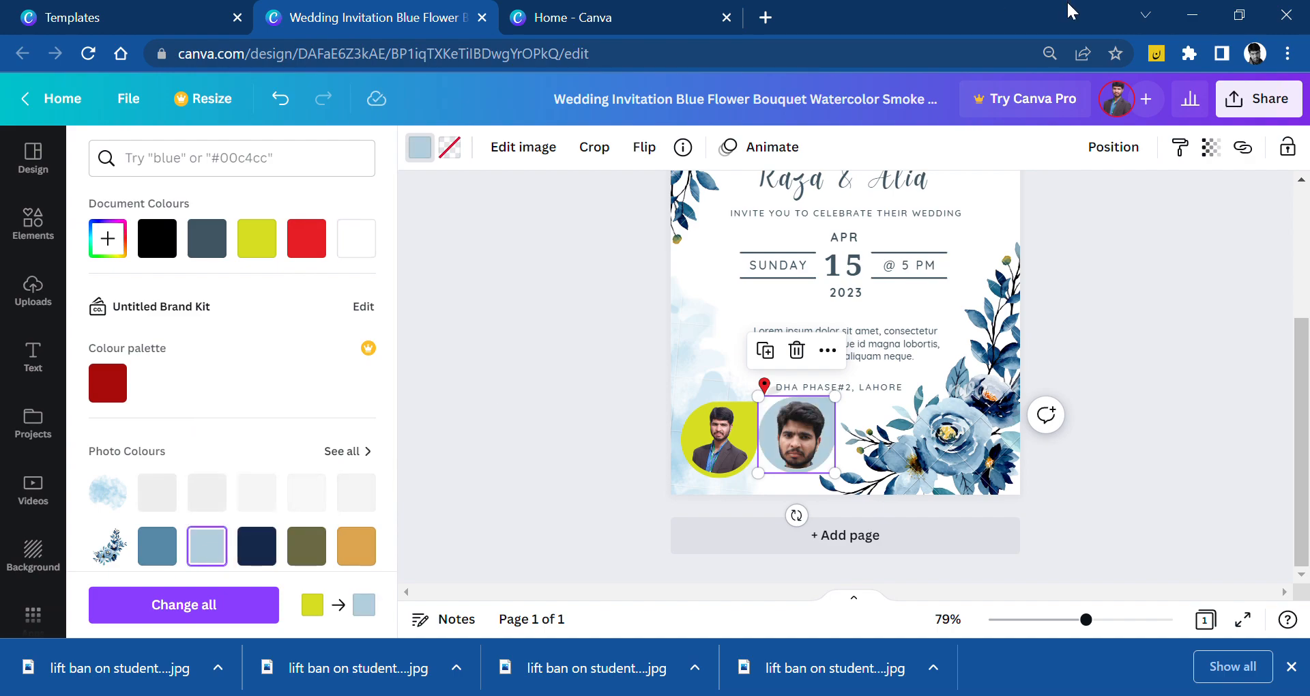
click(1153, 336)
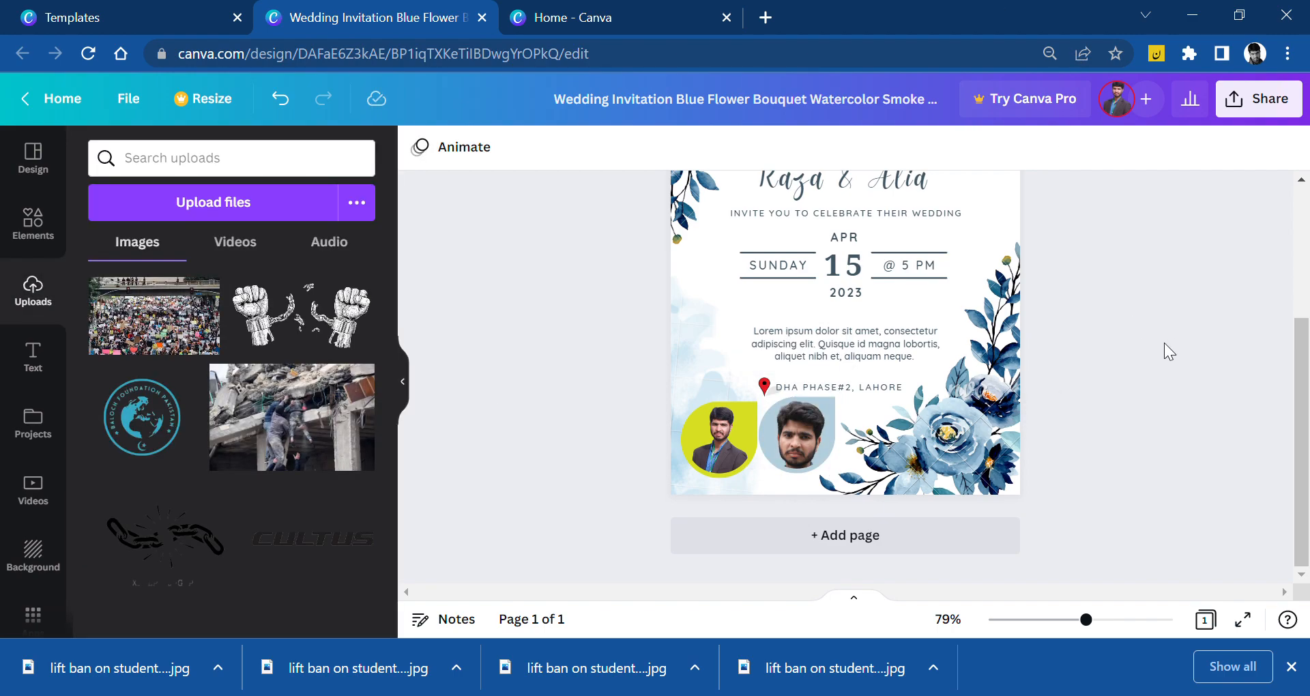
scroll(1012, 442, up, 3)
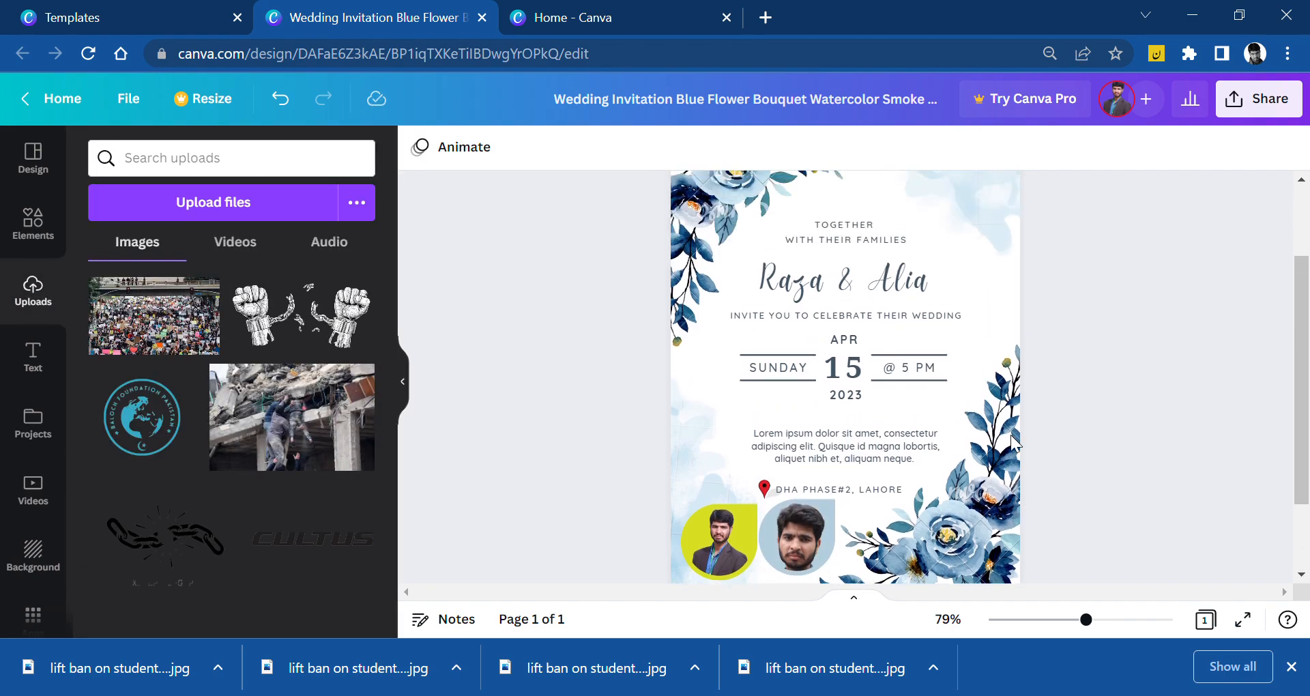
click(807, 277)
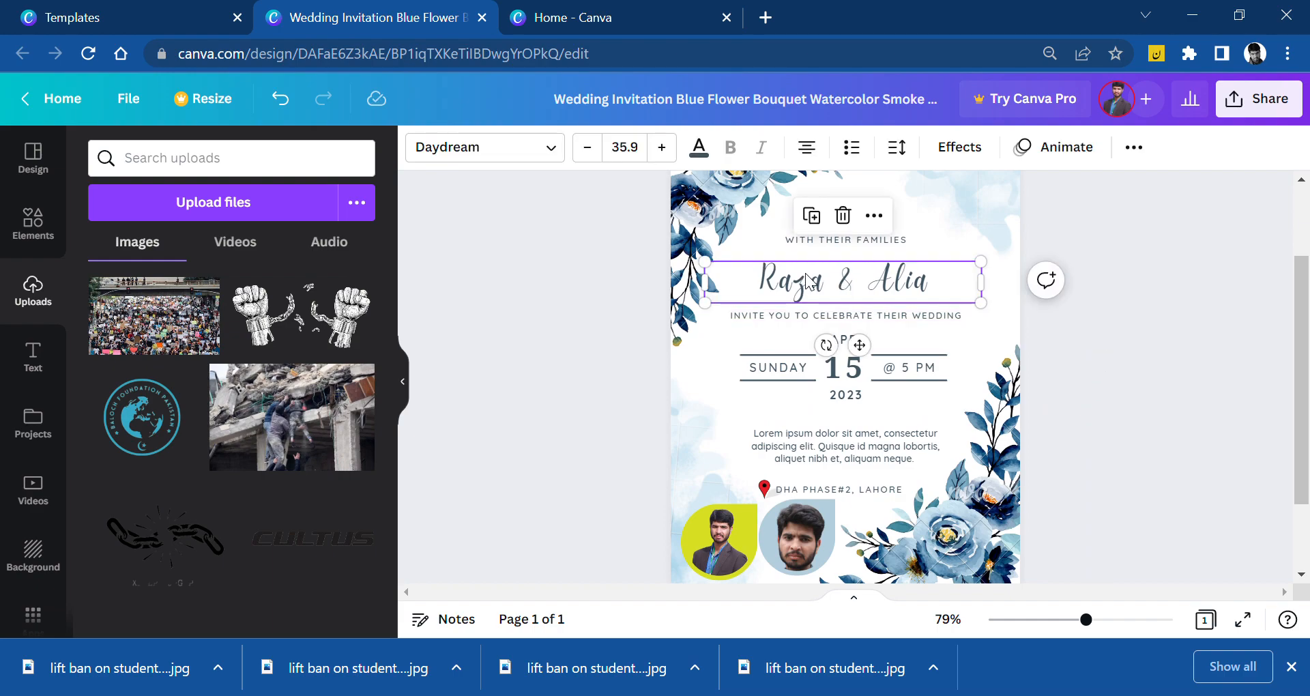
click(1238, 254)
scroll(1134, 272, up, 2)
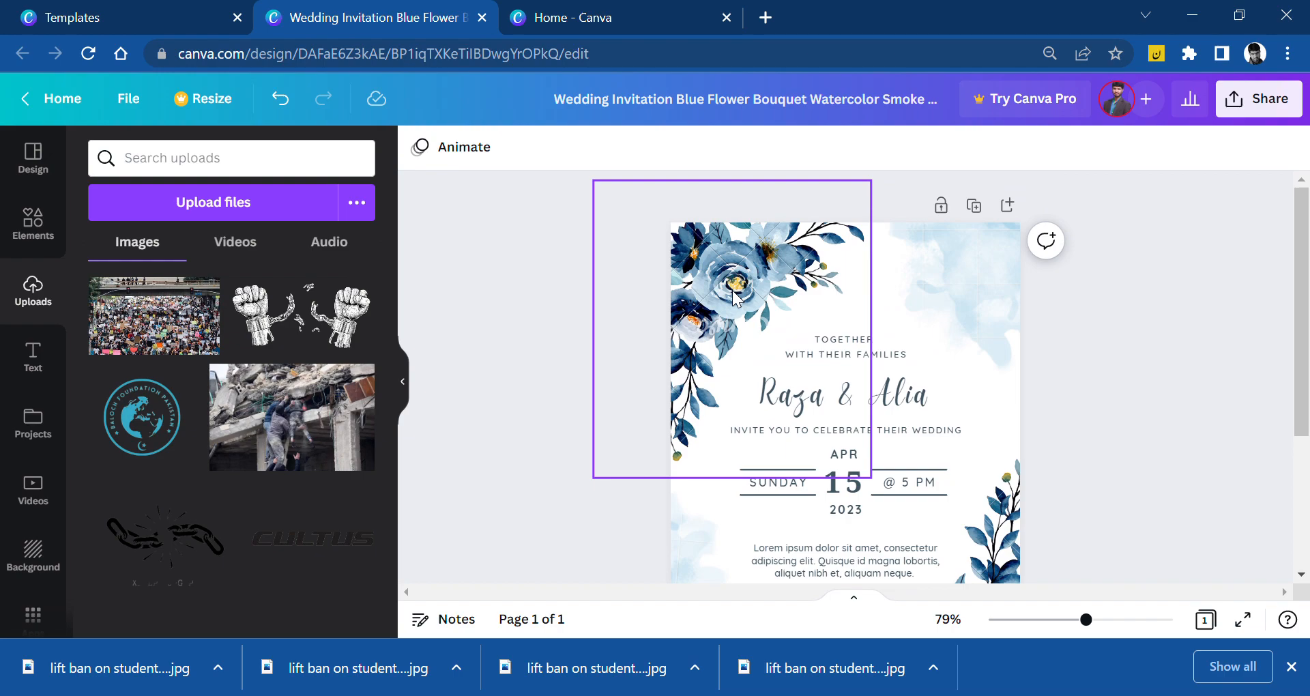
scroll(1163, 374, down, 3)
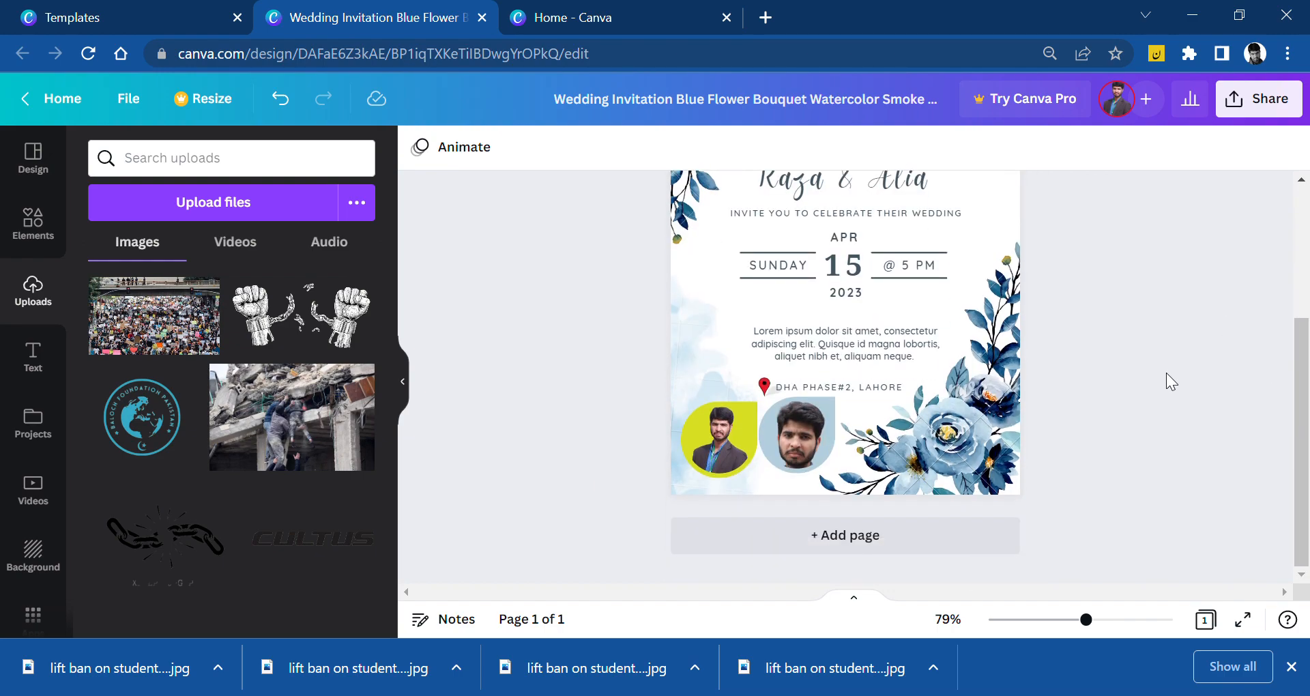
scroll(1165, 372, up, 3)
scroll(1168, 365, down, 3)
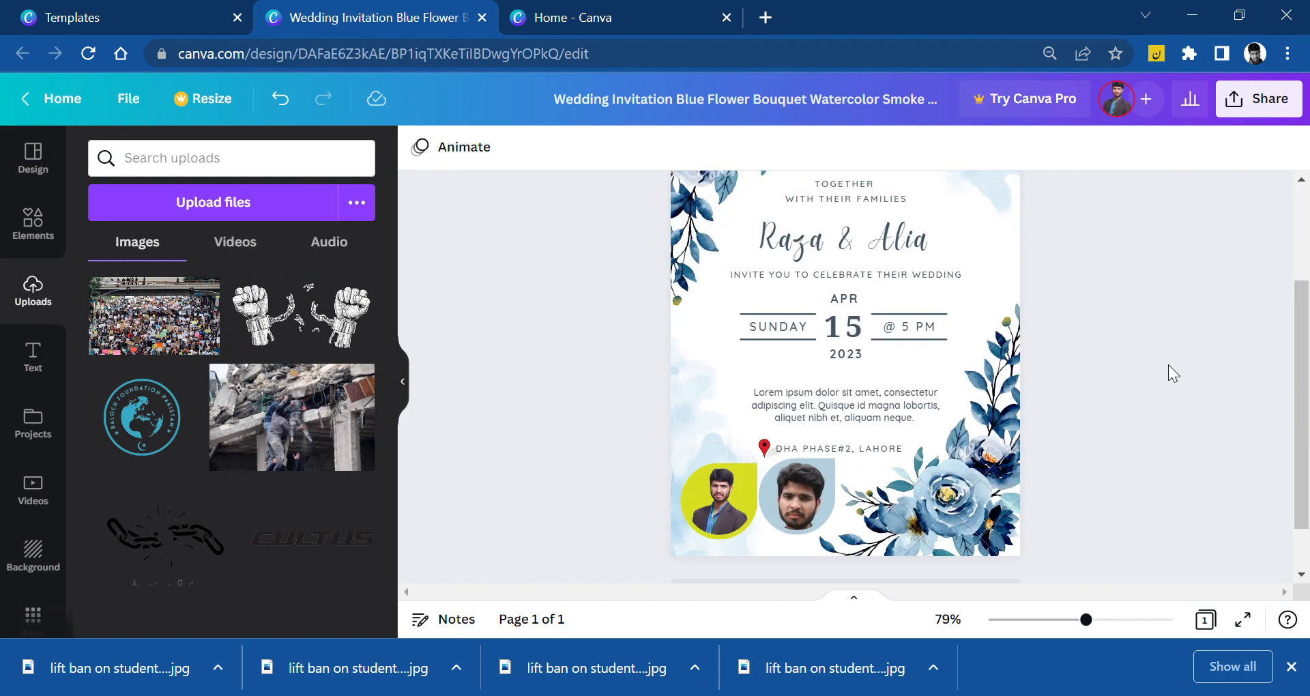